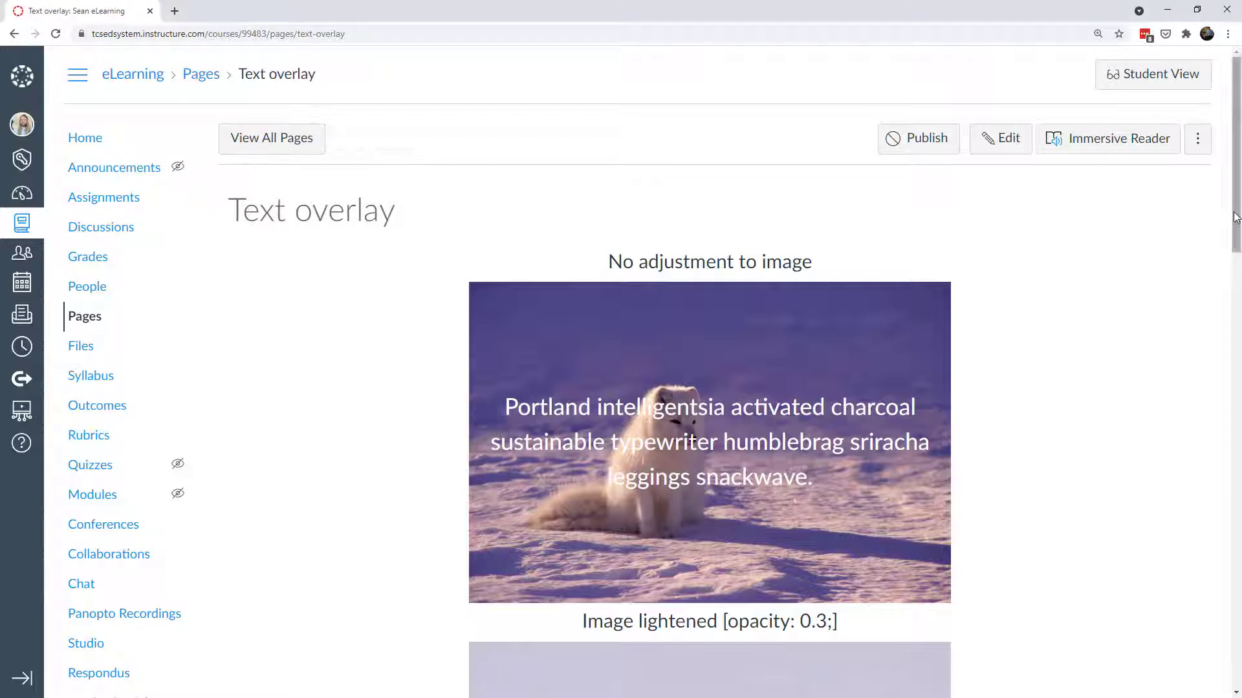
Review the unadjusted, lightened and darkened image overlay examples on the Text overlay page.
left_click_drag(1237, 216, 1239, 305)
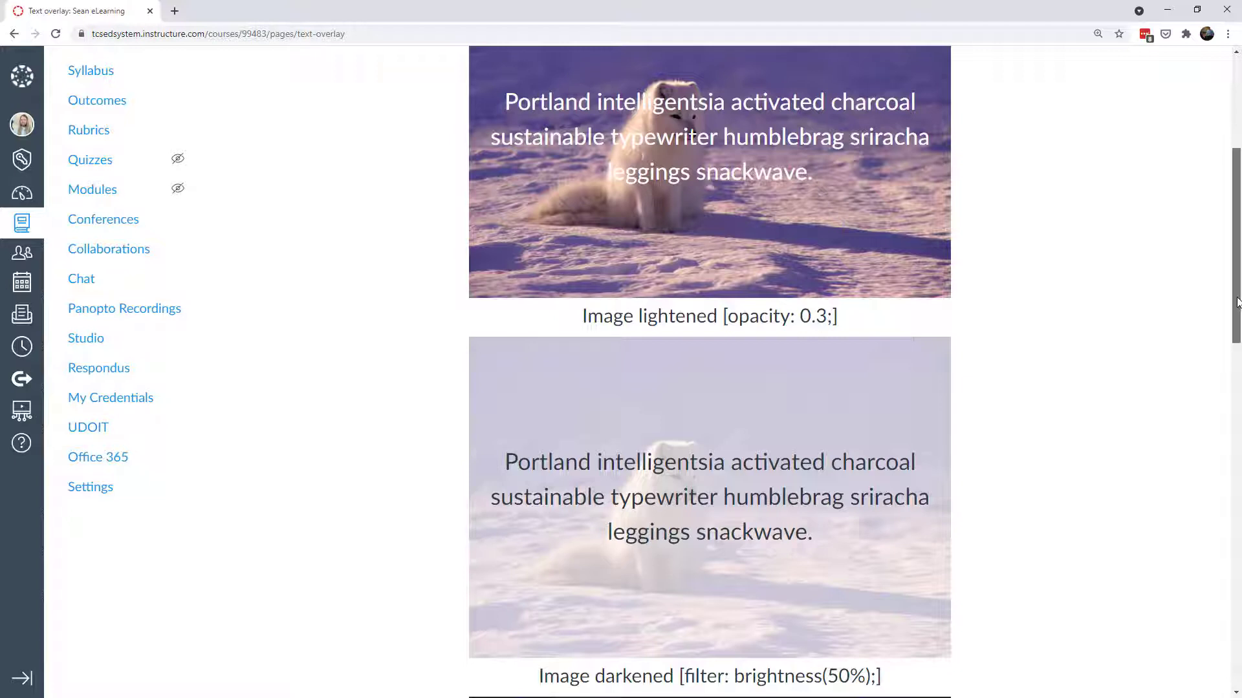
left_click_drag(1240, 306, 1240, 411)
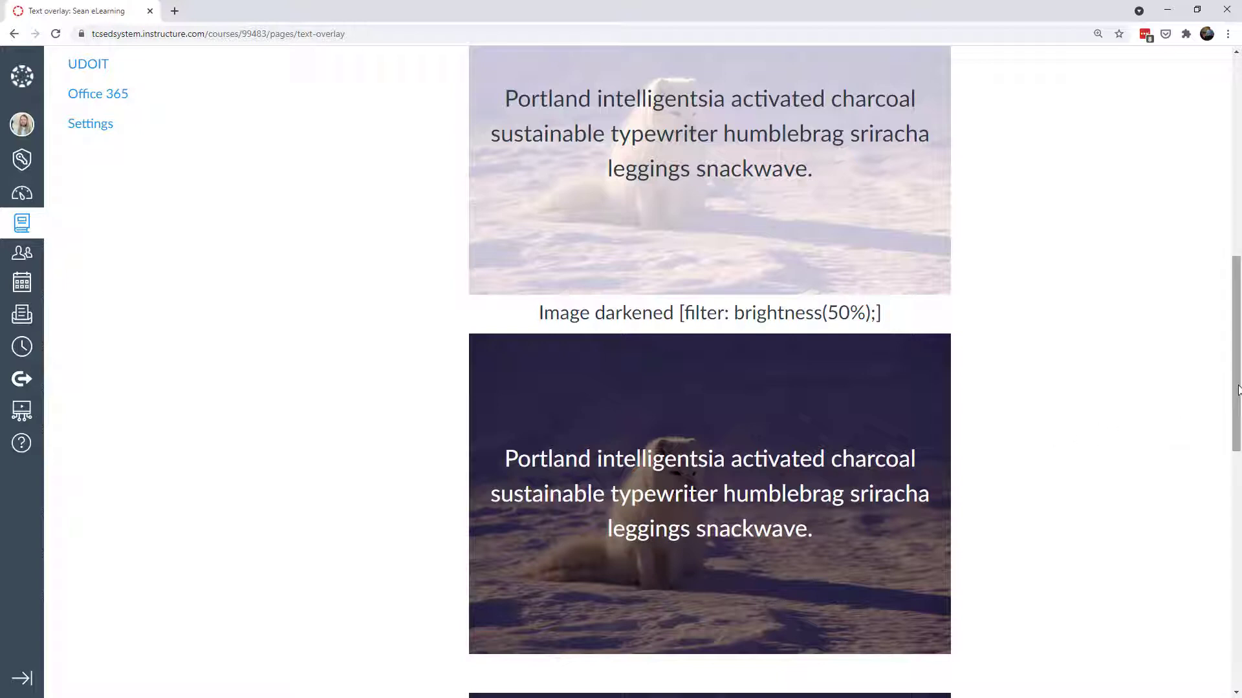
left_click_drag(1238, 390, 1239, 599)
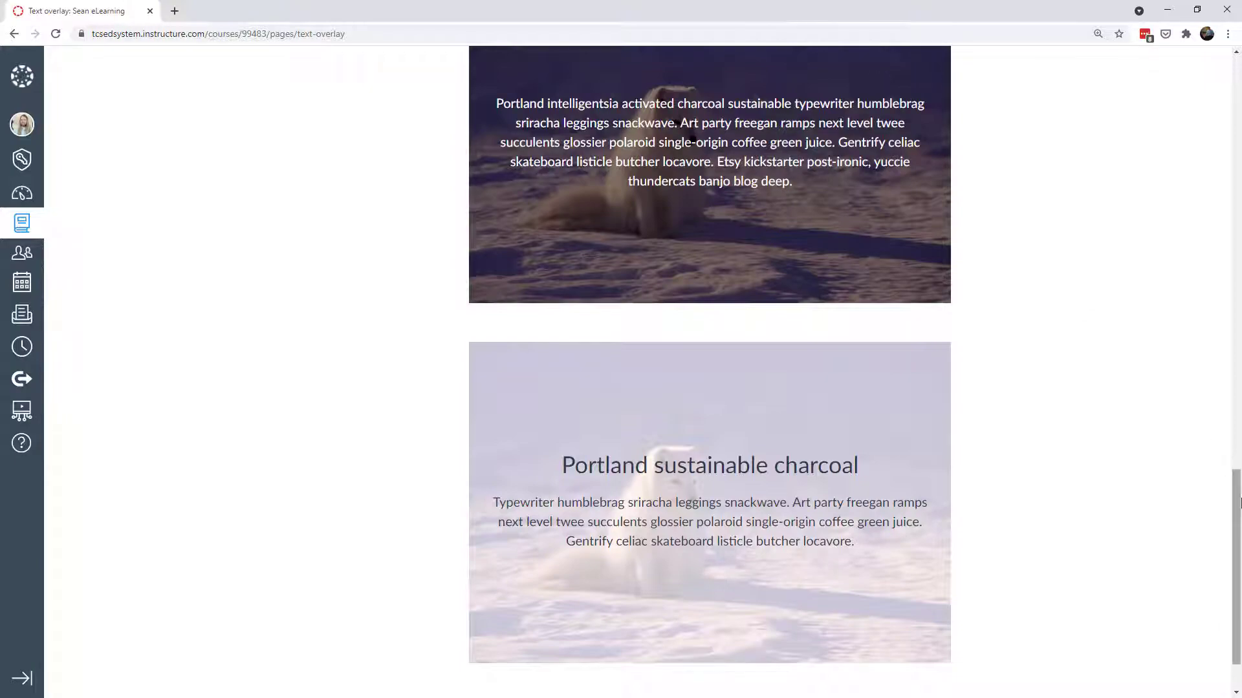
scroll(1237, 429, "up", 1)
scroll(1237, 429, "up", 10)
Shrink the browser window to a narrow, phone-like width and check how the overlay examples adapt.
double_click(1093, 14)
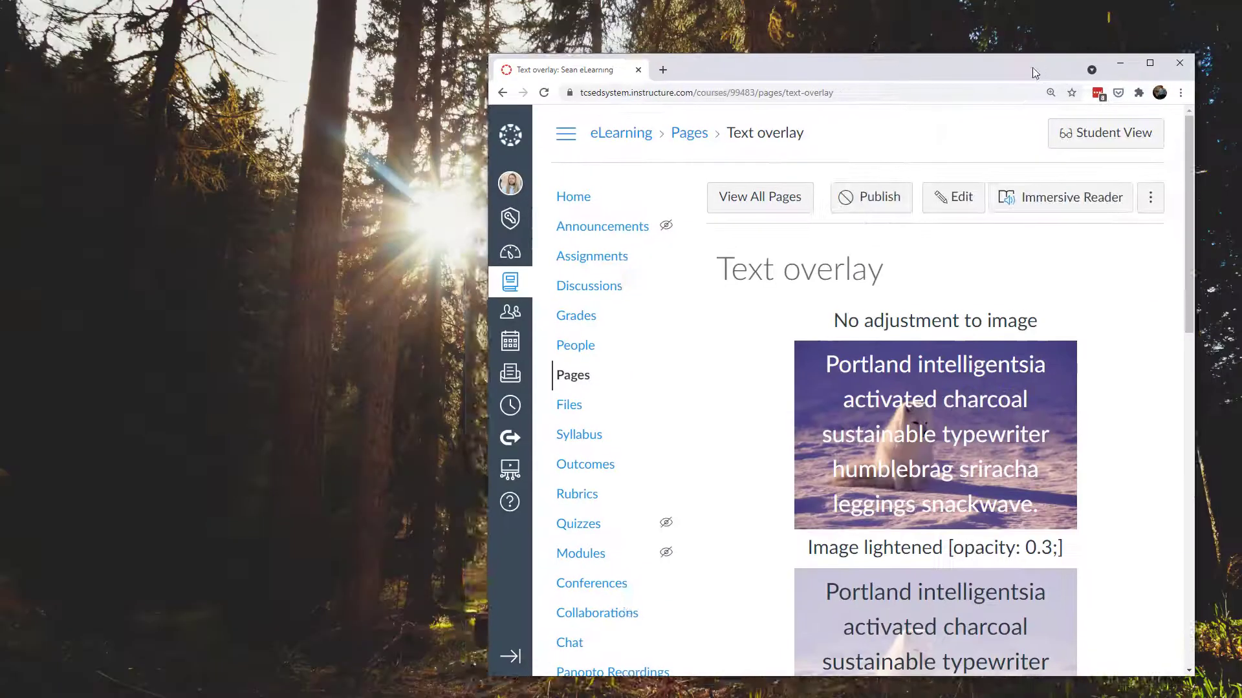
left_click_drag(1057, 294, 677, 294)
scroll(412, 251, "down", 1)
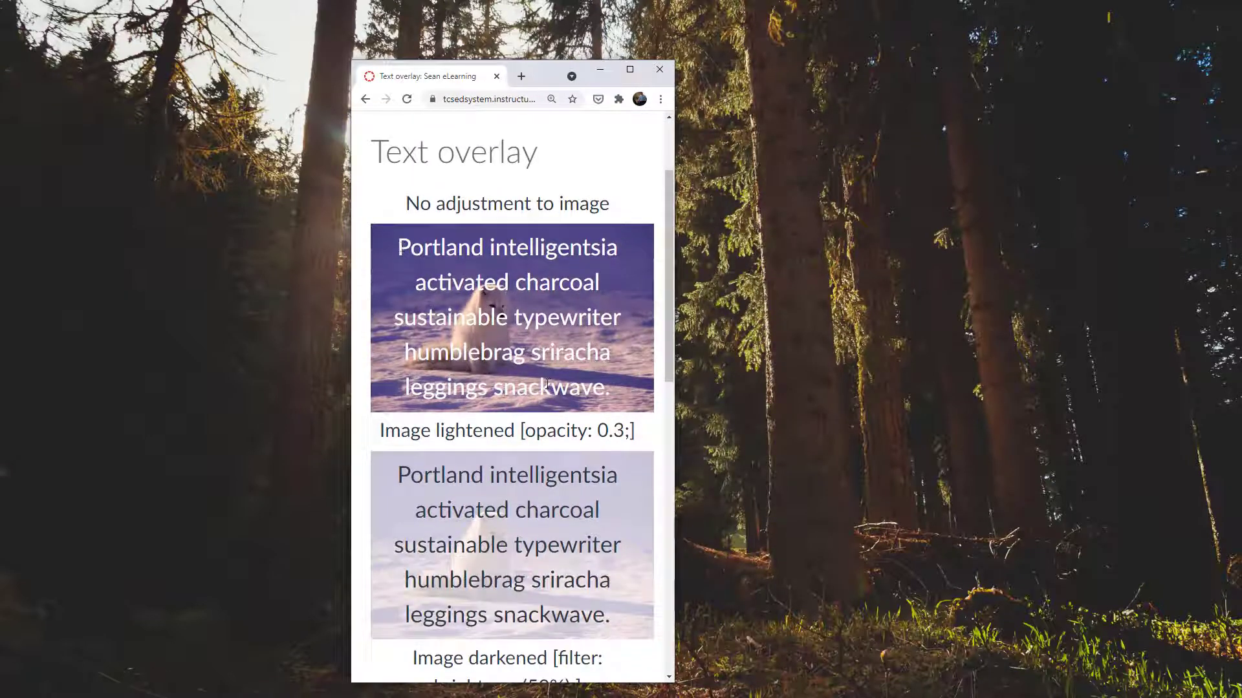
left_click_drag(671, 301, 667, 491)
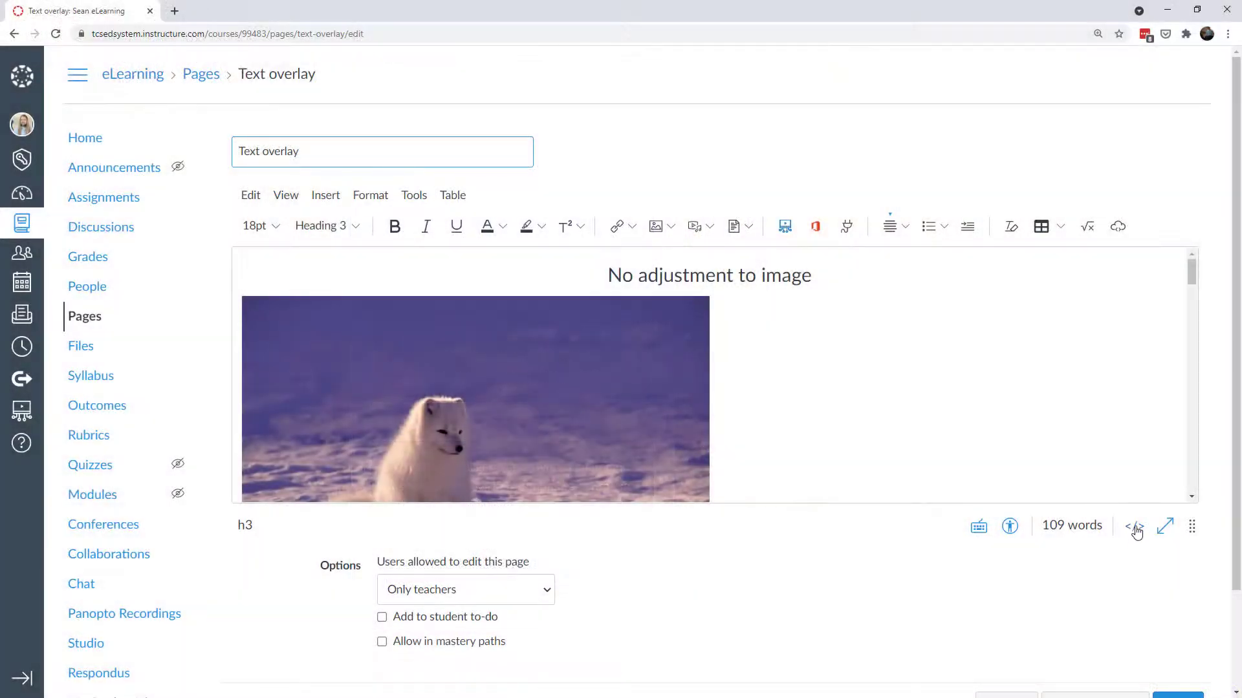
Show the Text overlay page's content as raw HTML and delete all of the existing code.
left_click(1135, 527)
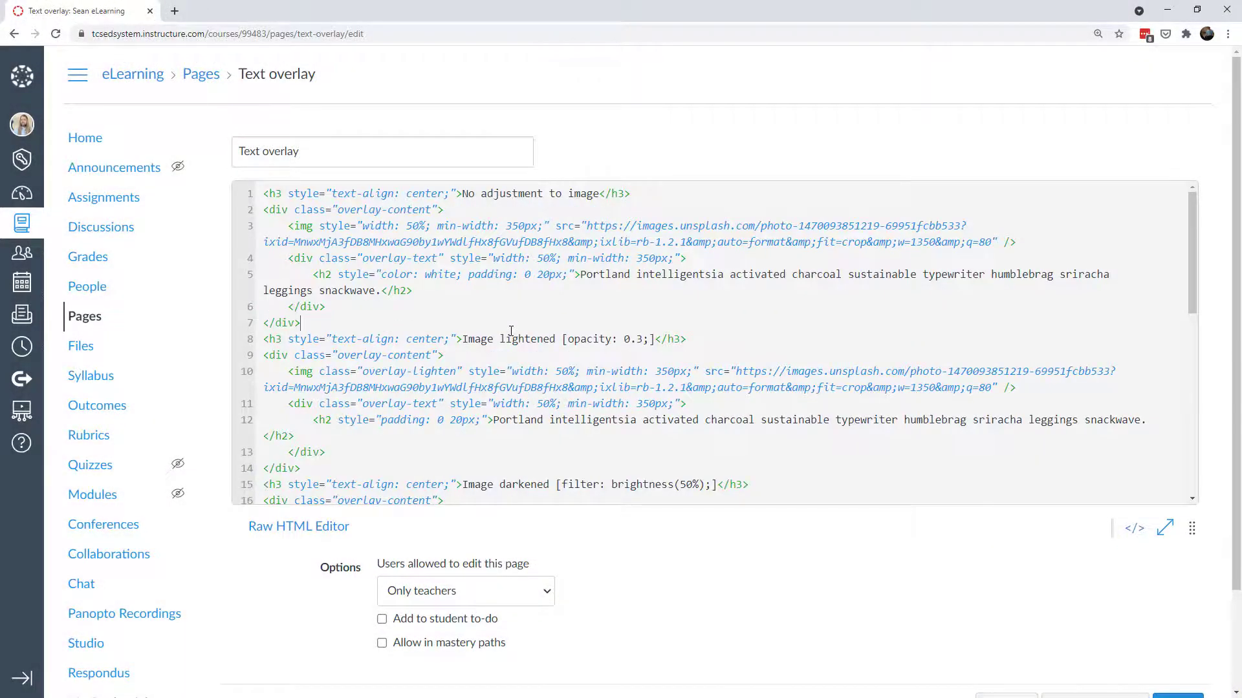
key("ctrl+a")
key("Delete")
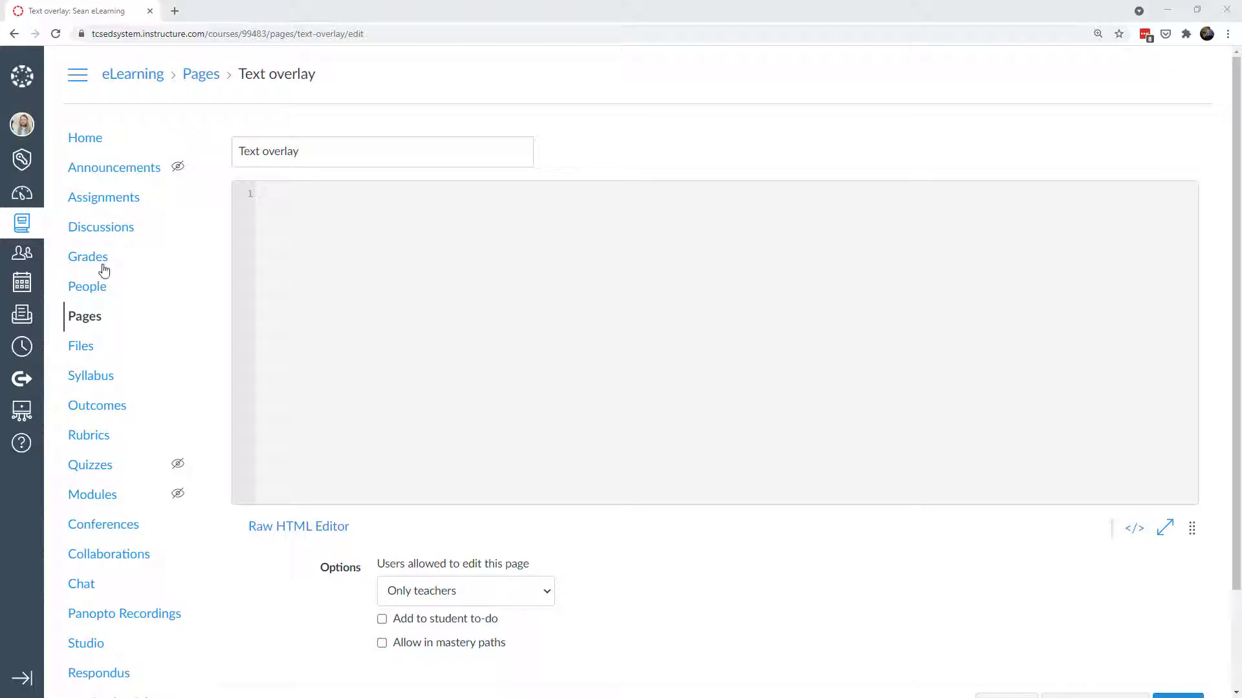
Write an .overlay-content CSS rule with text-align: center and position: relative in the empty editor.
left_click(286, 196)
type(".overlay-content {   text-align: center;   position: relative; }")
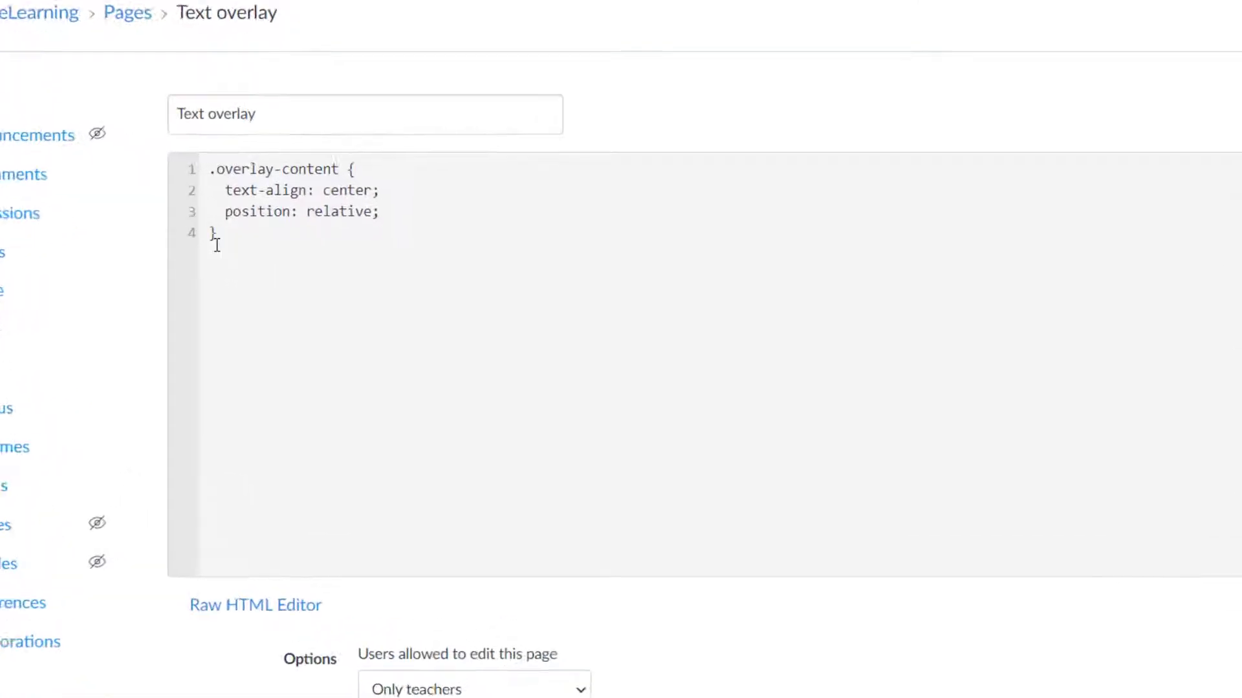
left_click_drag(215, 168, 340, 168)
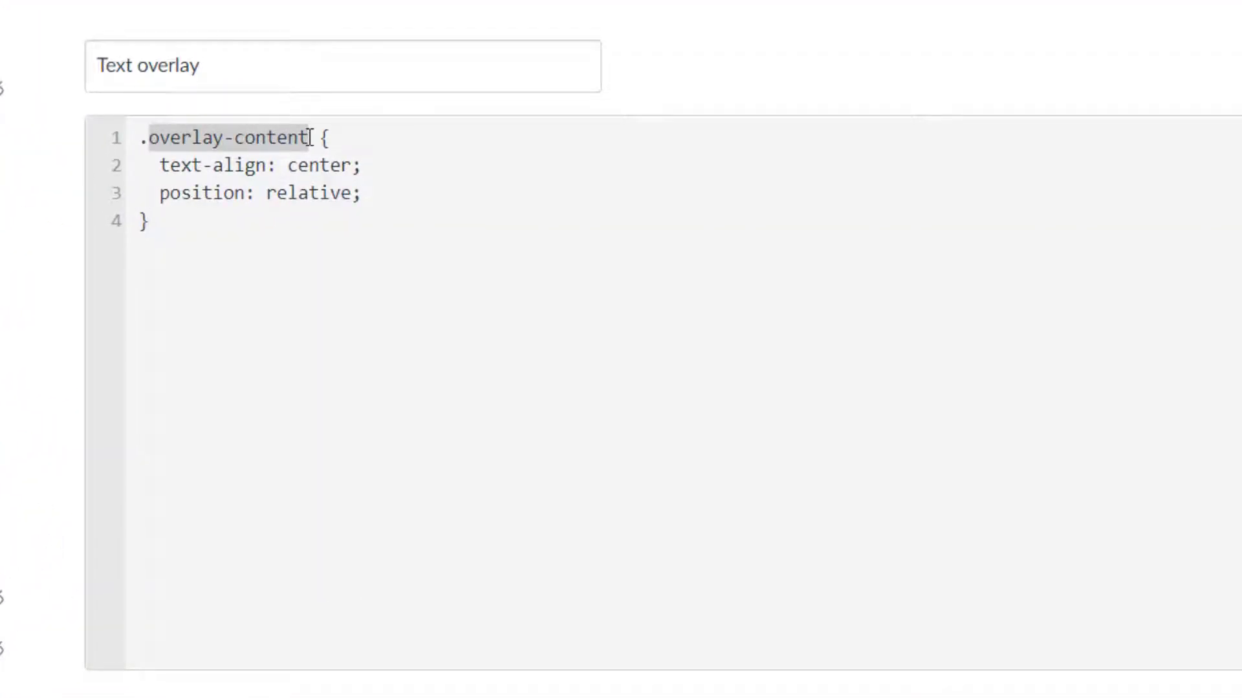
left_click(310, 137)
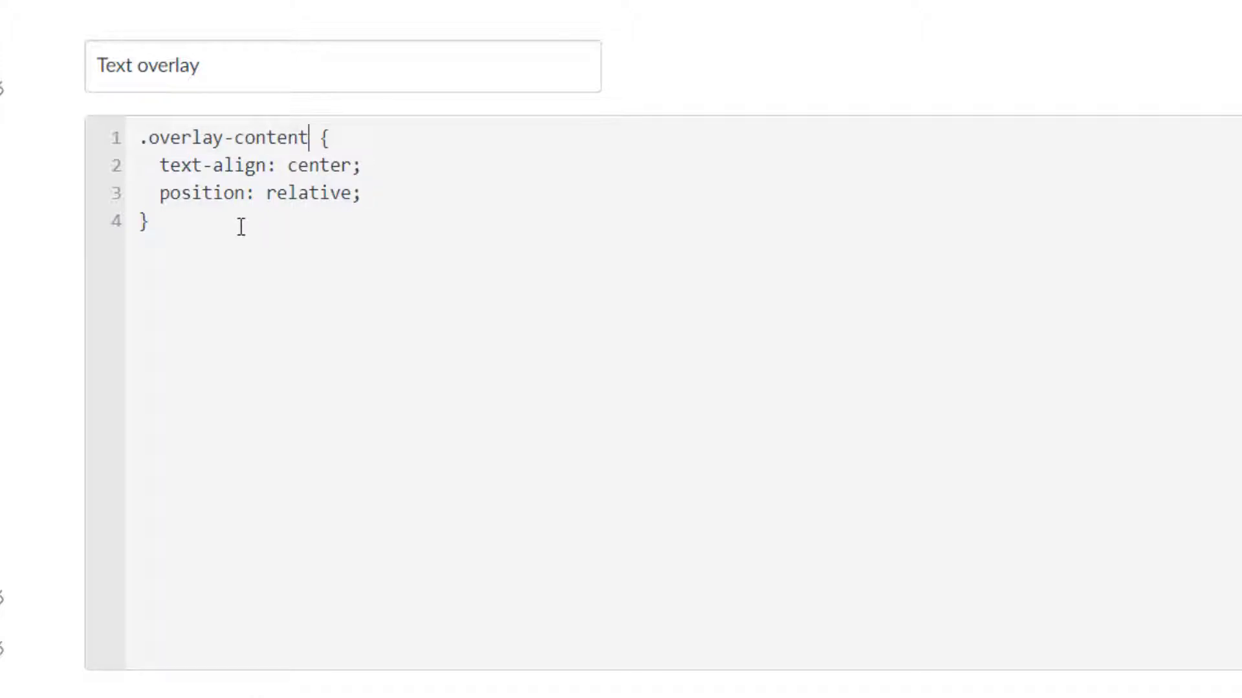
left_click(240, 226)
left_click(105, 138, "shift")
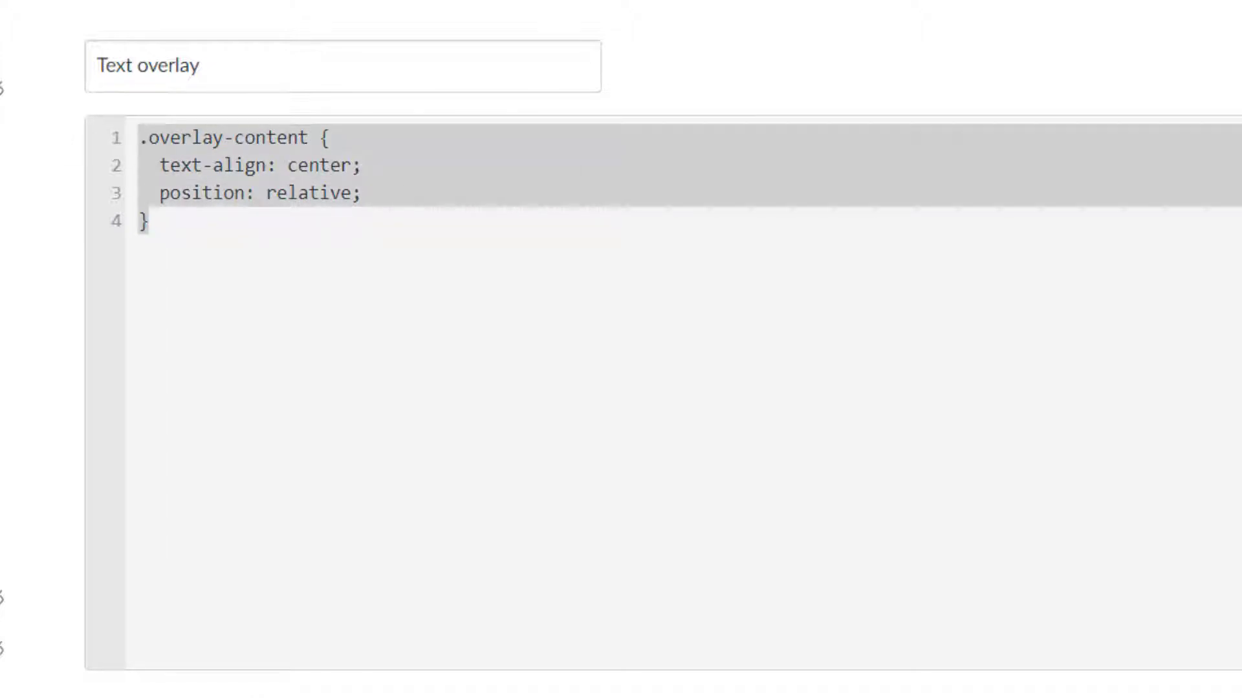
Add an .overlay-lighten rule with opacity: 0.3 below the .overlay-content rule, leaving a blank line between them.
left_click(171, 227)
key("Return")
key("Return")
type(".overlay-lighten {   opacity: 0.3;   }")
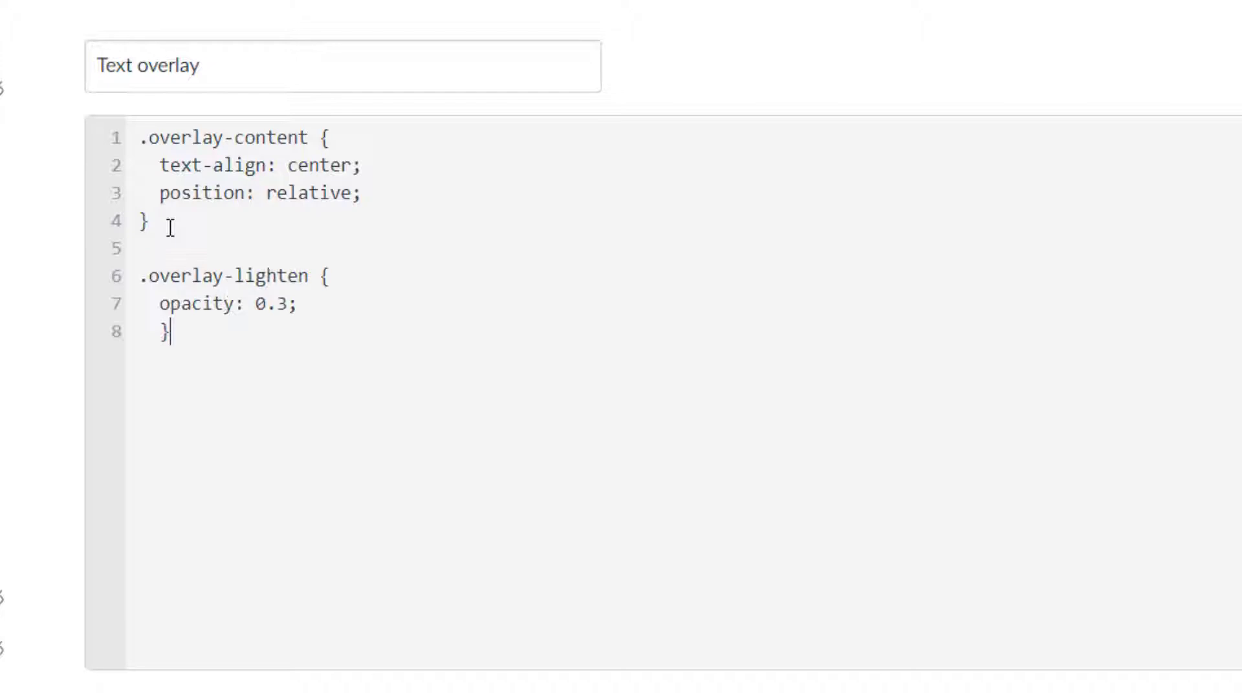
left_click_drag(148, 276, 310, 282)
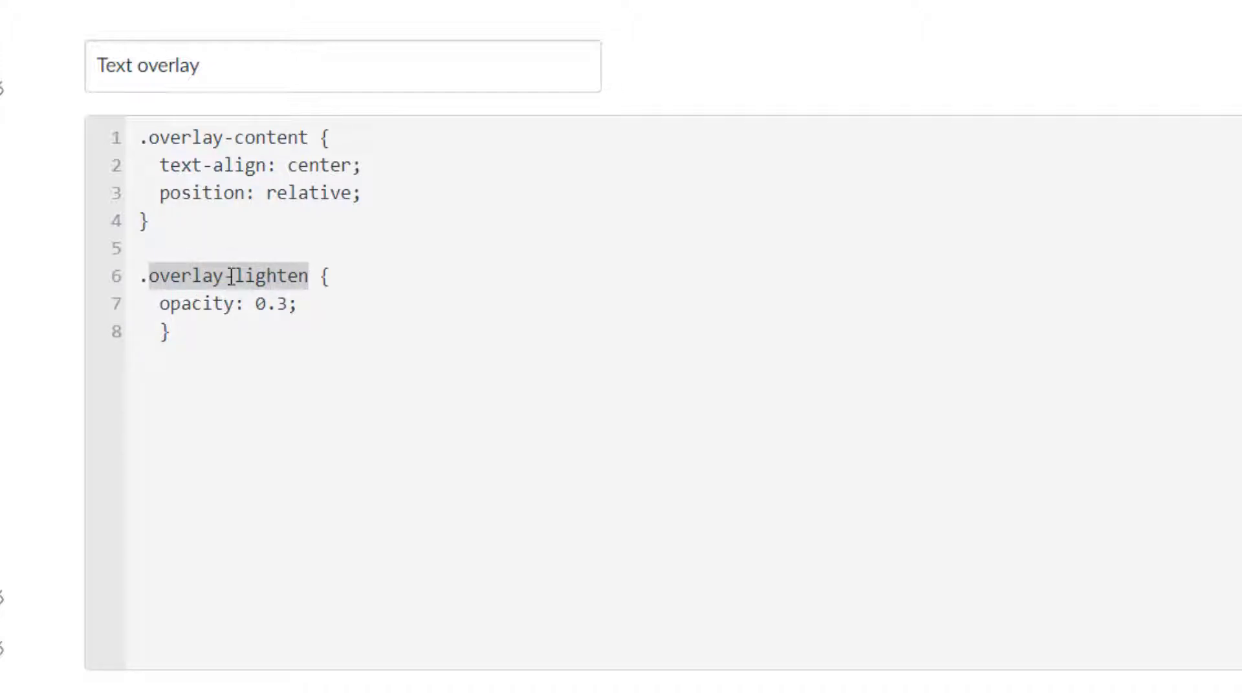
left_click_drag(159, 304, 297, 306)
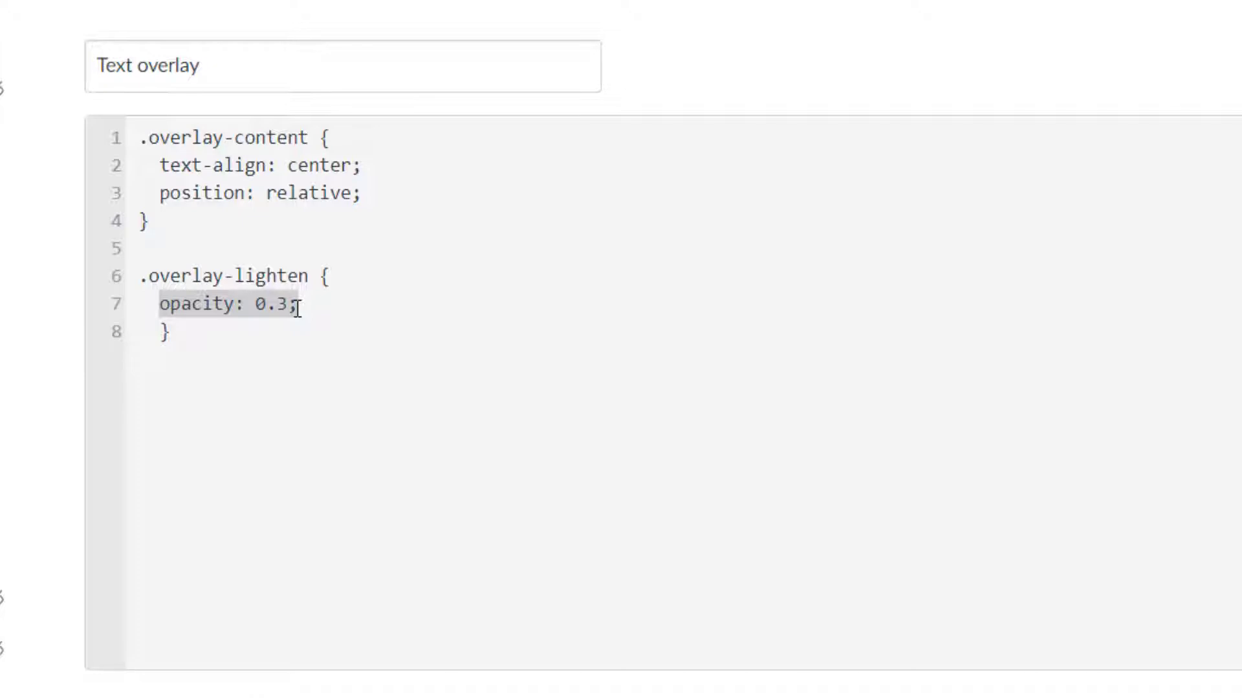
Add an .overlay-darken rule with filter: brightness(50%) below the .overlay-lighten rule, leaving a blank line between them.
left_click(393, 342)
key("Return")
key("Return")
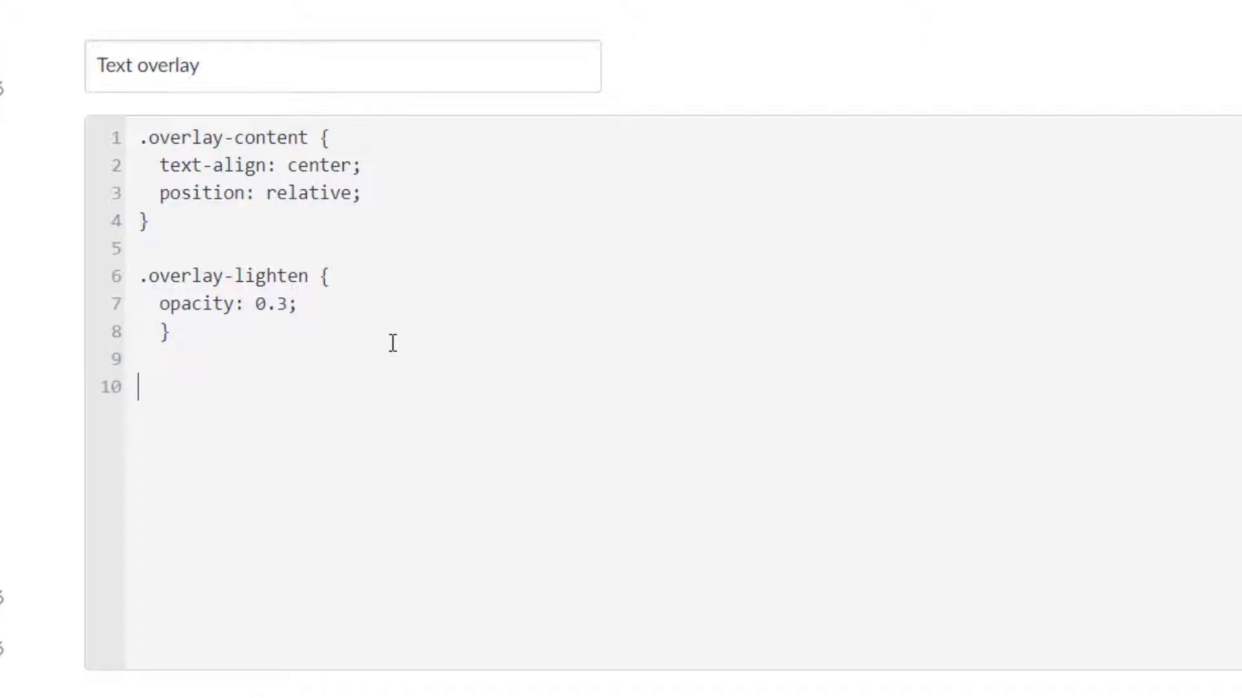
type(".overlay-darken { filter: brightness(50%);   }")
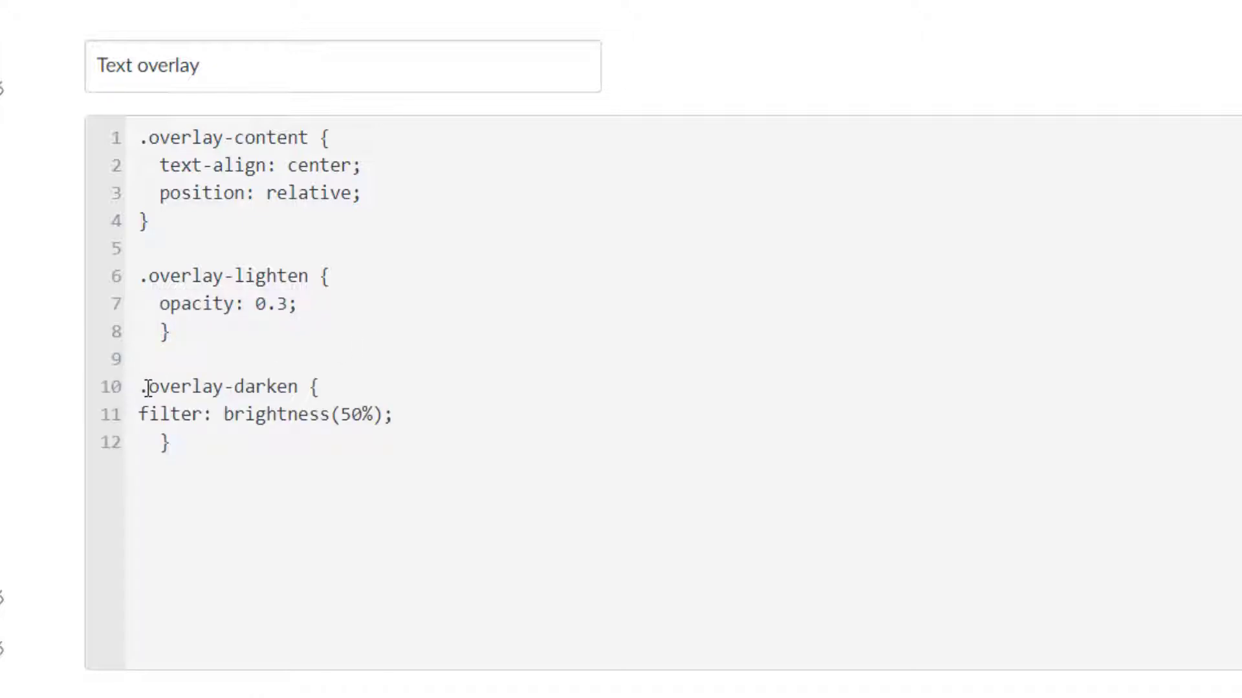
left_click_drag(148, 388, 298, 388)
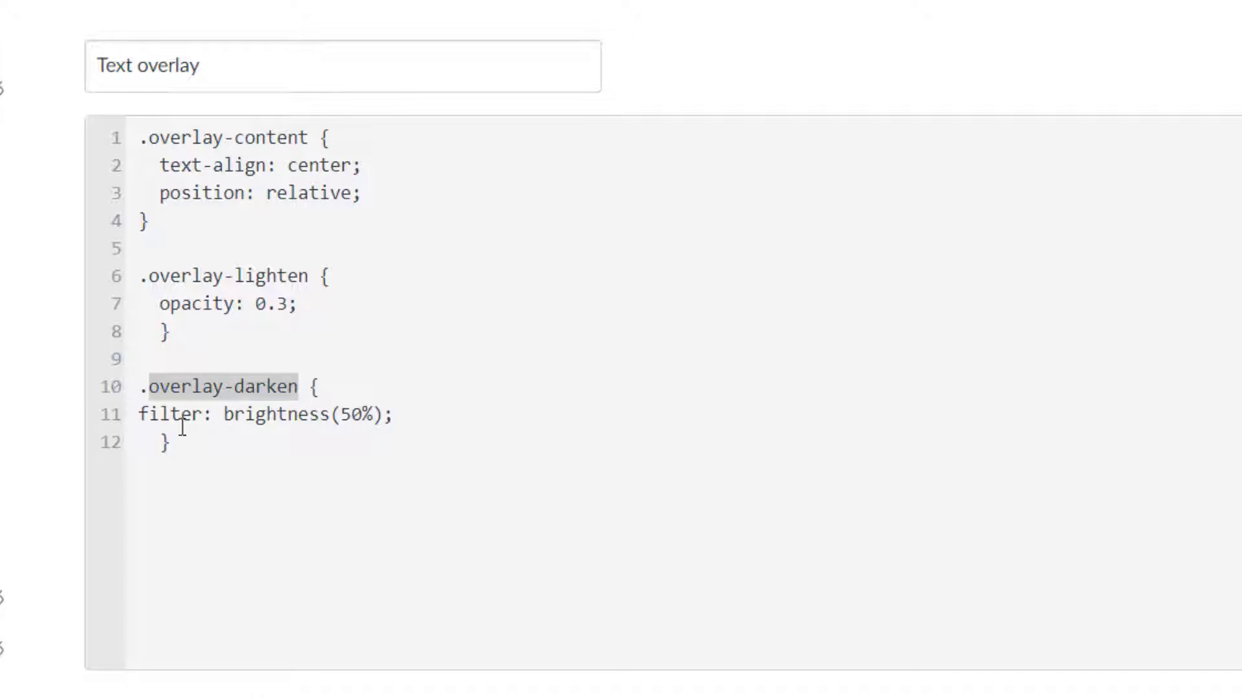
left_click_drag(138, 416, 394, 416)
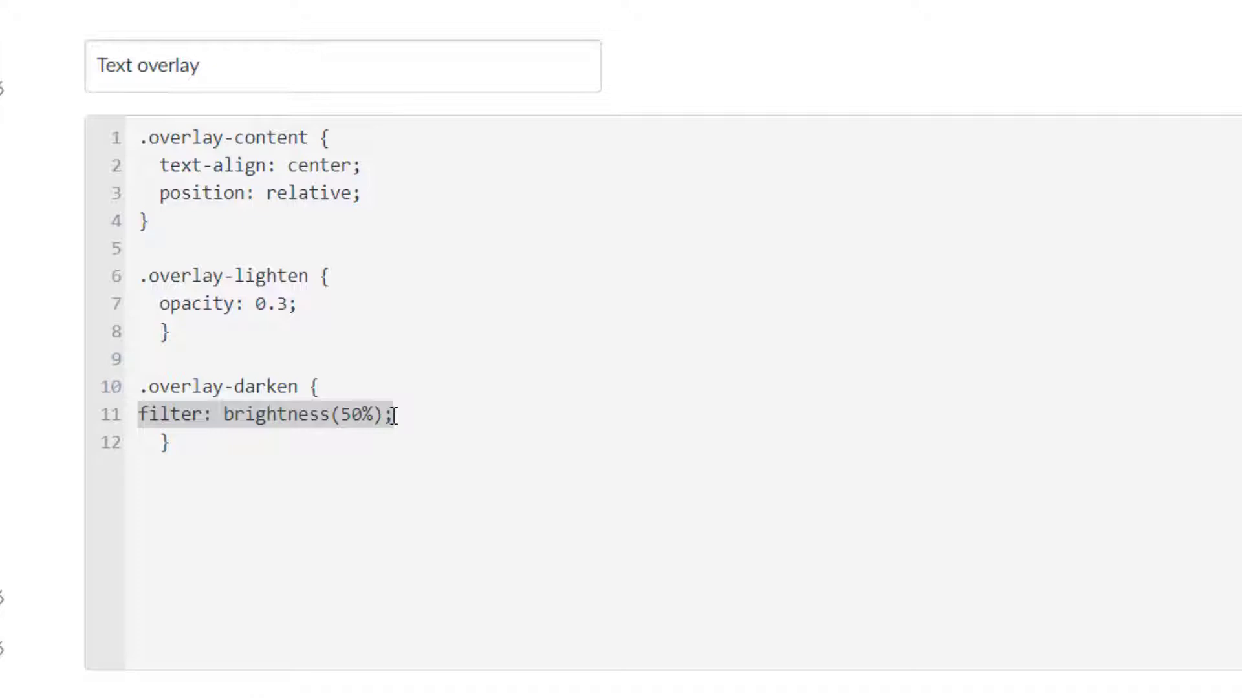
Add an .overlay-text rule with position: absolute, top: 50%, left: 50% and transform: translate(-50%, -50%) below the .overlay-darken rule.
left_click(192, 442)
key("Return")
key("Return")
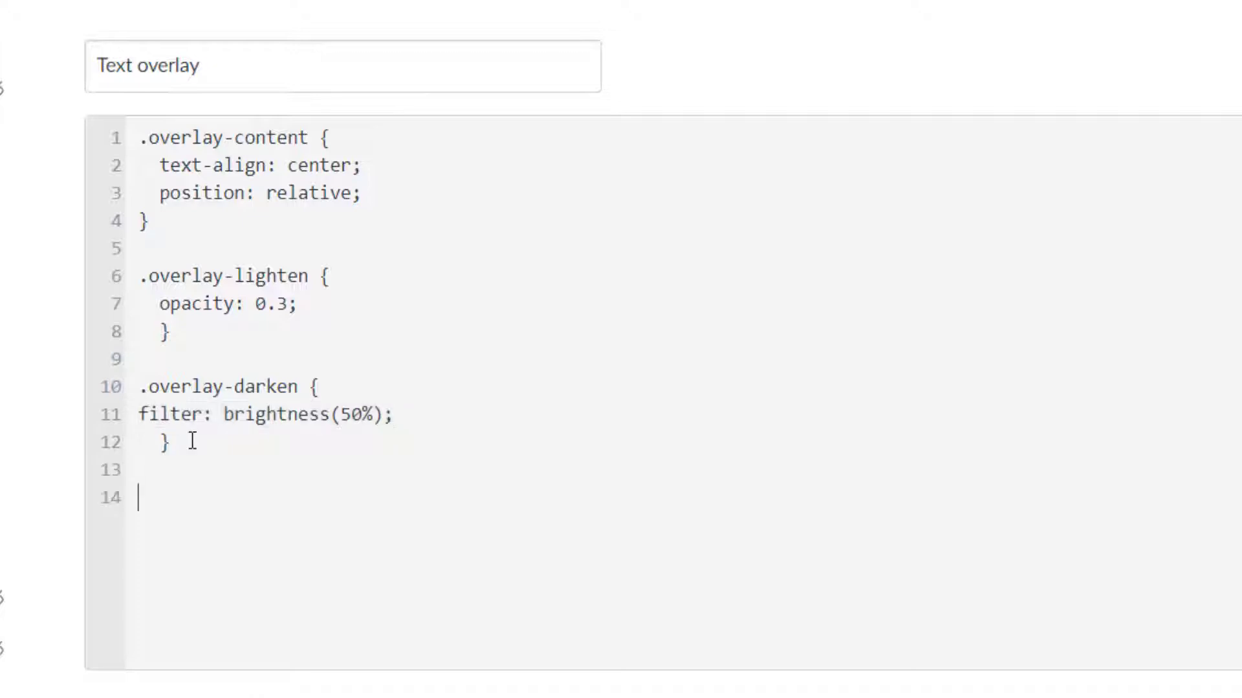
type(".overlay-text {   position: absolute;   top: 50%;   left: 50%;   transform: translate(-50%, -50%); }")
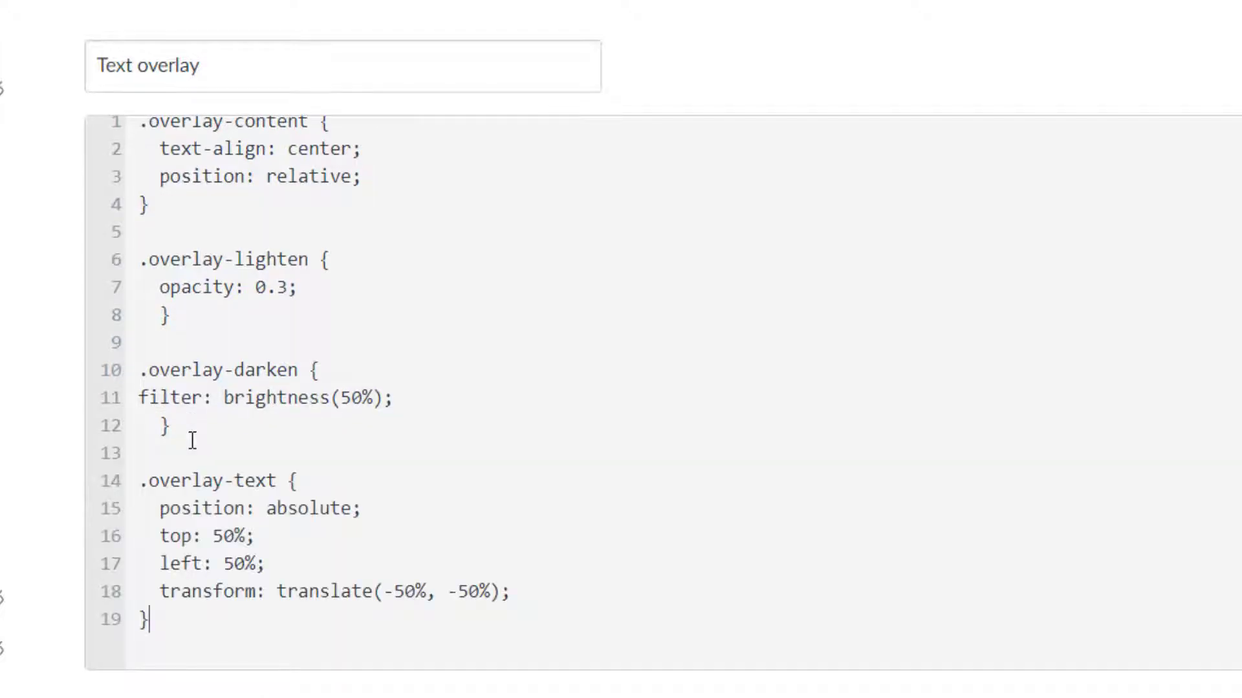
left_click(149, 482)
left_click_drag(169, 483, 277, 482)
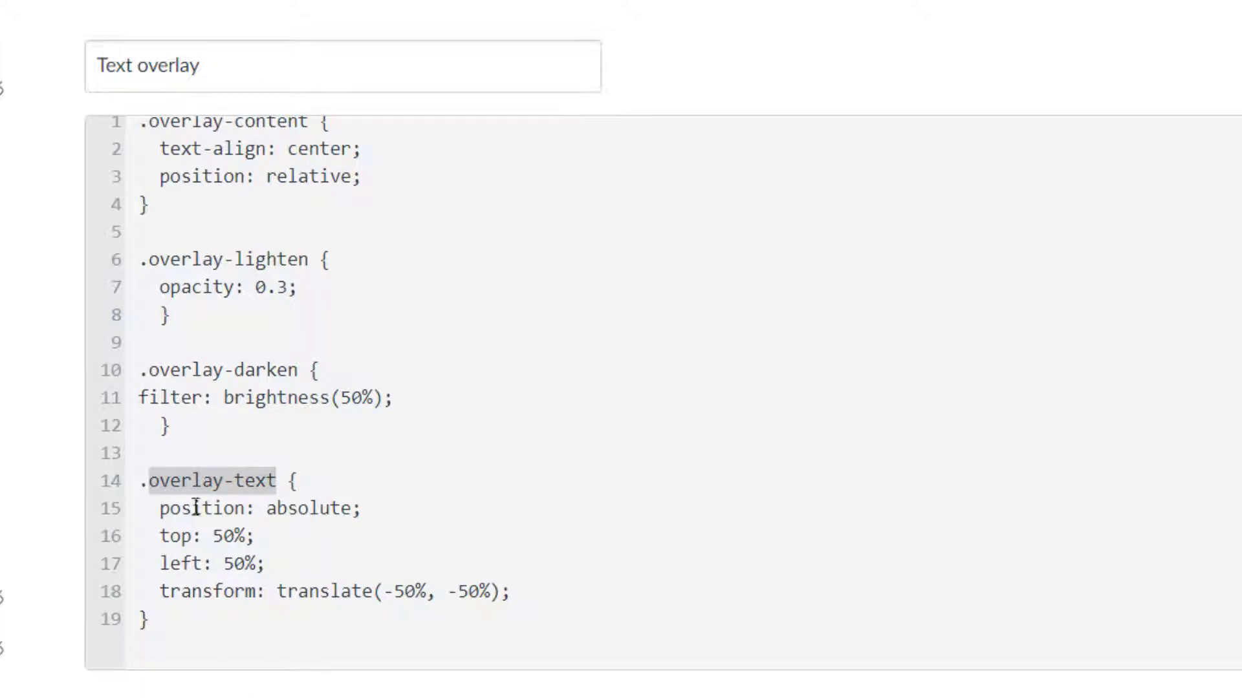
left_click_drag(162, 510, 381, 509)
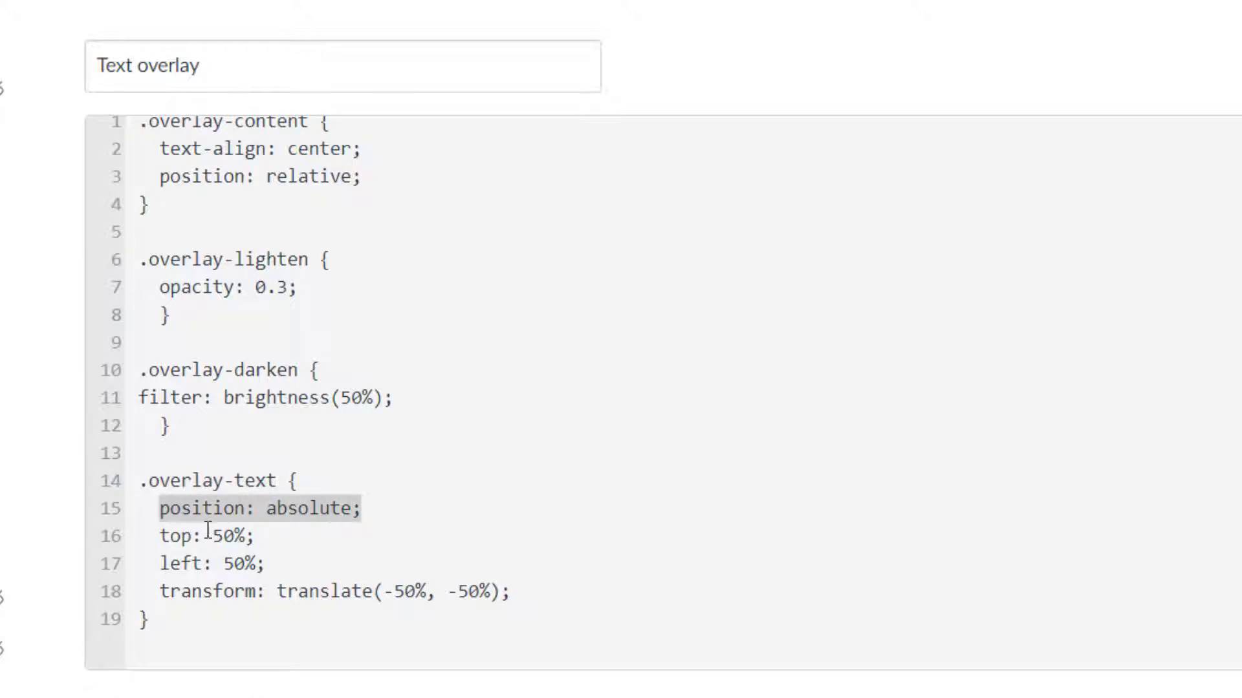
left_click_drag(164, 537, 259, 536)
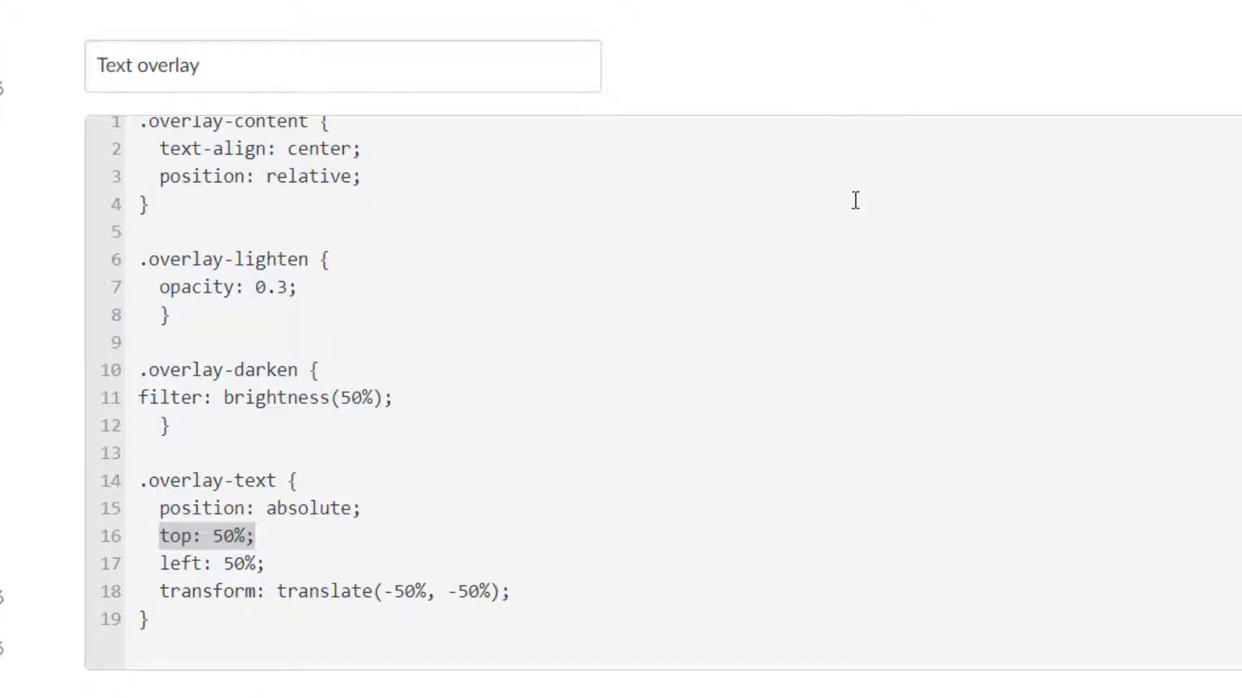
left_click_drag(159, 564, 272, 557)
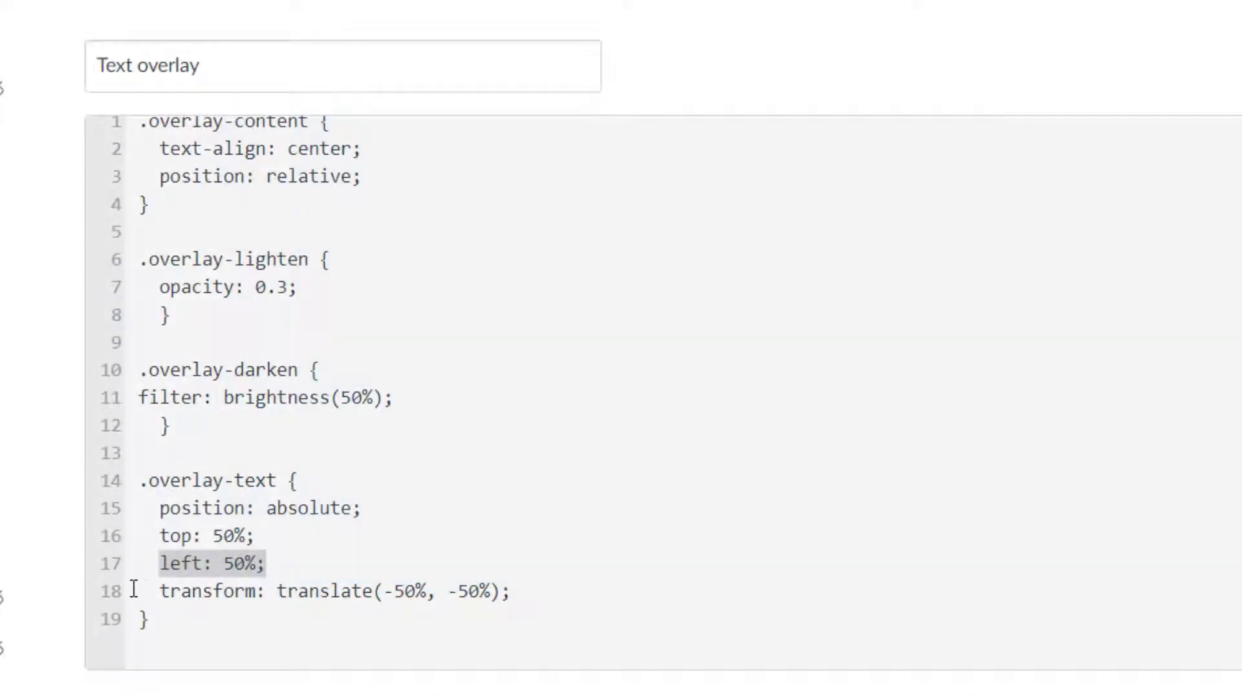
left_click_drag(160, 591, 514, 596)
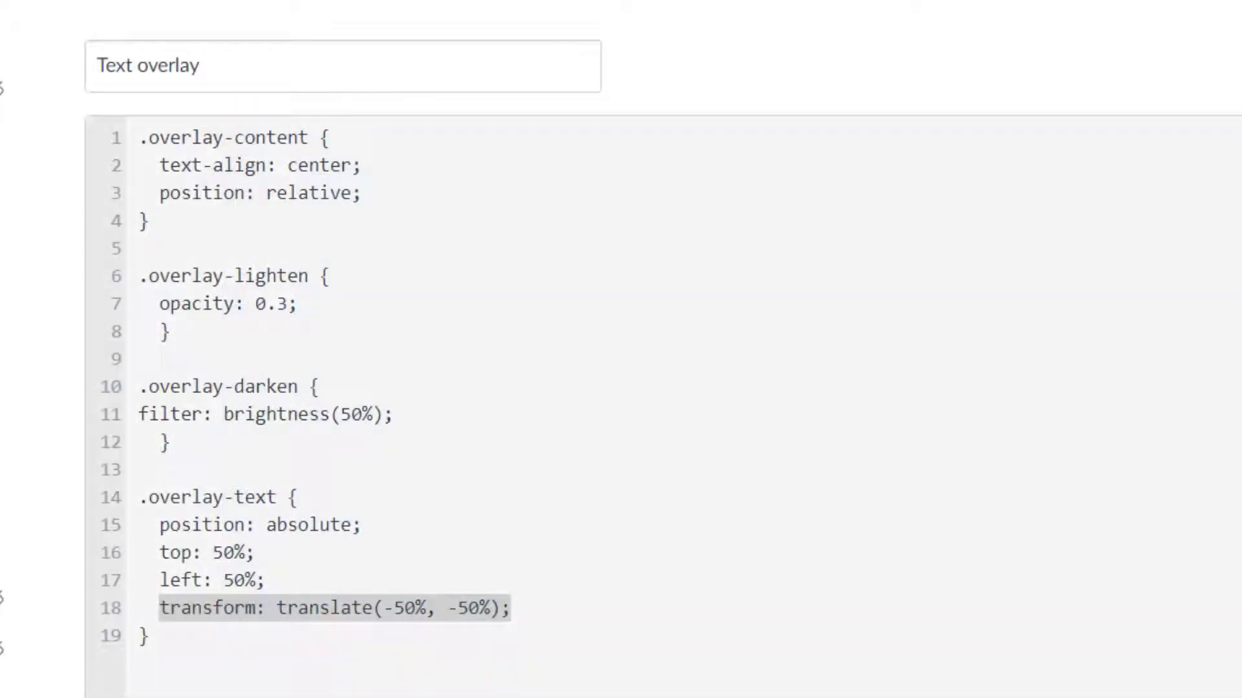
left_click_drag(242, 658, 3, 244)
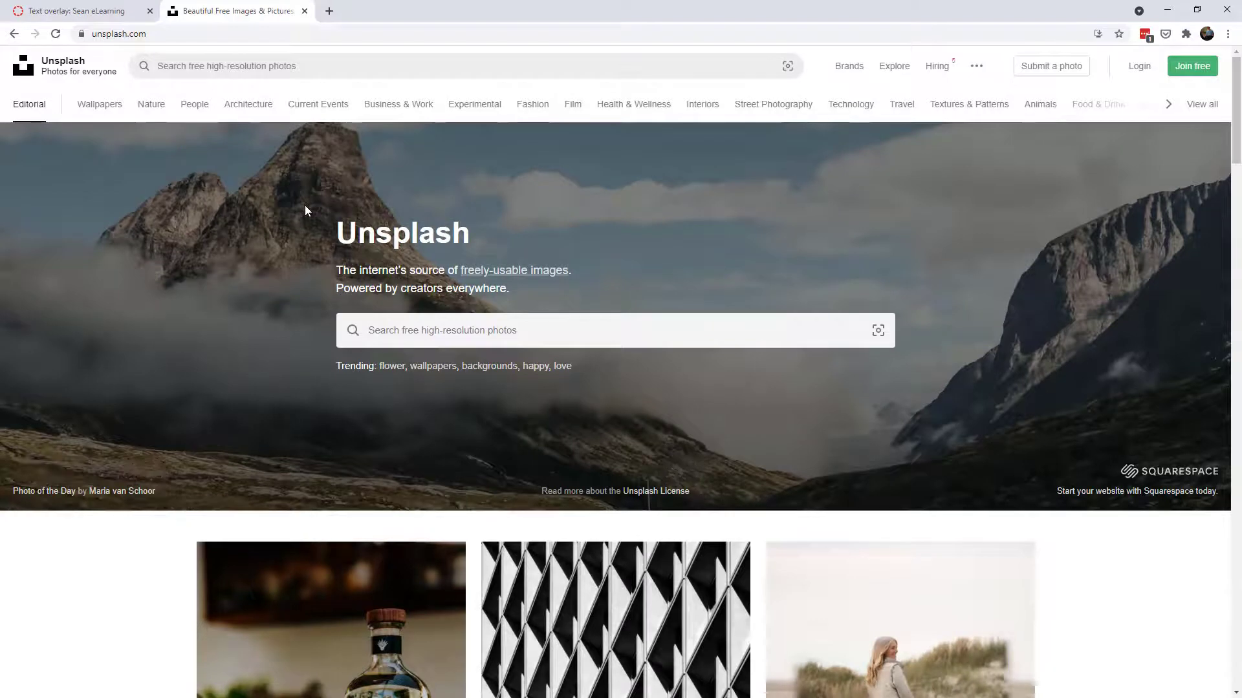
Browse the photos on the Unsplash home page and open the trending Wallpapers topic.
scroll(306, 220, "down", 5)
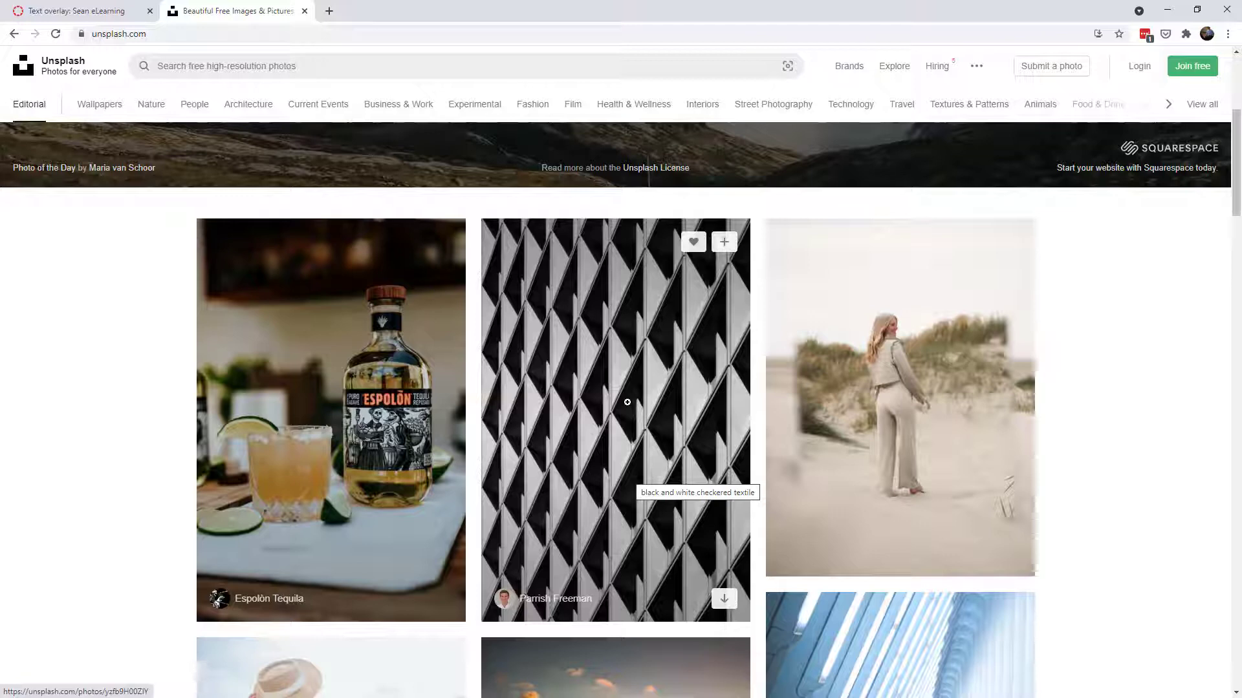
scroll(627, 402, "down", 7)
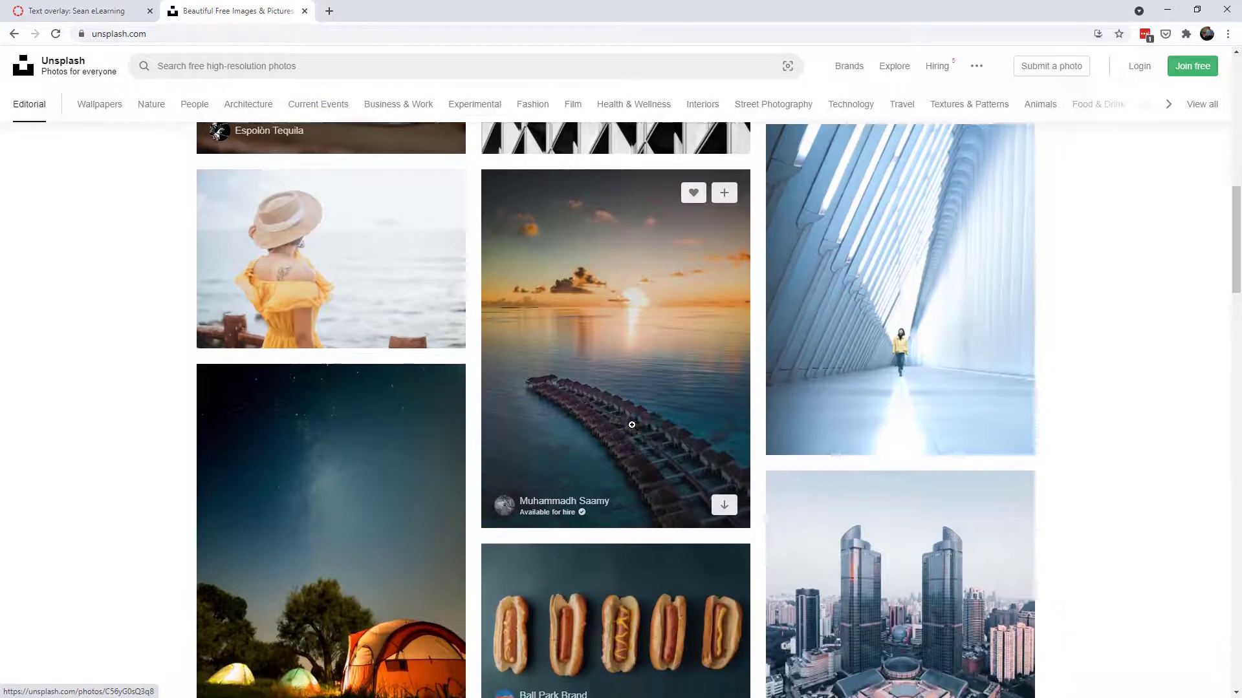
scroll(632, 425, "down", 5)
scroll(558, 343, "up", 15)
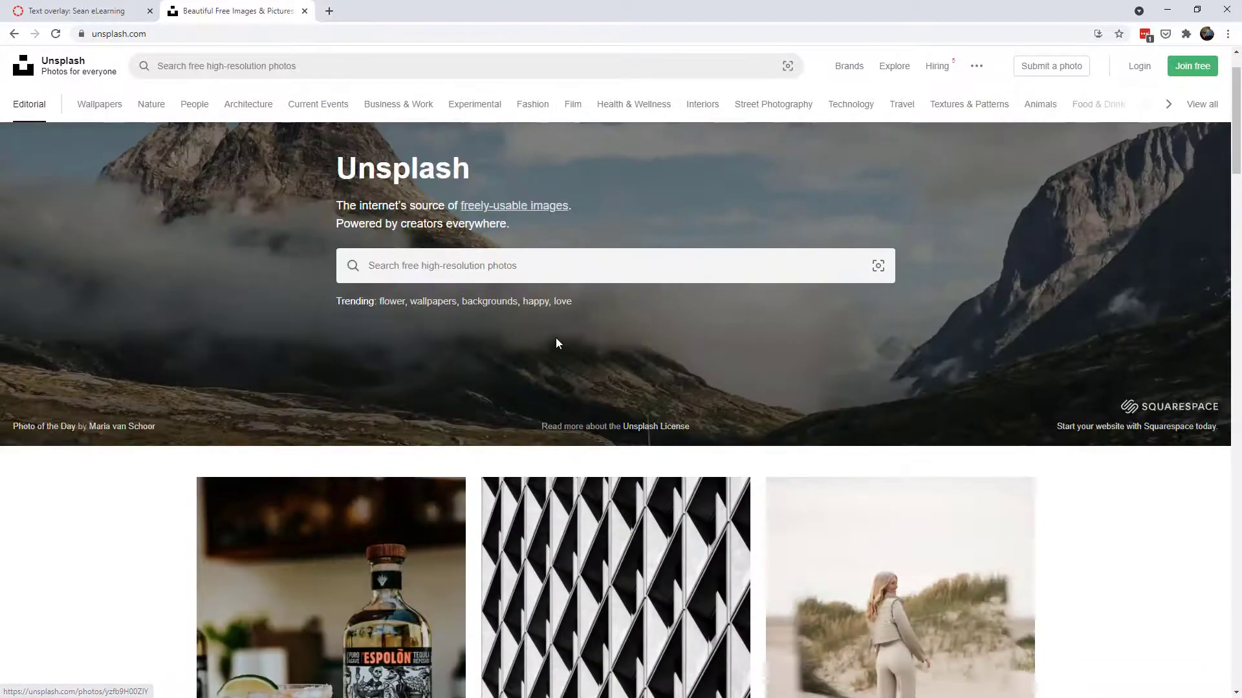
left_click(492, 267)
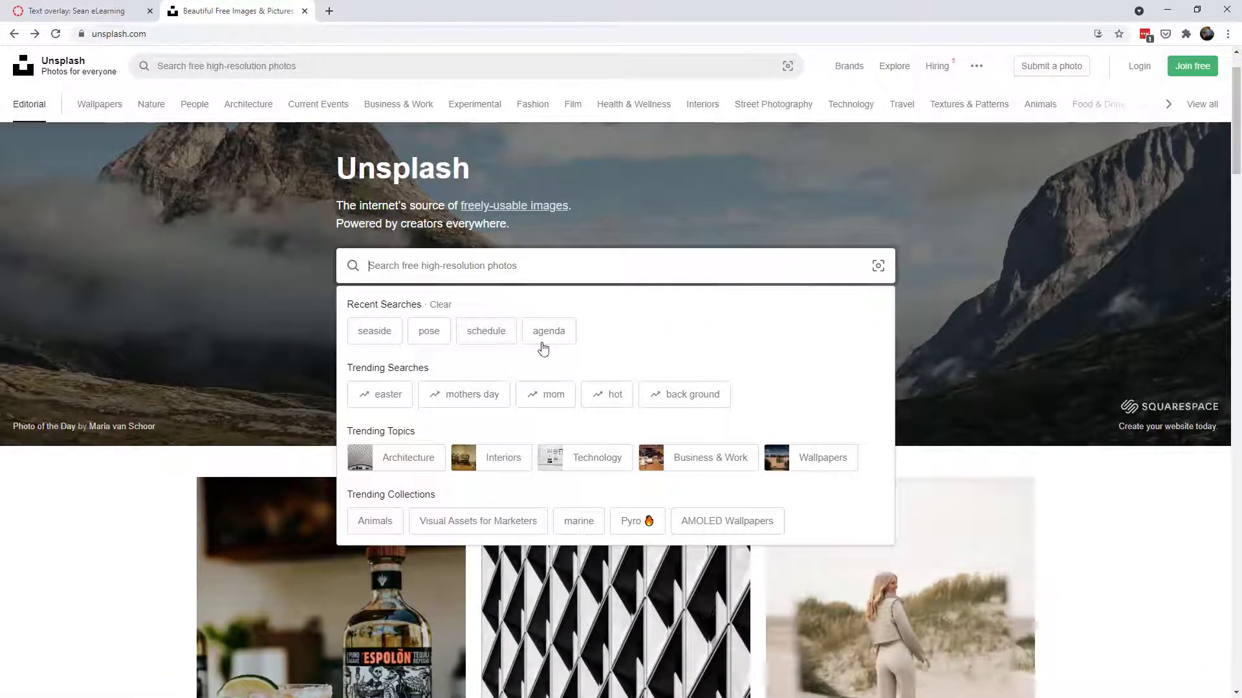
left_click(812, 460)
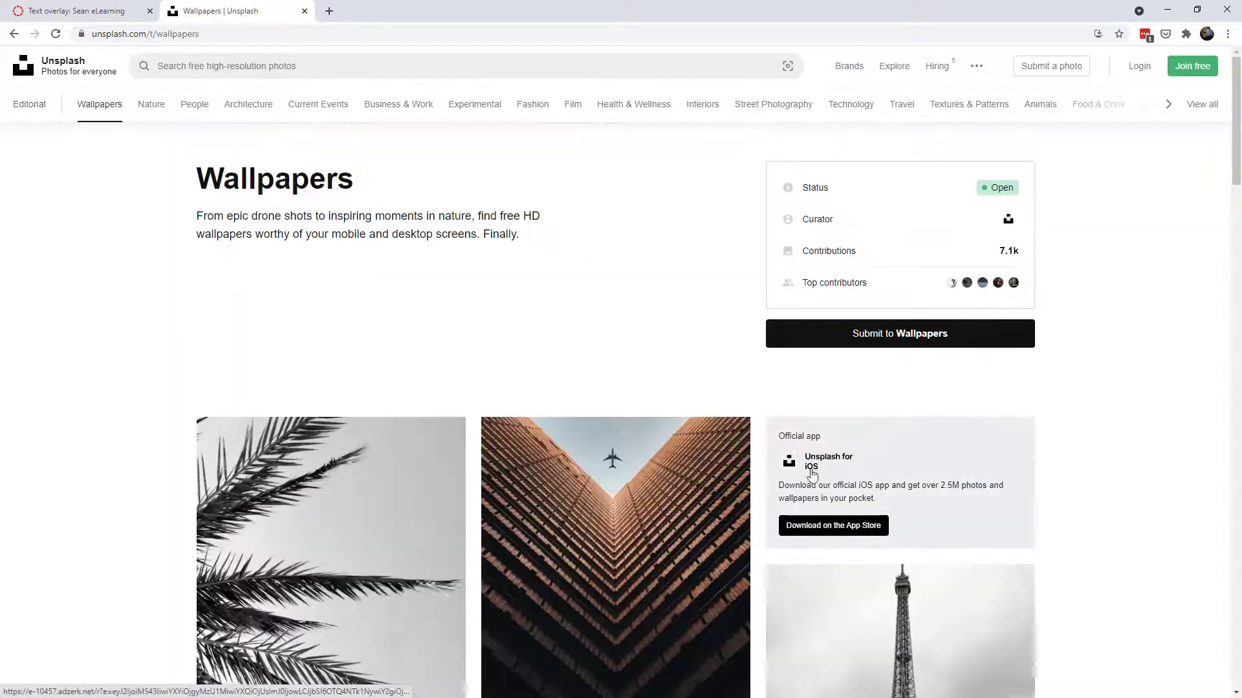
Open the wallpaper photo of the rocky mountain with a small white chapel and download it for free.
scroll(768, 450, "down", 6)
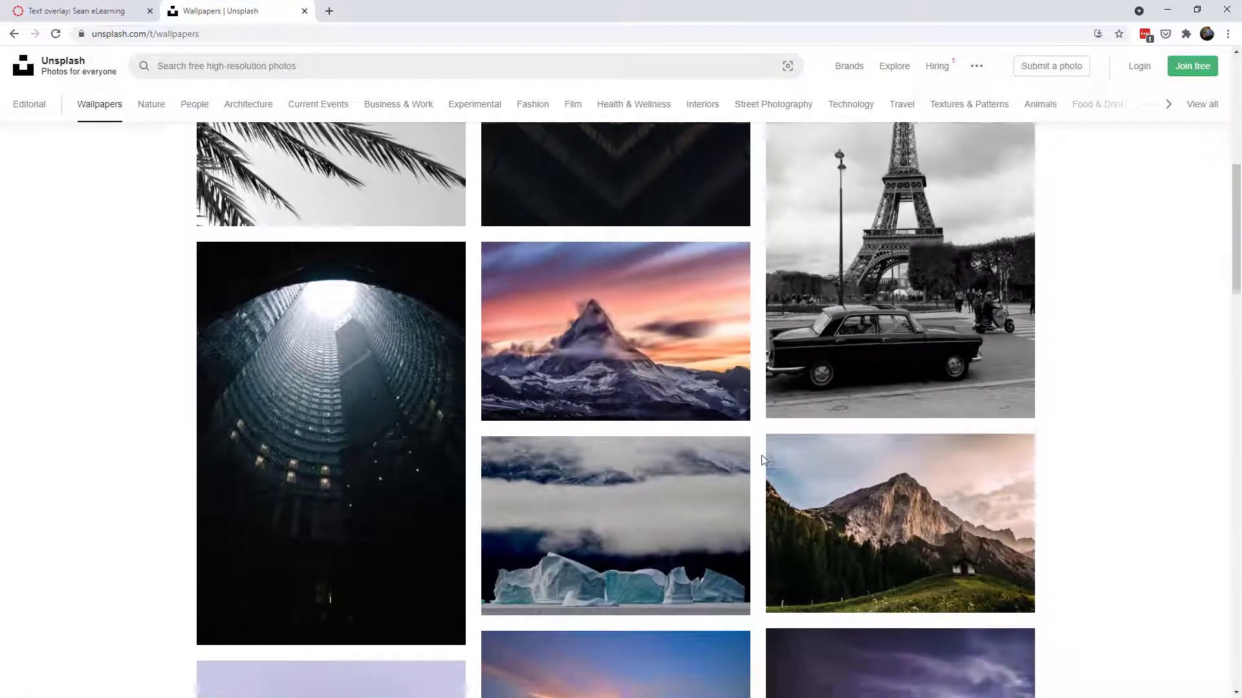
left_click(795, 479)
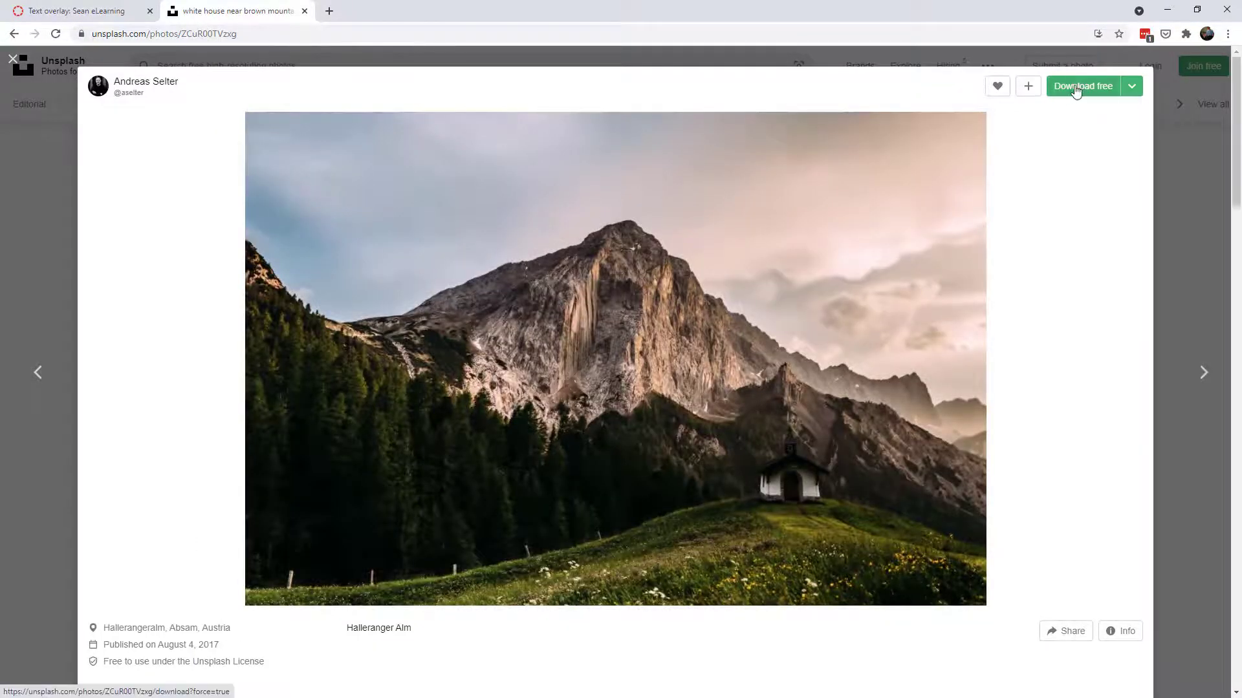
left_click(1076, 88)
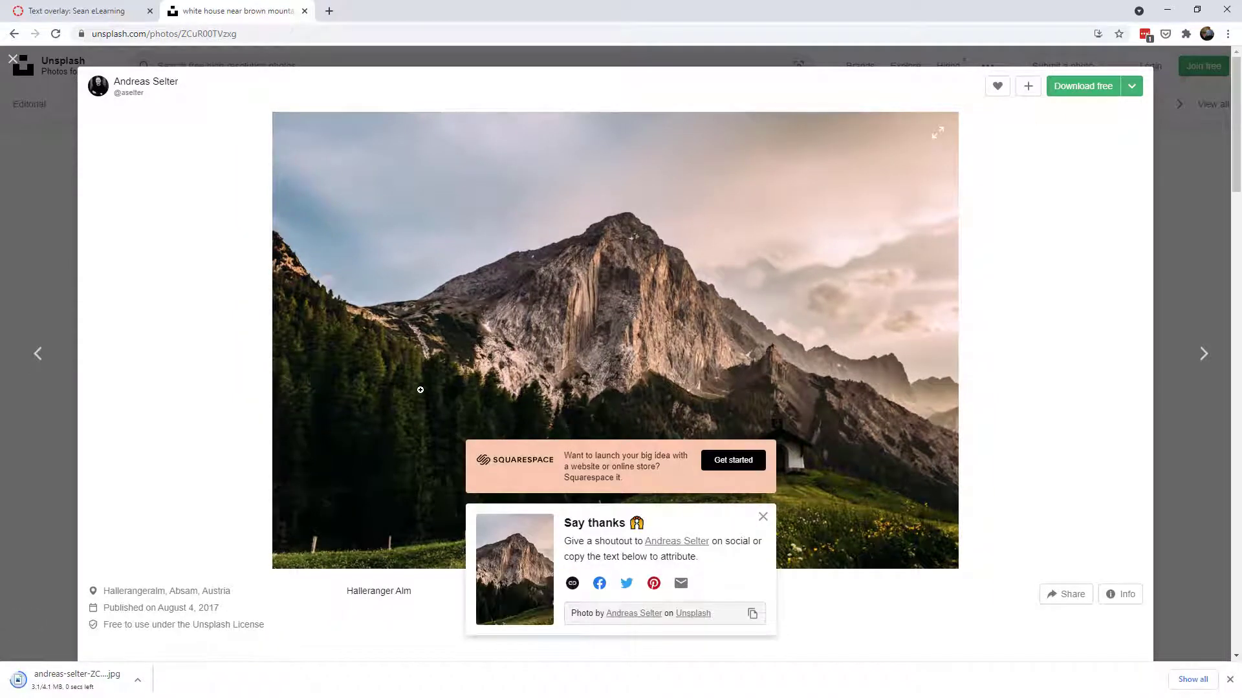
Copy the chapel photo's image address and insert it in the overlay-content div as an img styled width: 50%; min-width: 350px;.
right_click(452, 253)
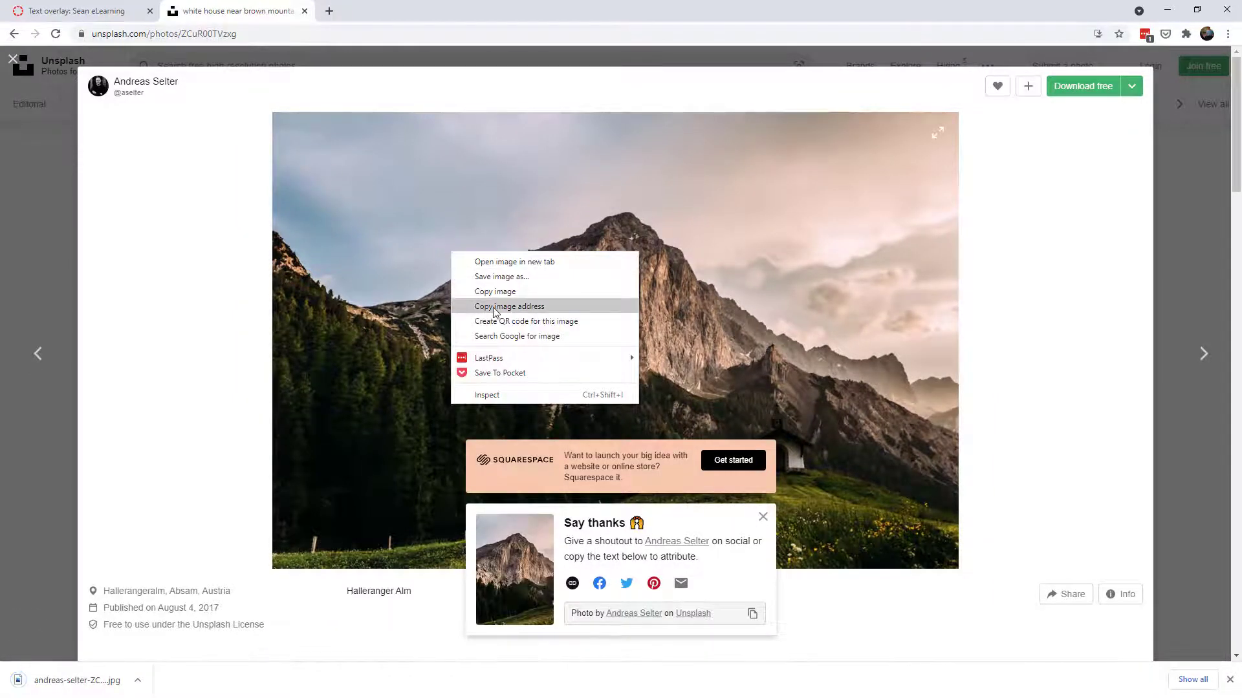
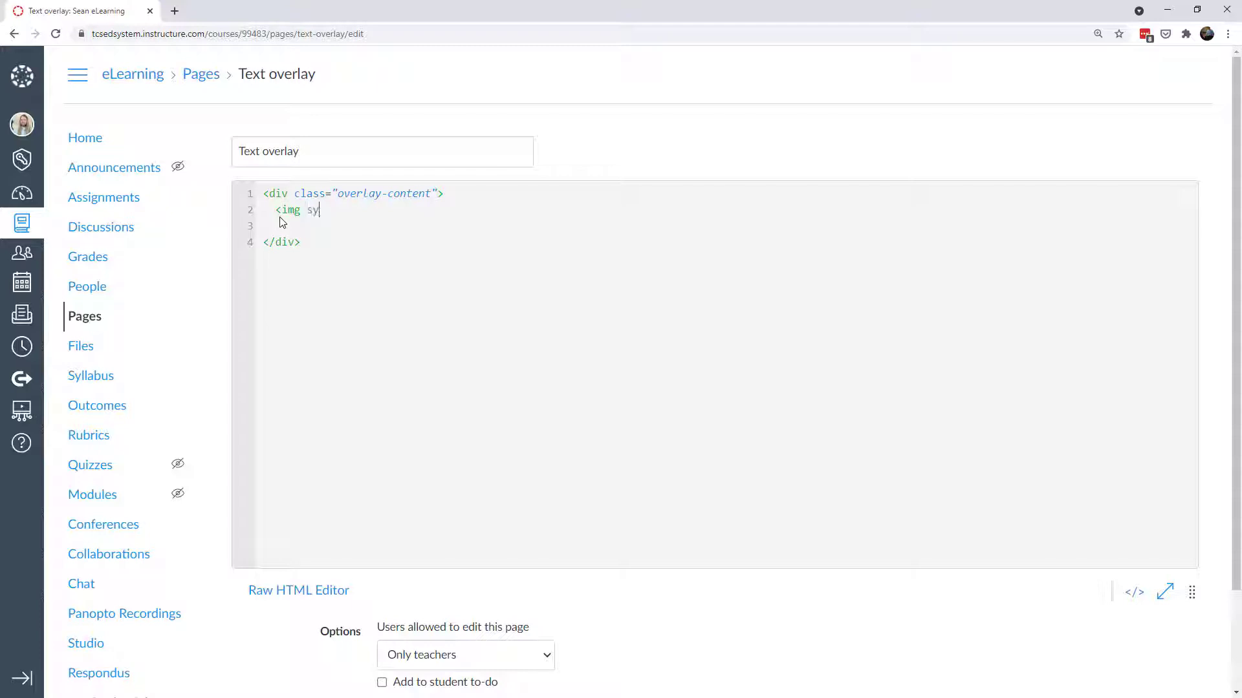
type("\"width: 50%; min-width:")
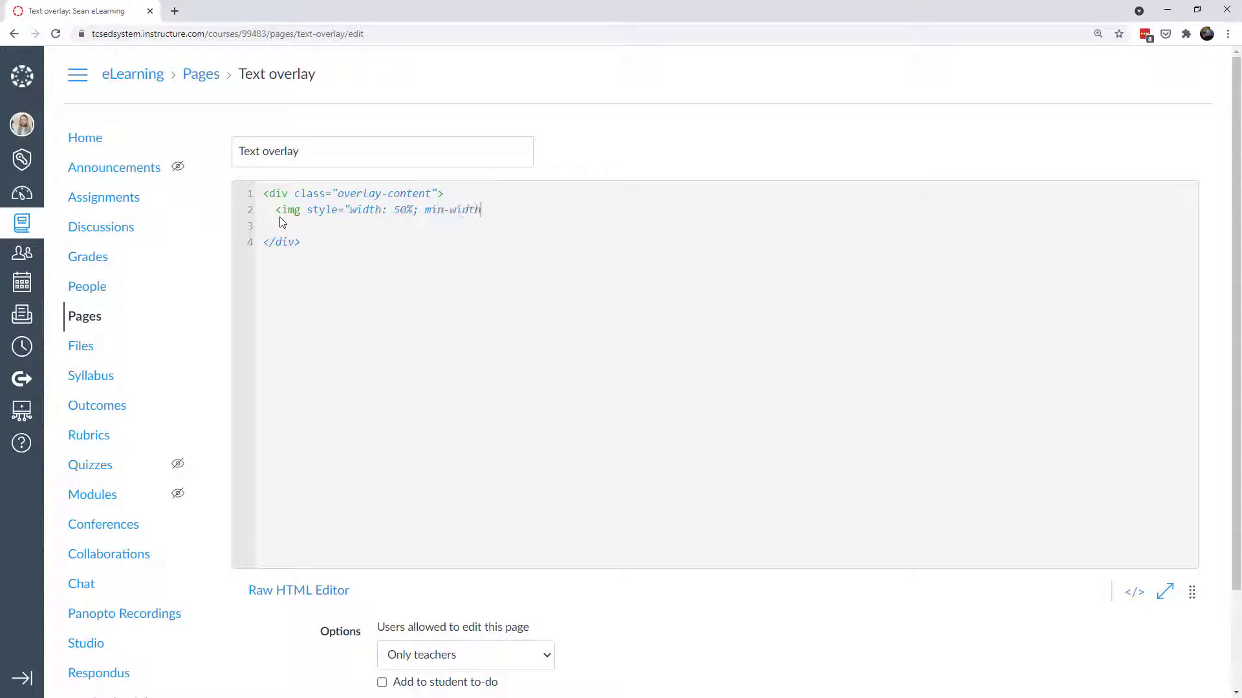
type(" 350px;\" src=\"")
key("ctrl+v")
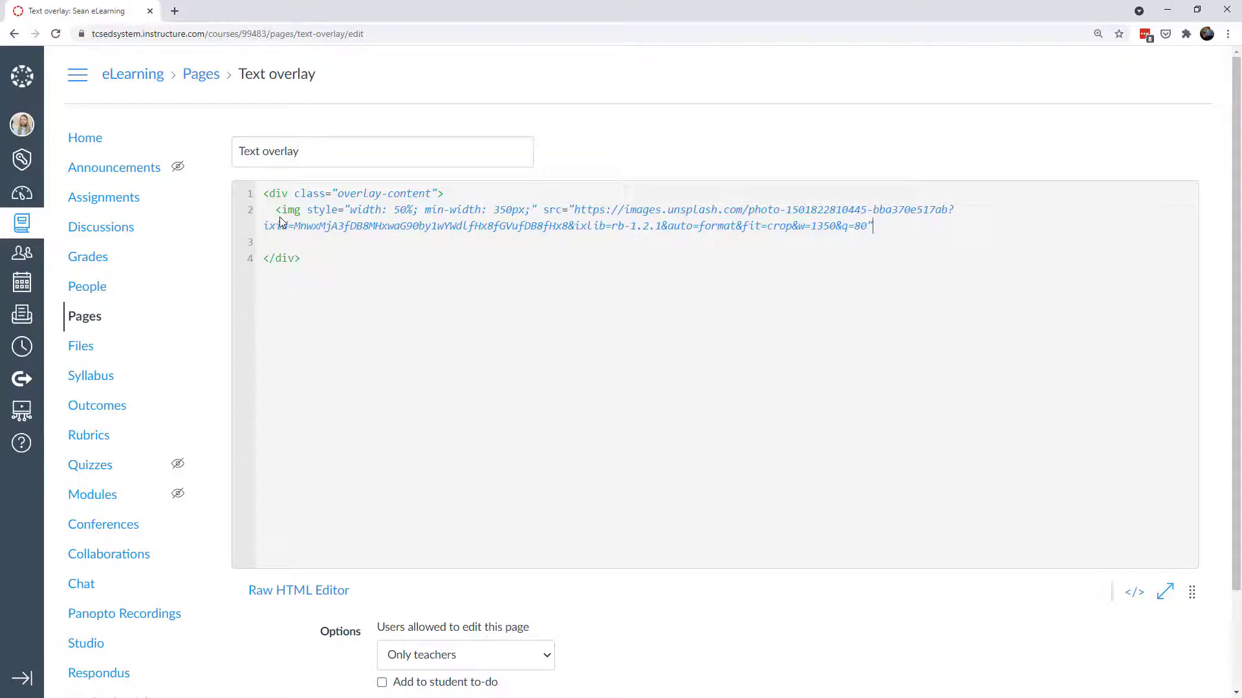
type(">")
Add a closed div with class overlay-text and style width: 50%; min-width: 350px; below the image tag.
key("Return")
type("<div class=\"overlay-text")
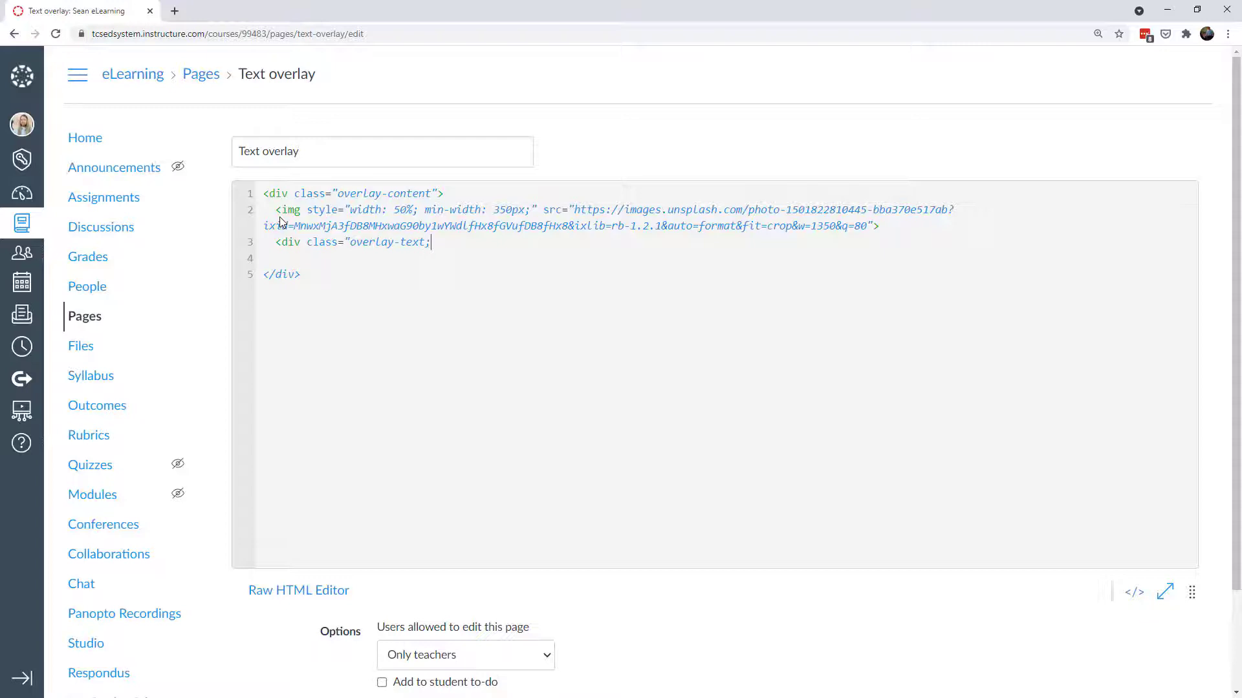
type("\" style=\"width: 50%; min-")
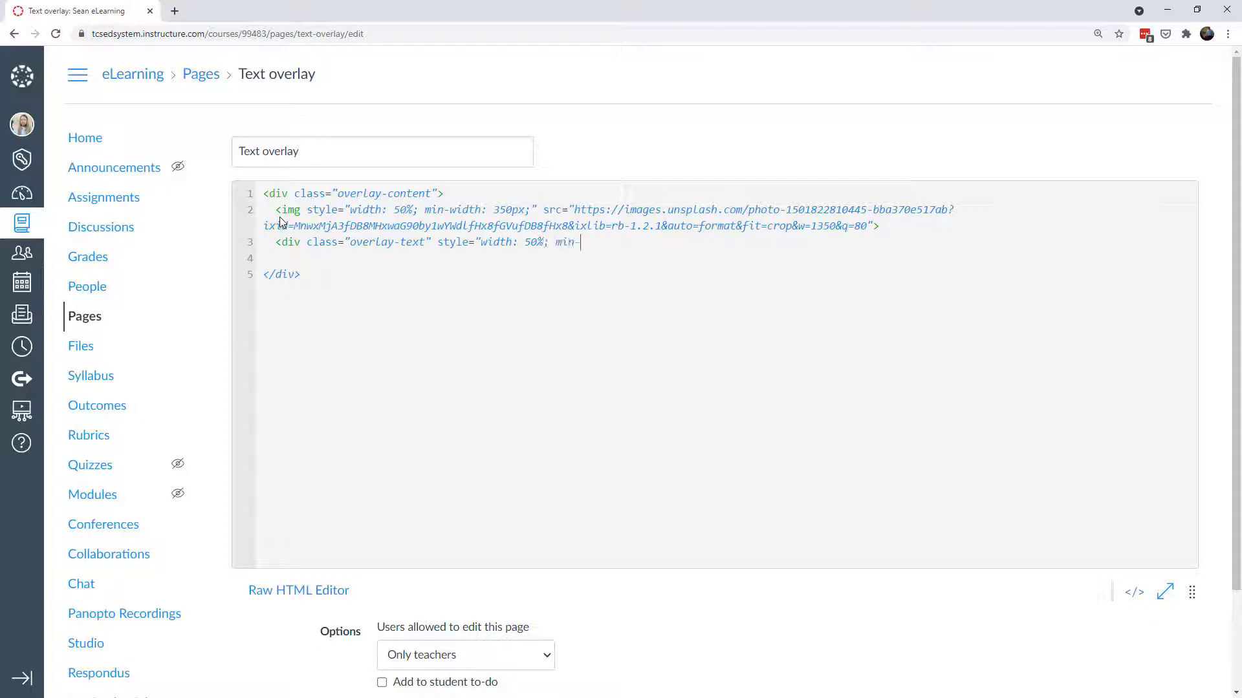
type("width: 350px;\"")
type(">   ")
type("</div<")
key("BackSpace")
type(">")
Inside the overlay-text div, add an h2 with padding: 0 20px; reading "Portland intelligentsia activated charcoal sustainable typewriter humblebrag sriracha leggings.".
key("Up")
key("End")
key("Return")
type("<h2")
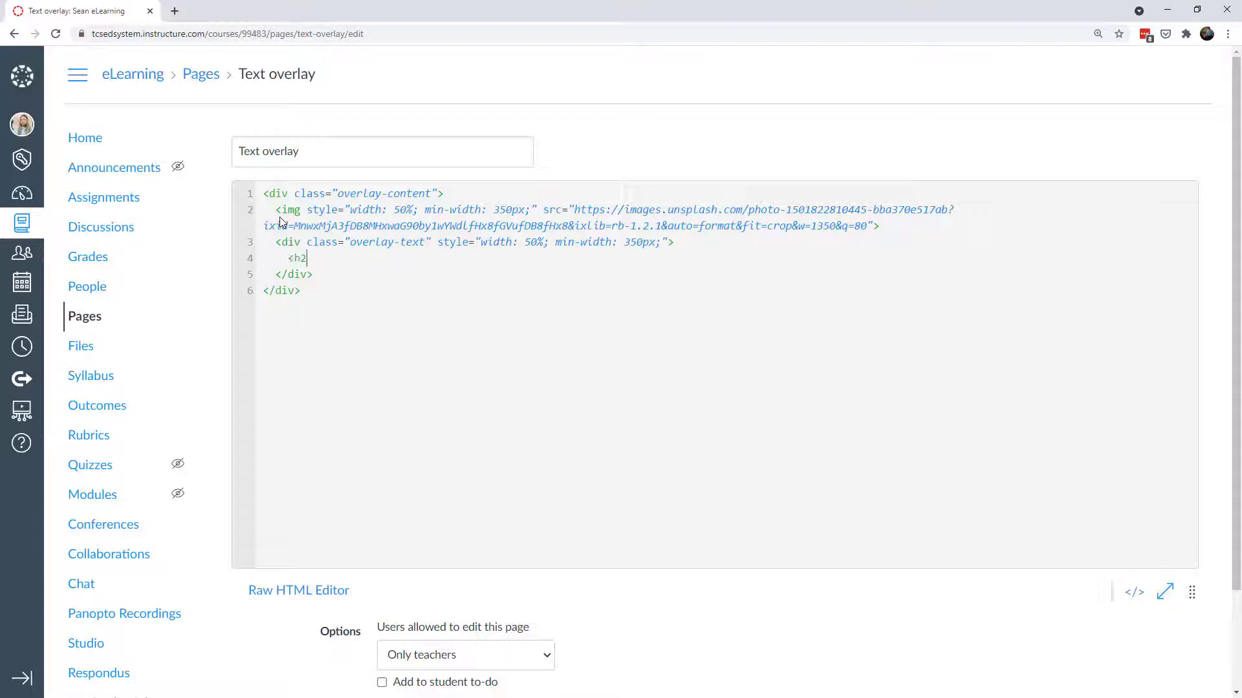
type(" style=\"padding: 0 20px;\">")
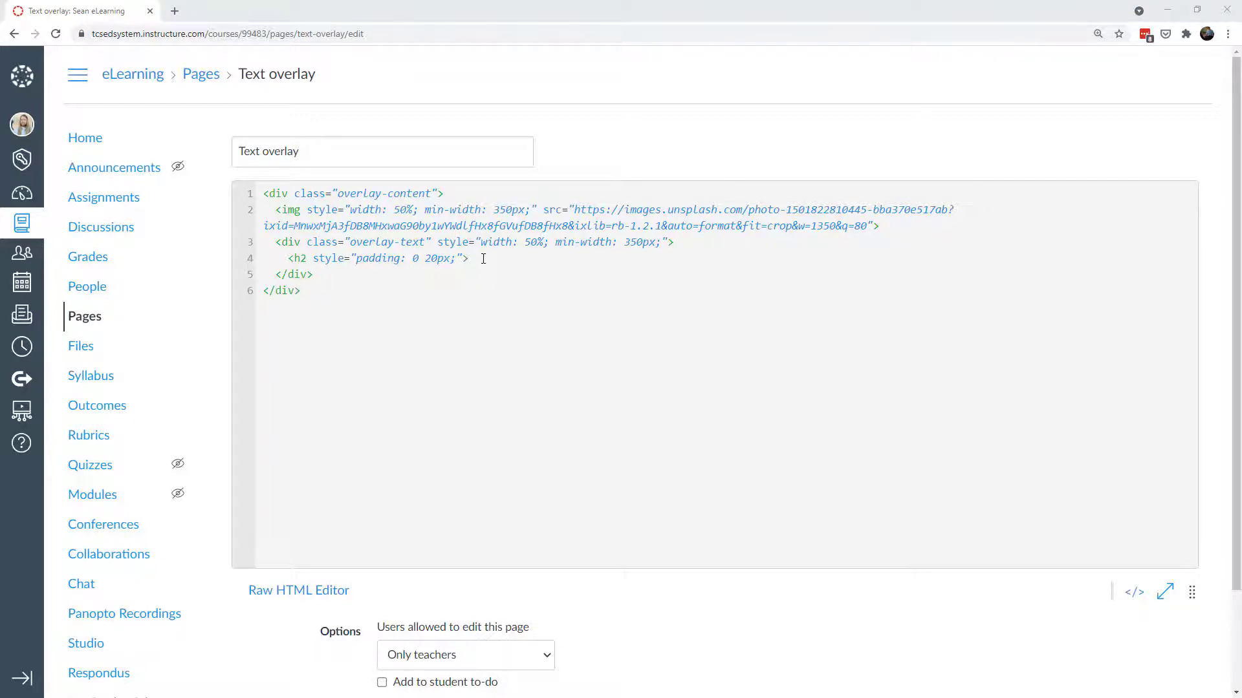
left_click(237, 260)
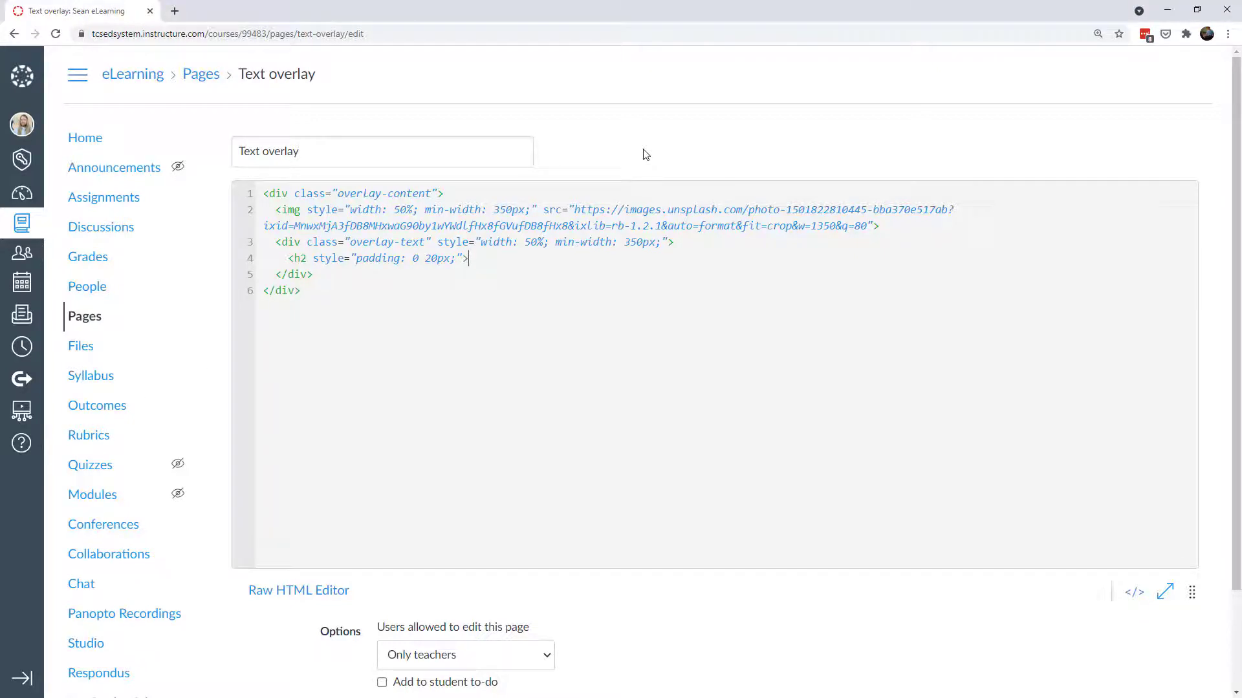
type("Portland intelligentsia activated charcoal sustainable typewriter humblebrag sriracha leggings.")
type("</h2>")
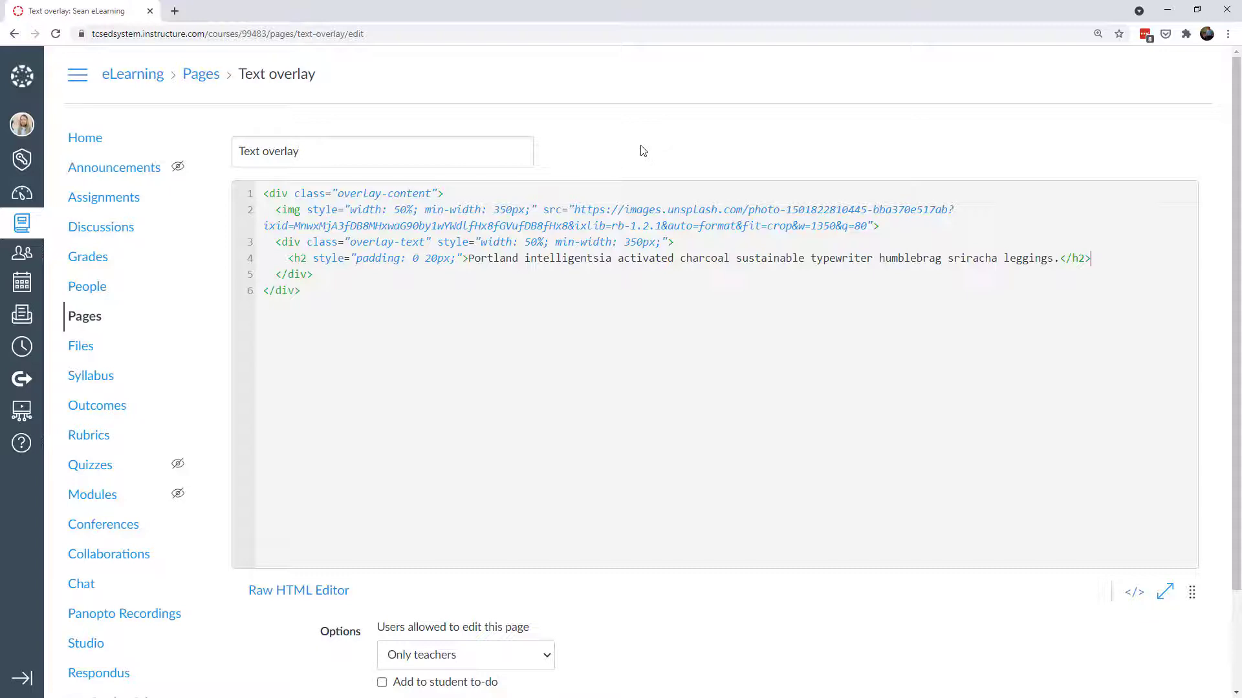
Save the page and check how legible the heading is over the unfiltered photo.
scroll(1164, 647, "down", 2)
left_click(1177, 648)
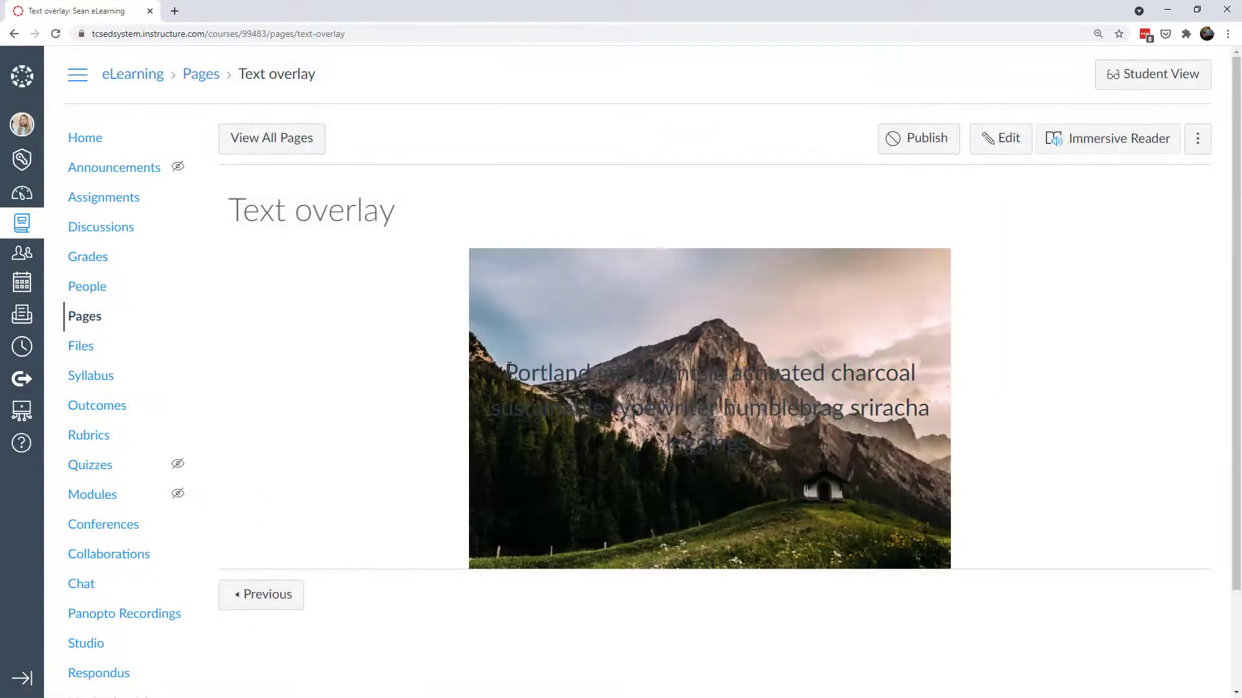
left_click_drag(507, 373, 735, 433)
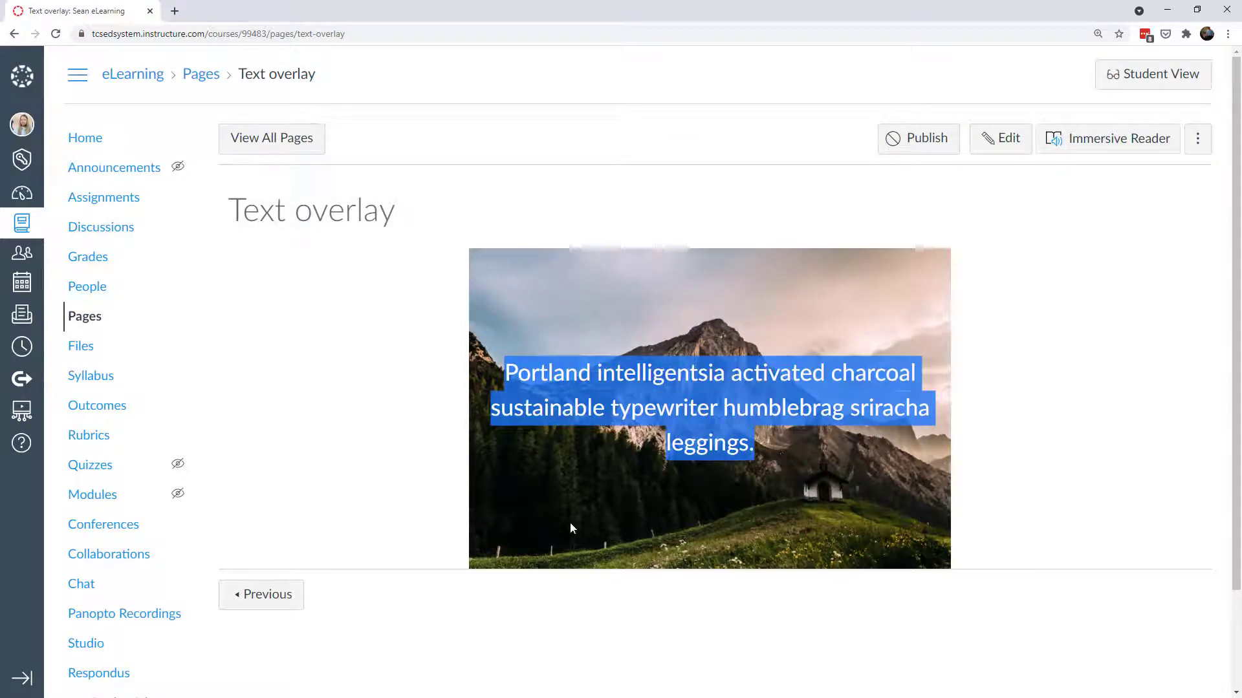
left_click(760, 451)
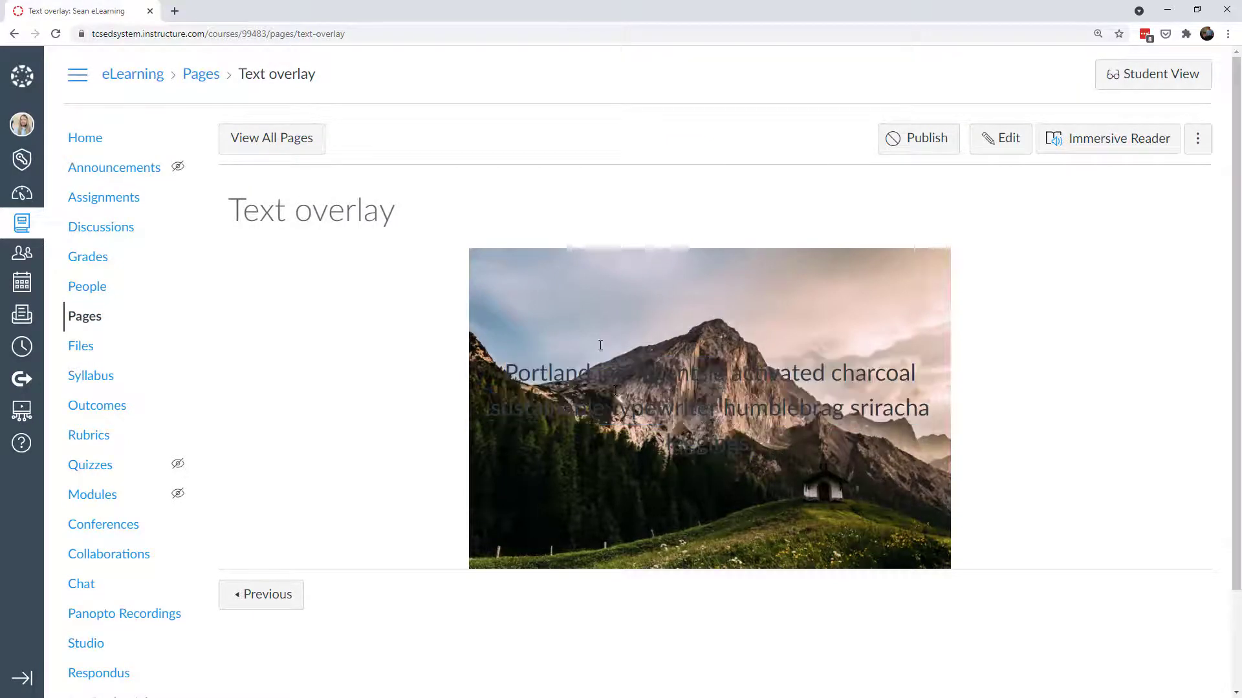
left_click_drag(833, 374, 918, 409)
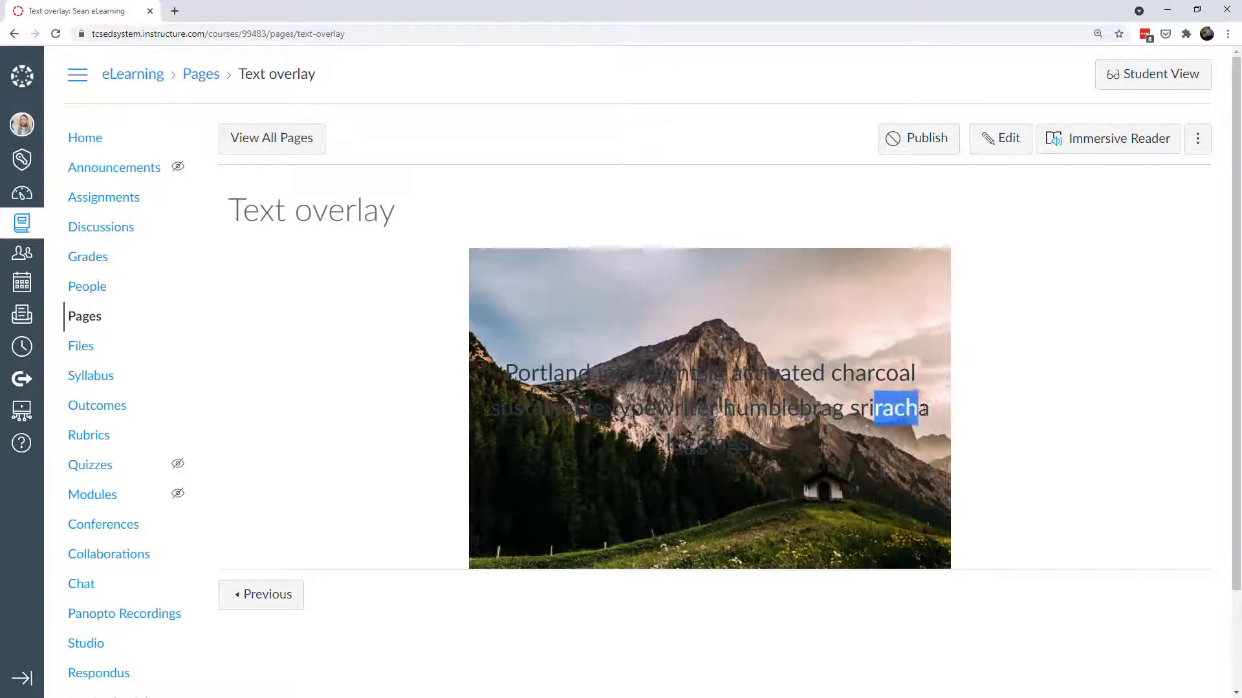
Recolour the overlay heading text light gray (#ecf0f1), save the page and check its legibility over the photo.
left_click(1001, 139)
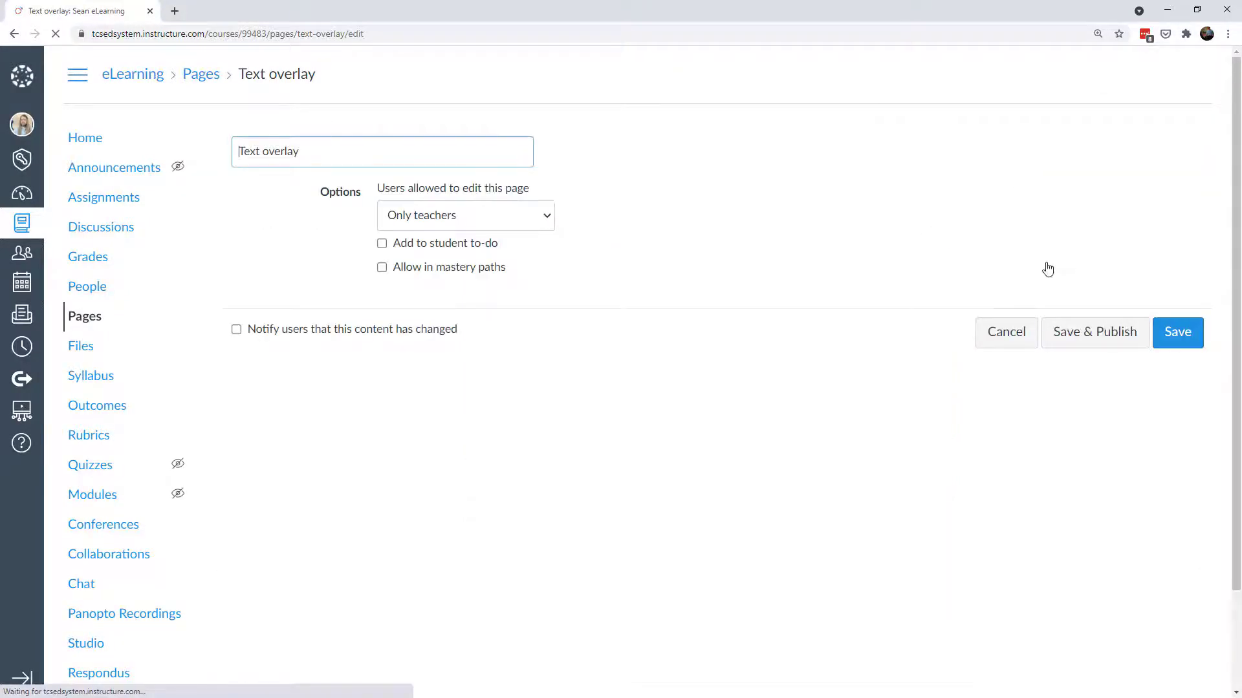
scroll(500, 477, "down", 1)
left_click(432, 476)
left_click_drag(432, 475, 259, 396)
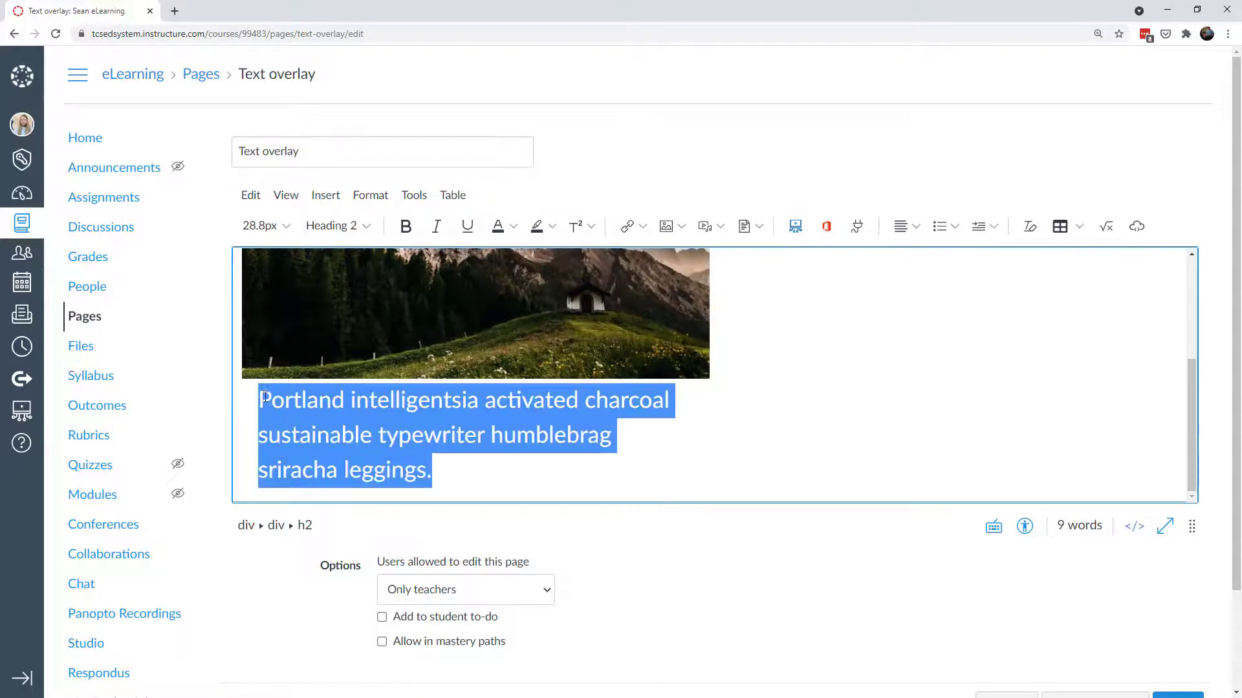
left_click(518, 231)
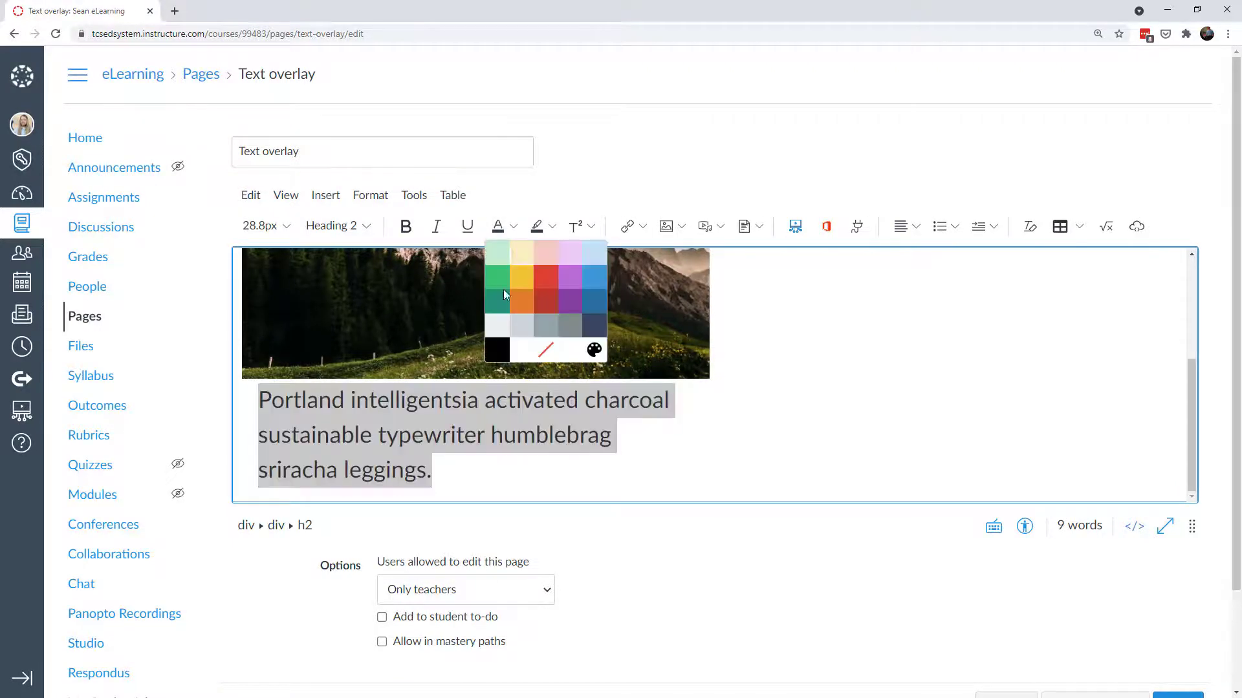
left_click(501, 342)
scroll(970, 517, "down", 2)
left_click(1182, 593)
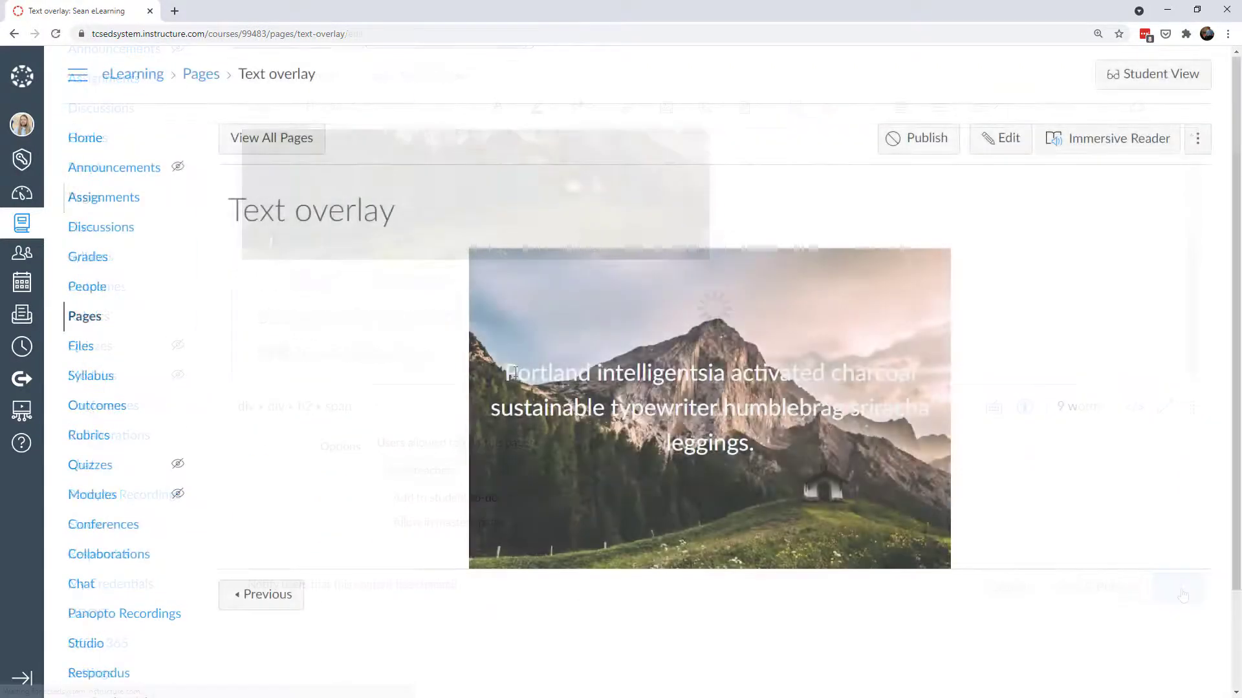
left_click_drag(640, 373, 724, 372)
left_click_drag(605, 408, 723, 408)
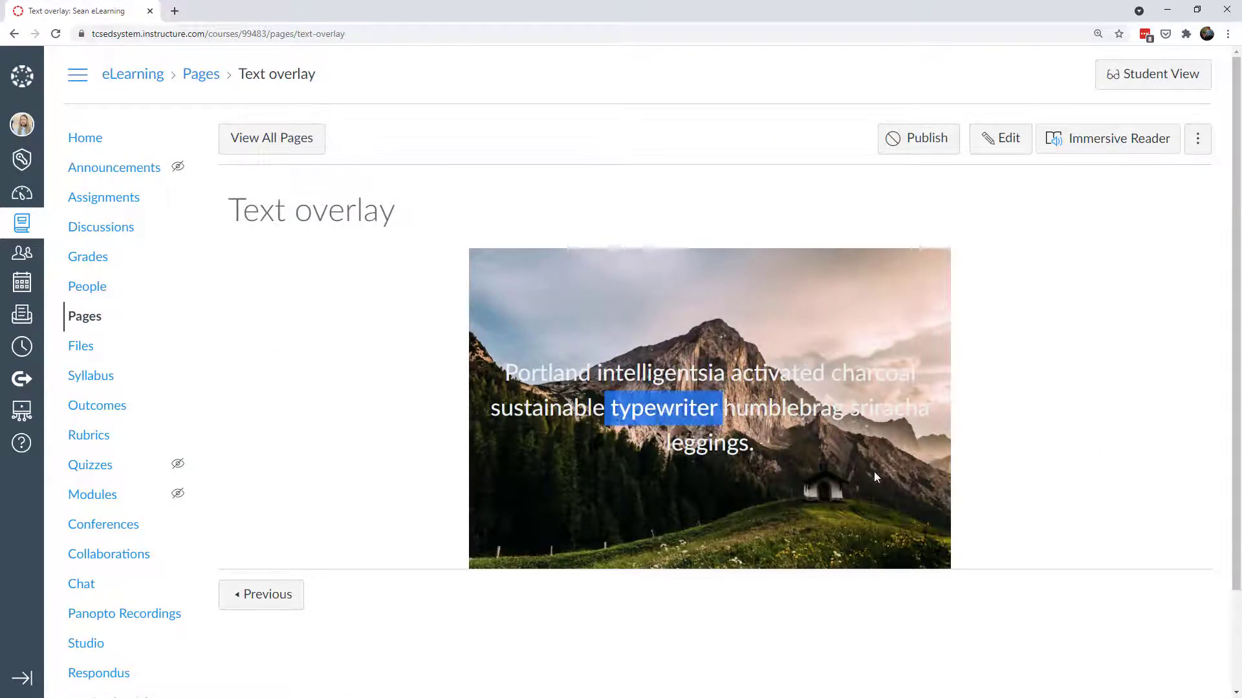
left_click(801, 436)
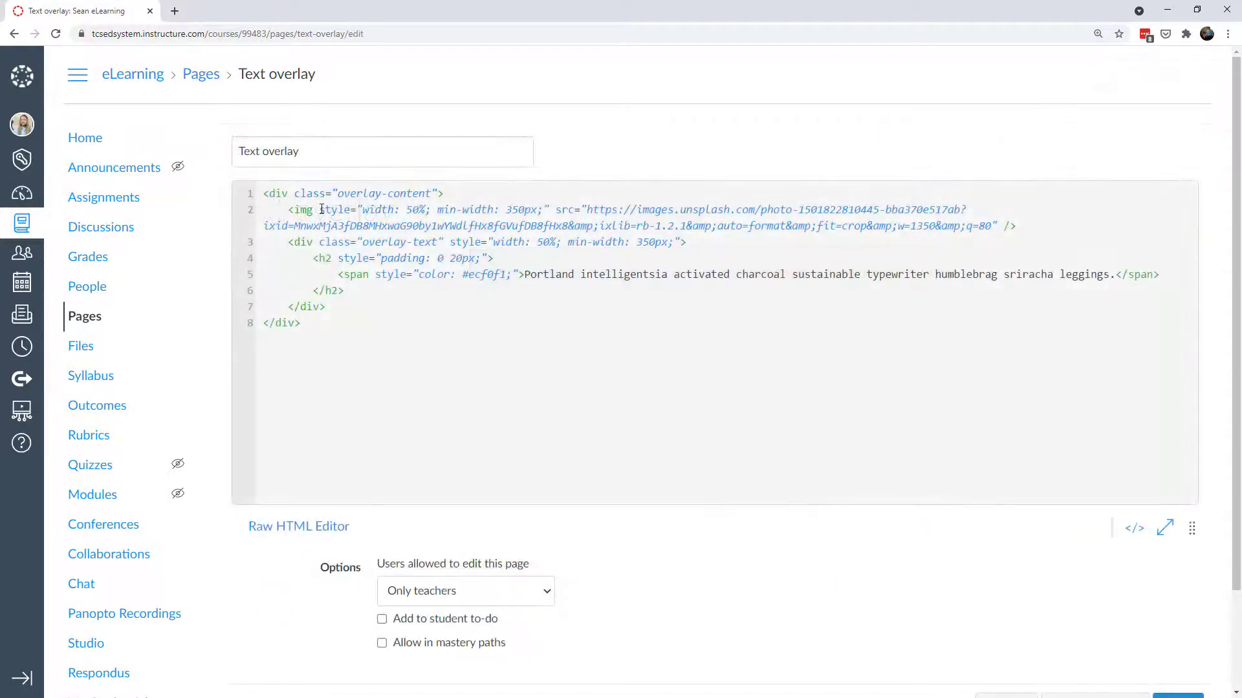
Add class="overlay-lighten" to the img tag in the page's HTML, before its style attribute.
type("class")
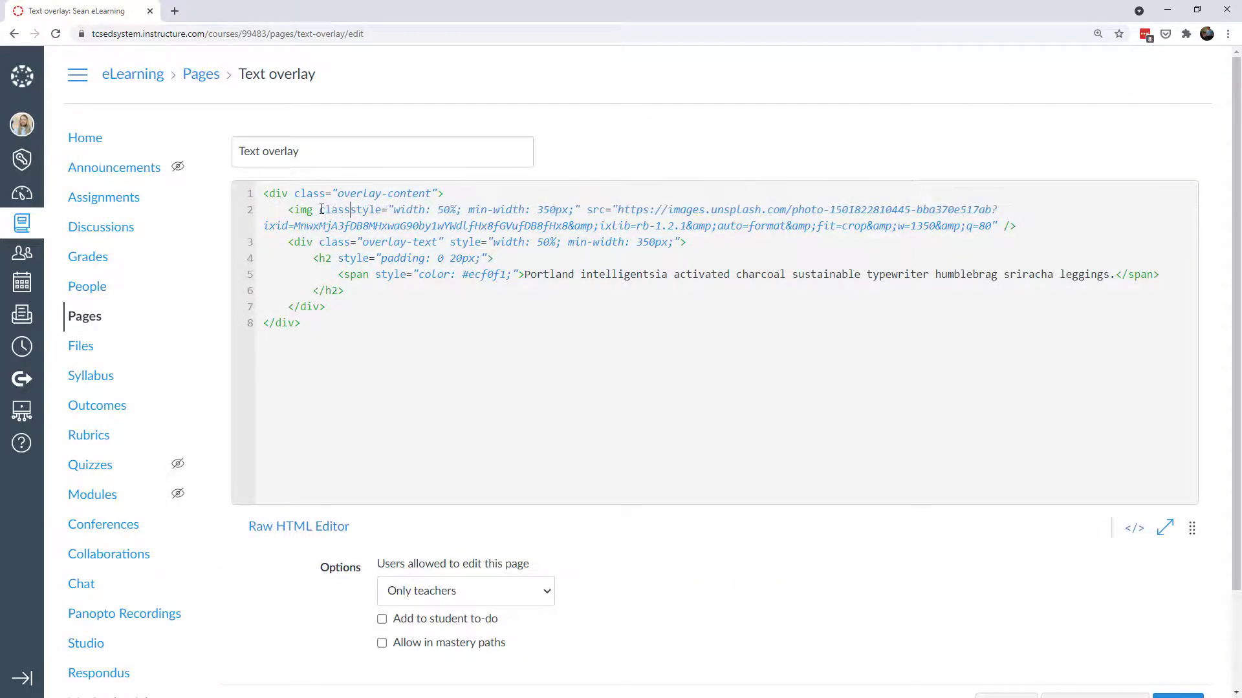
type("=\"")
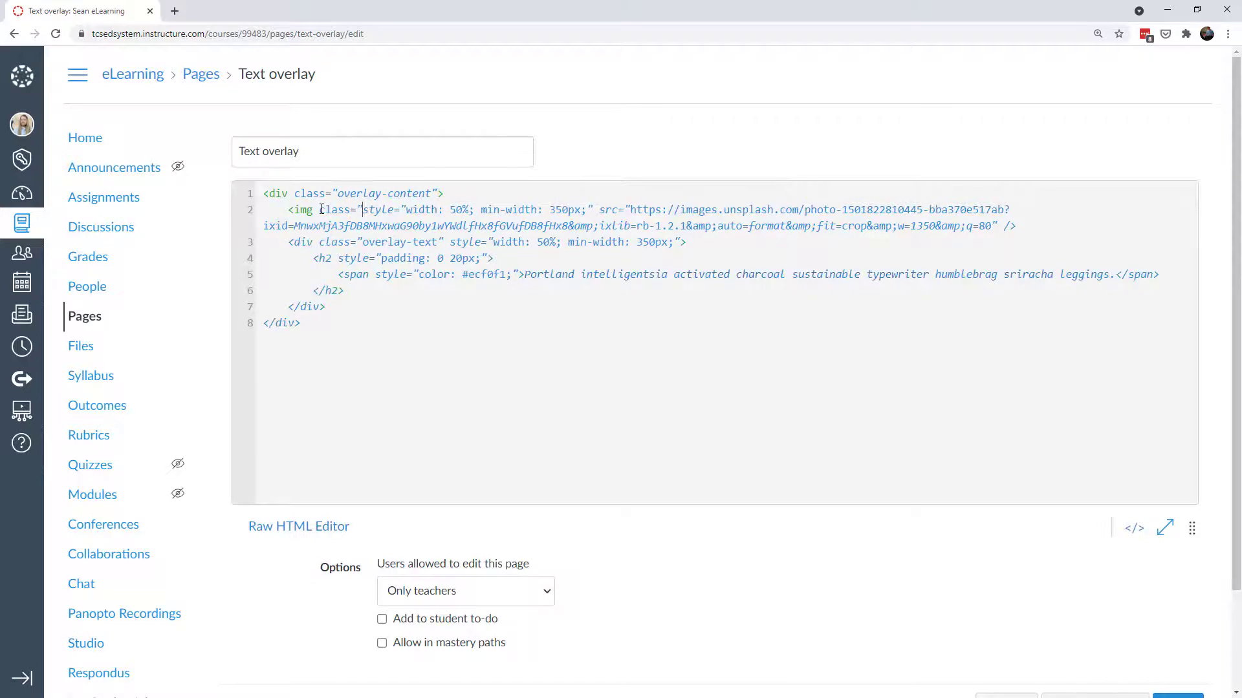
type("overlay-lighten\"")
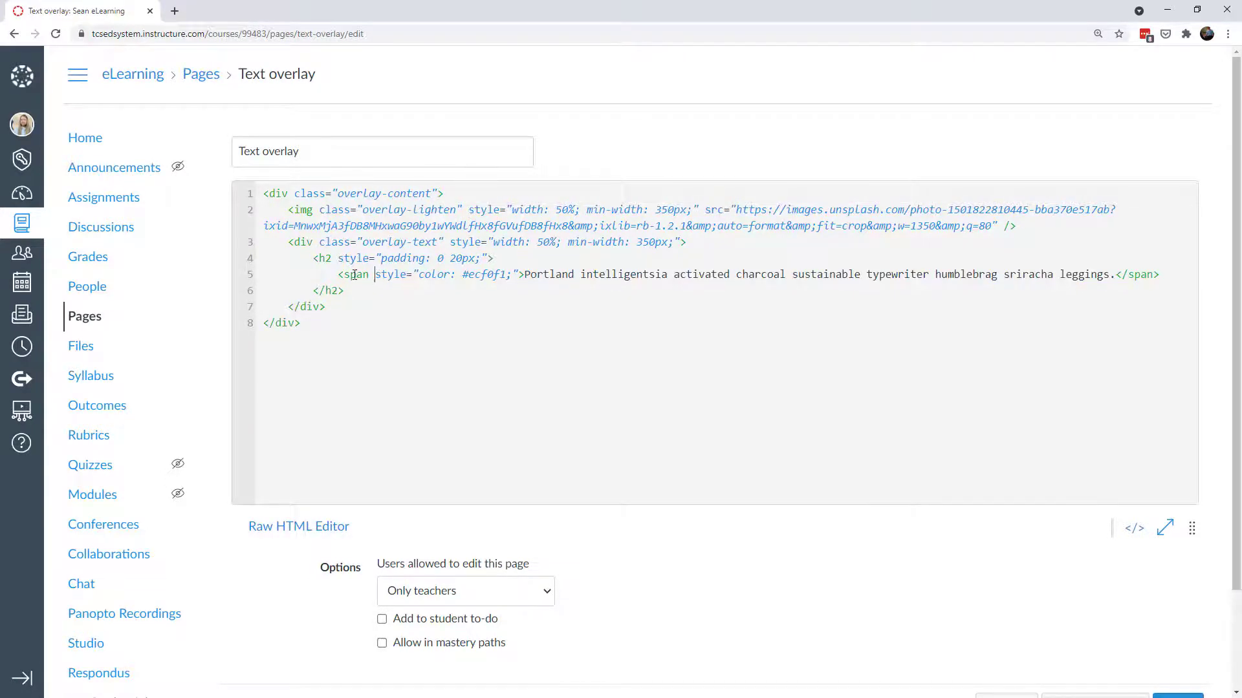
Remove the span tags that colour the heading text and save the page to check the lightened image.
left_click_drag(338, 274, 524, 274)
key("BackSpace")
left_click_drag(980, 276, 931, 274)
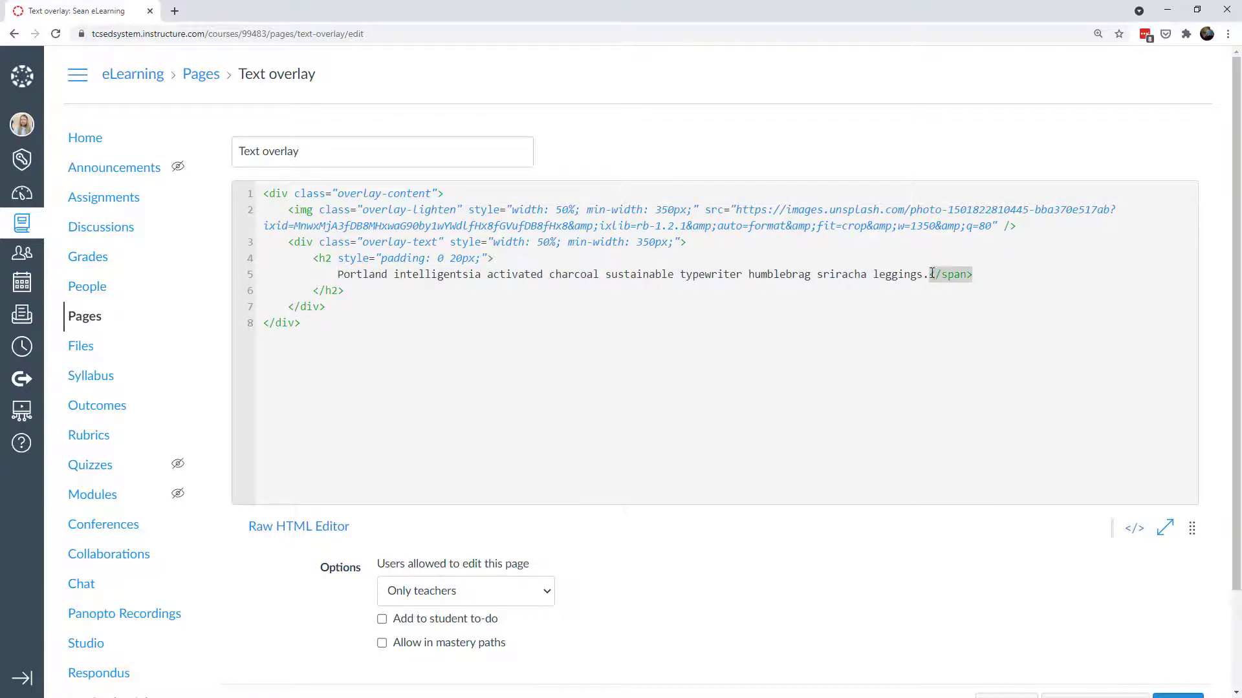
key("BackSpace")
scroll(1070, 566, "down", 2)
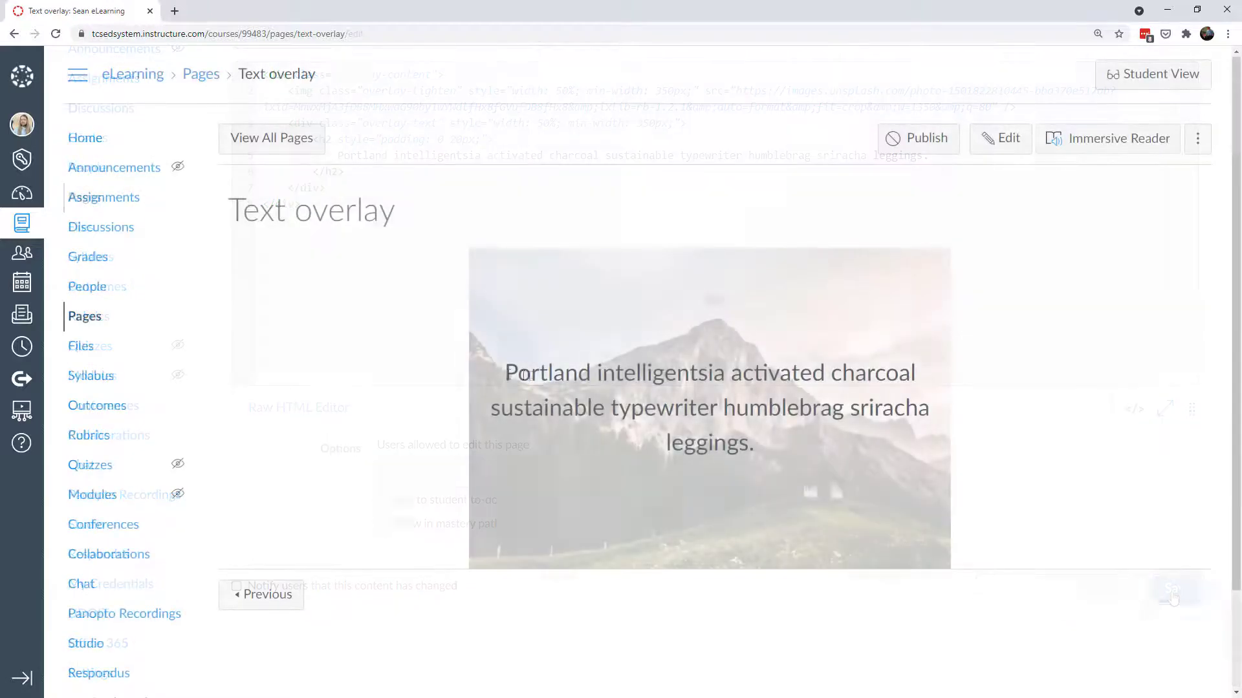
left_click_drag(504, 373, 765, 457)
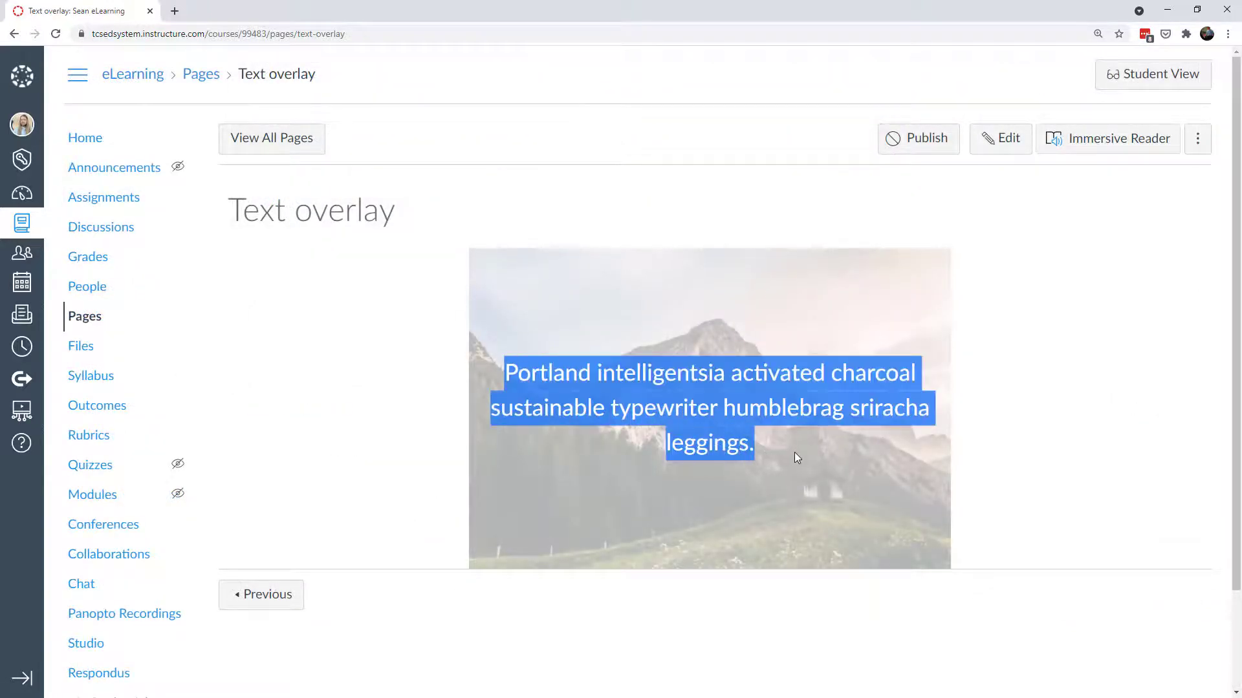
left_click(794, 452)
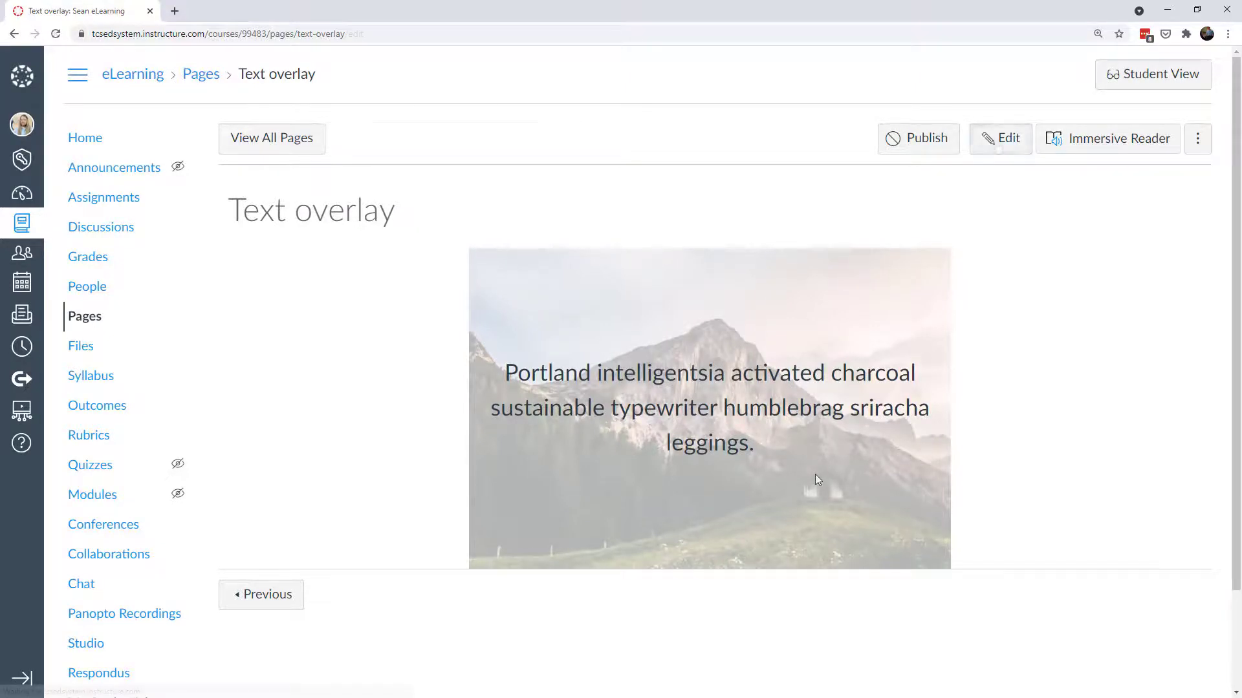
Duplicate the whole overlay-content block in the page's HTML below the original, leaving a blank line between them.
left_click(1000, 138)
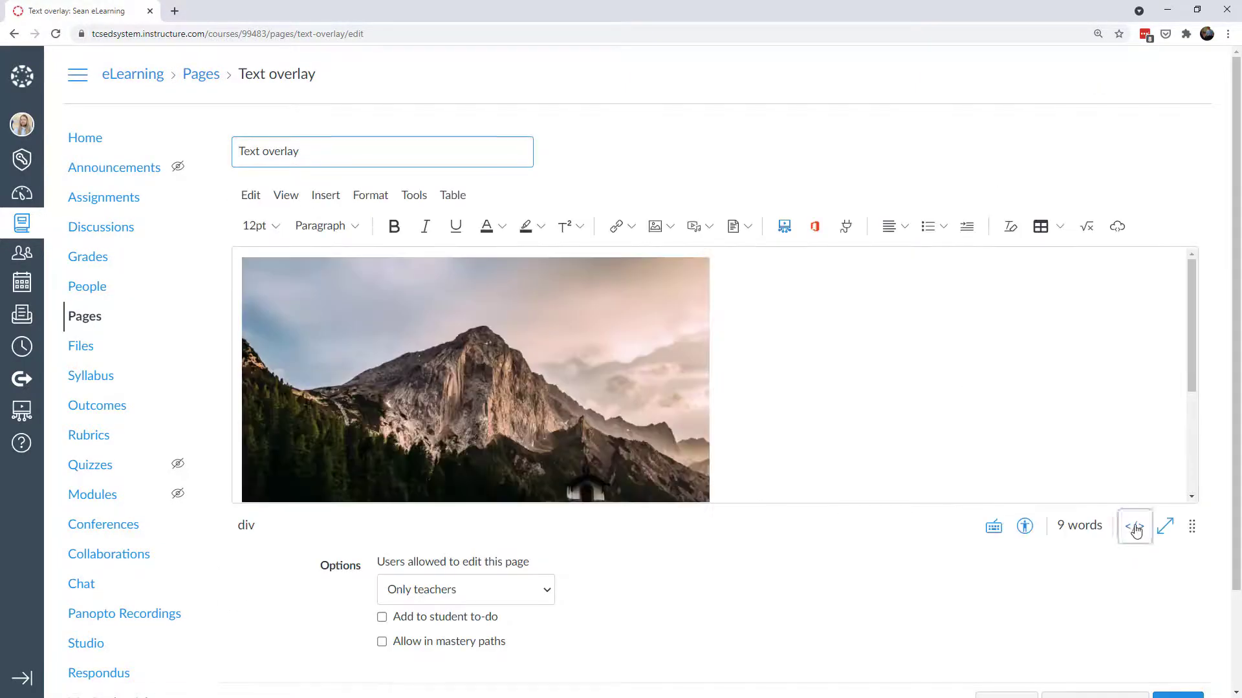
left_click(1135, 527)
left_click_drag(301, 291, 211, 200)
key("ctrl+c")
key("Right")
key("Return")
key("Return")
key("ctrl+v")
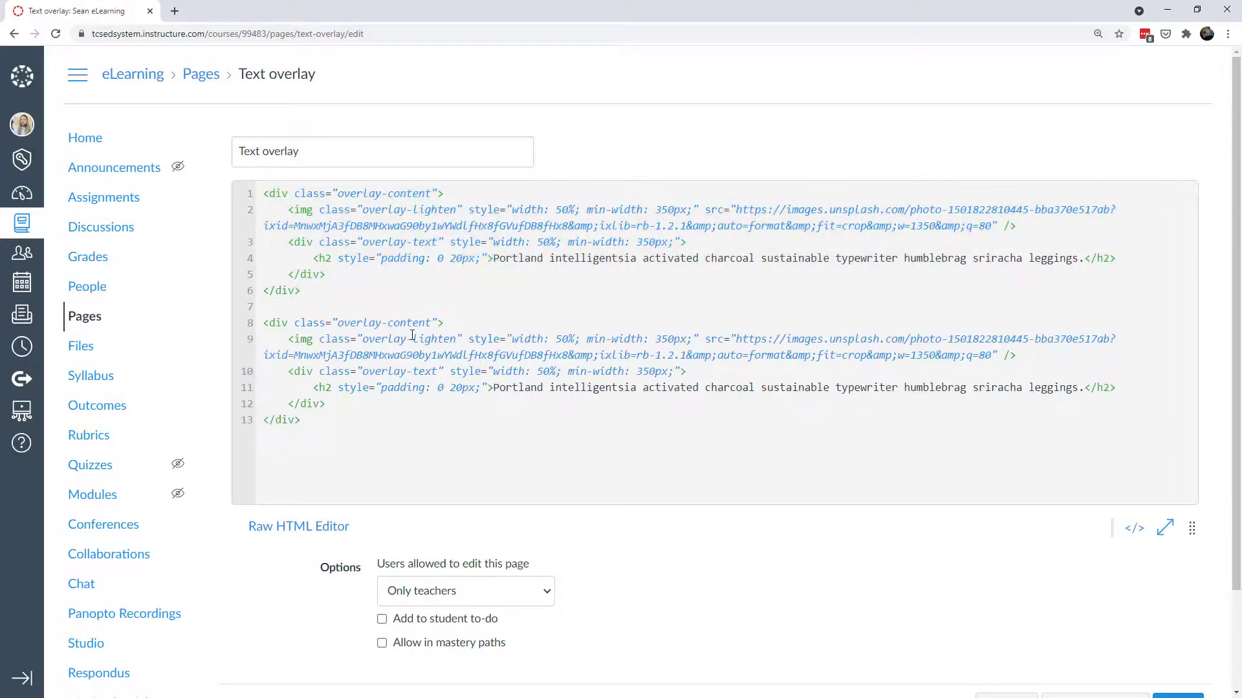
In the second block, change the image class to overlay-darken and add color: white; to the h2 style.
left_click_drag(413, 339, 453, 340)
type("darken")
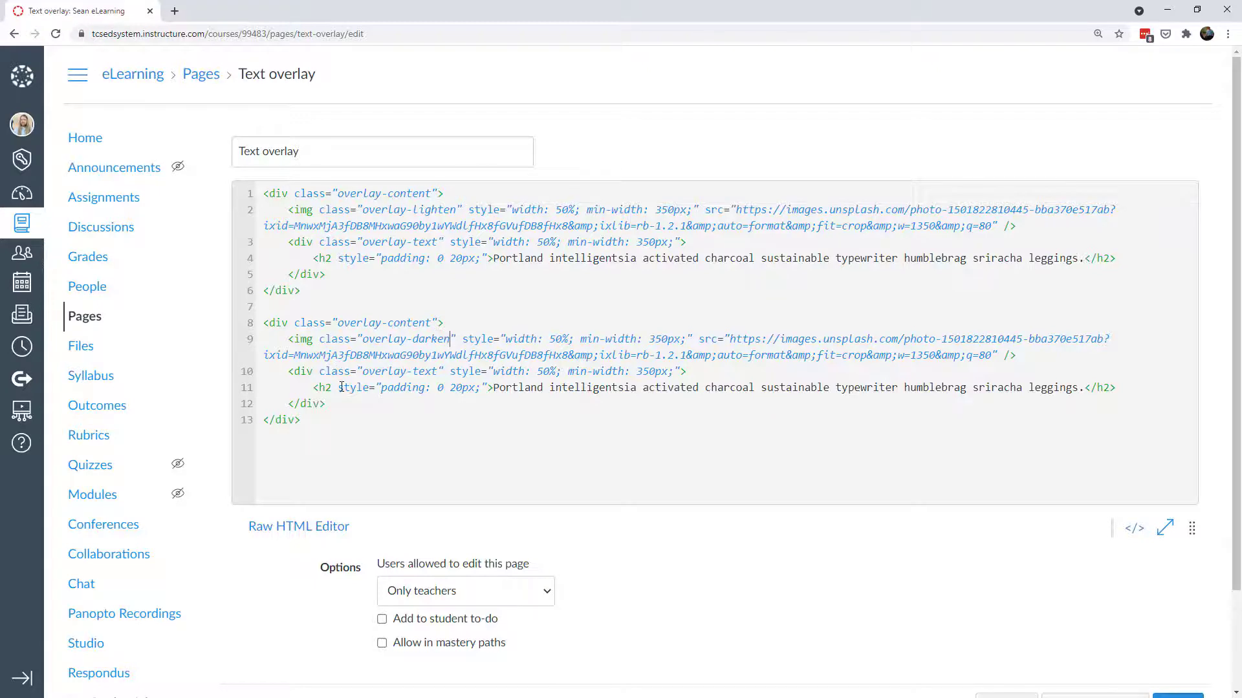
left_click(381, 387)
type("color: white;")
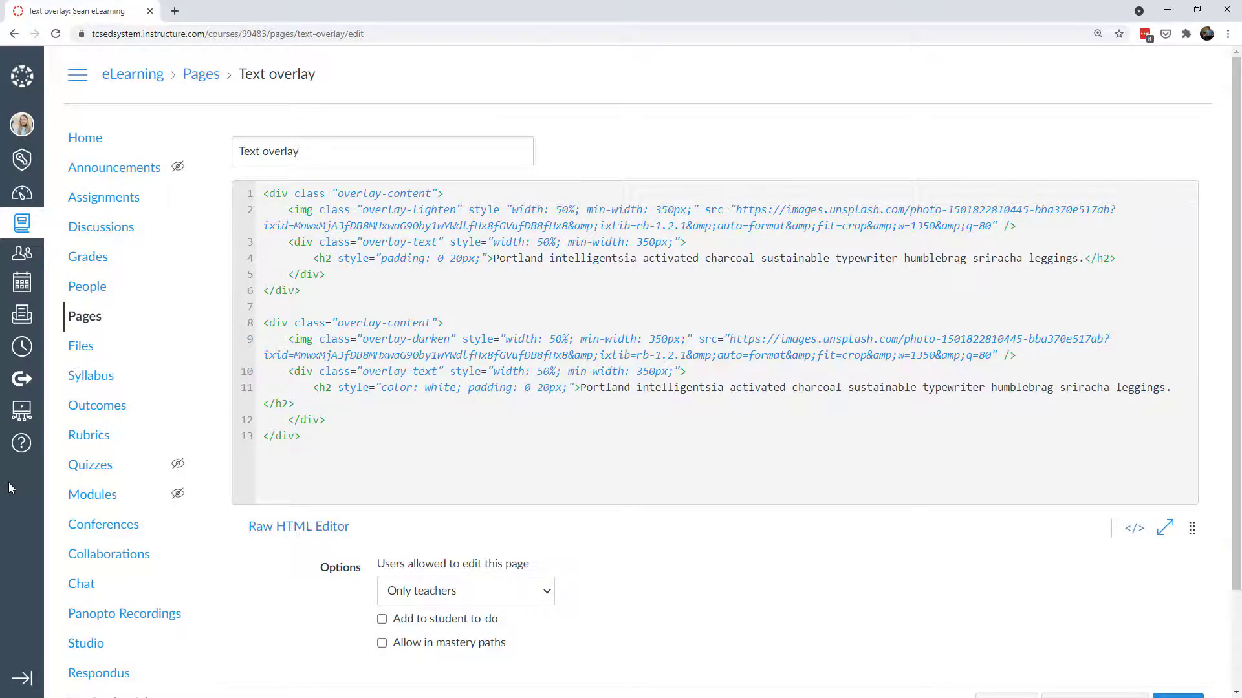
Add a <p>&nbsp;</p> paragraph below the second block and save the page to compare the text on both images.
left_click(337, 443)
key("Return")
type("<p>&nbsp;</p>")
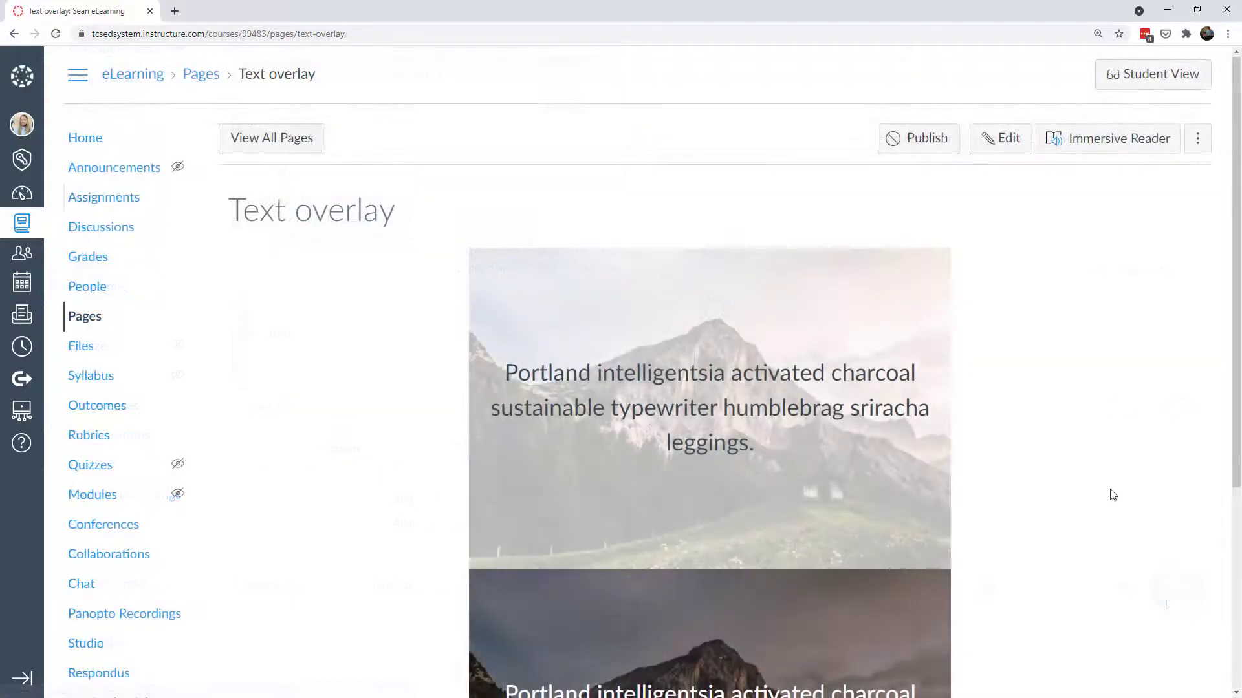
scroll(1113, 495, "down", 4)
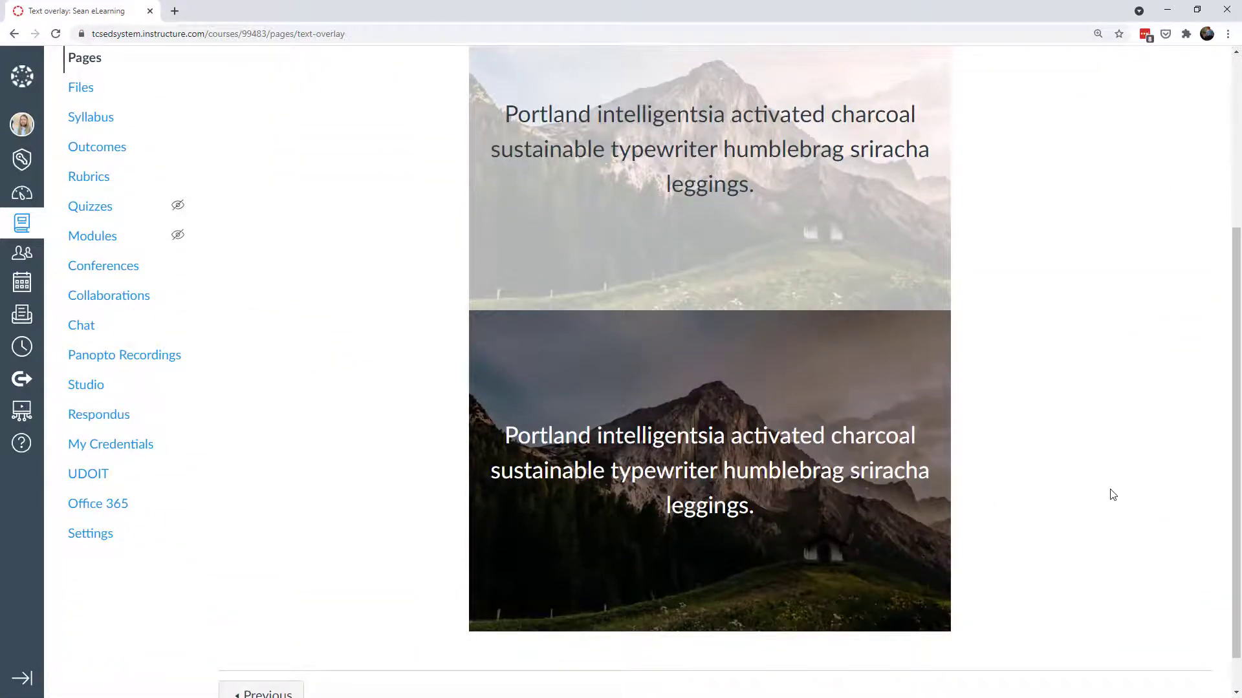
scroll(1029, 421, "up", 1)
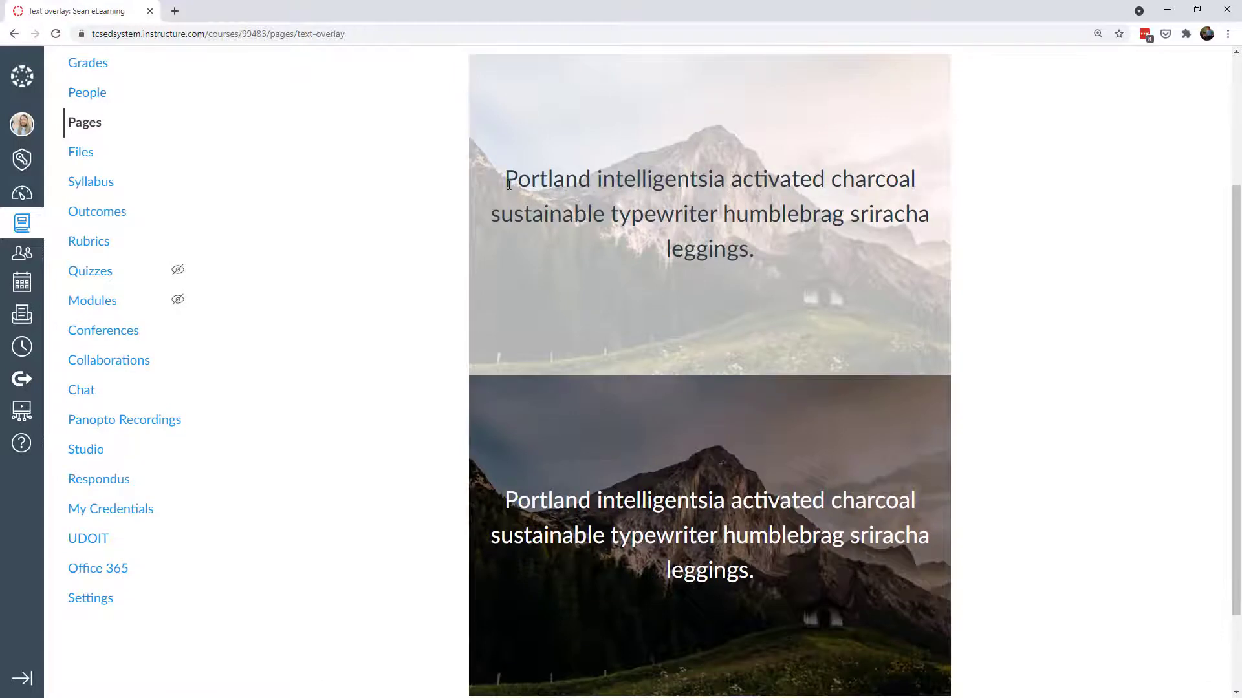
left_click_drag(505, 183, 768, 252)
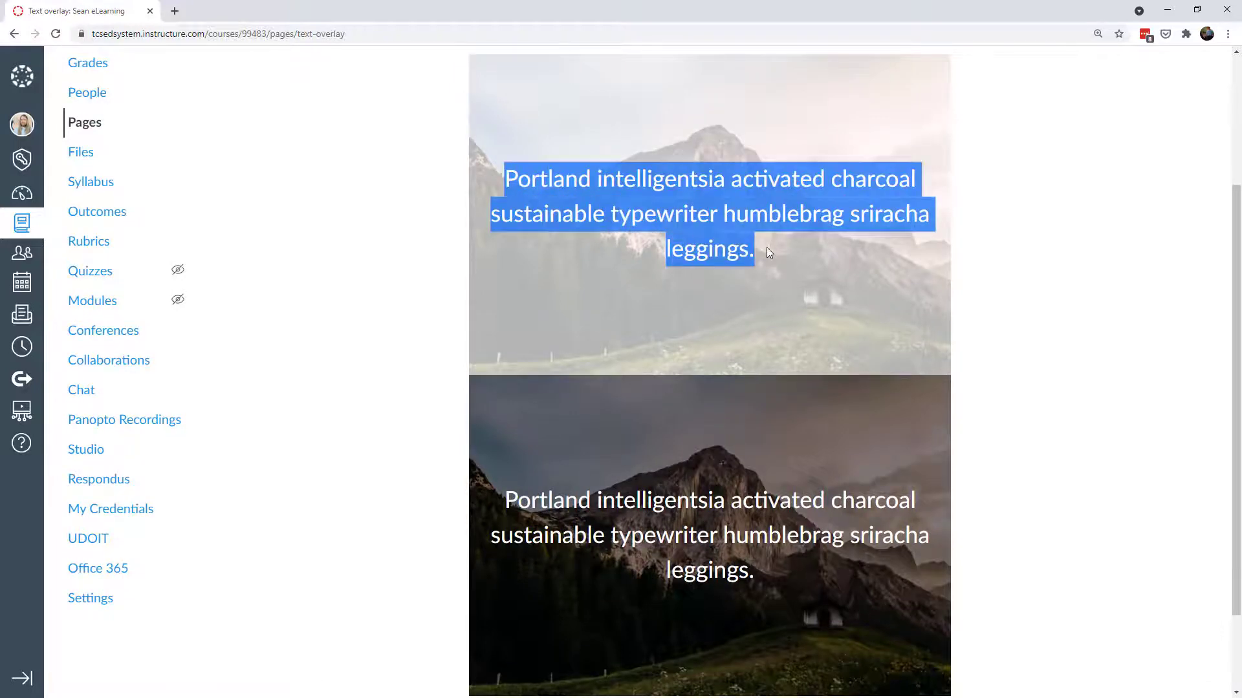
Examine the heading text over the lightened and darkened images, and shrink the browser window to phone width.
left_click(665, 410)
left_click_drag(514, 498, 756, 574)
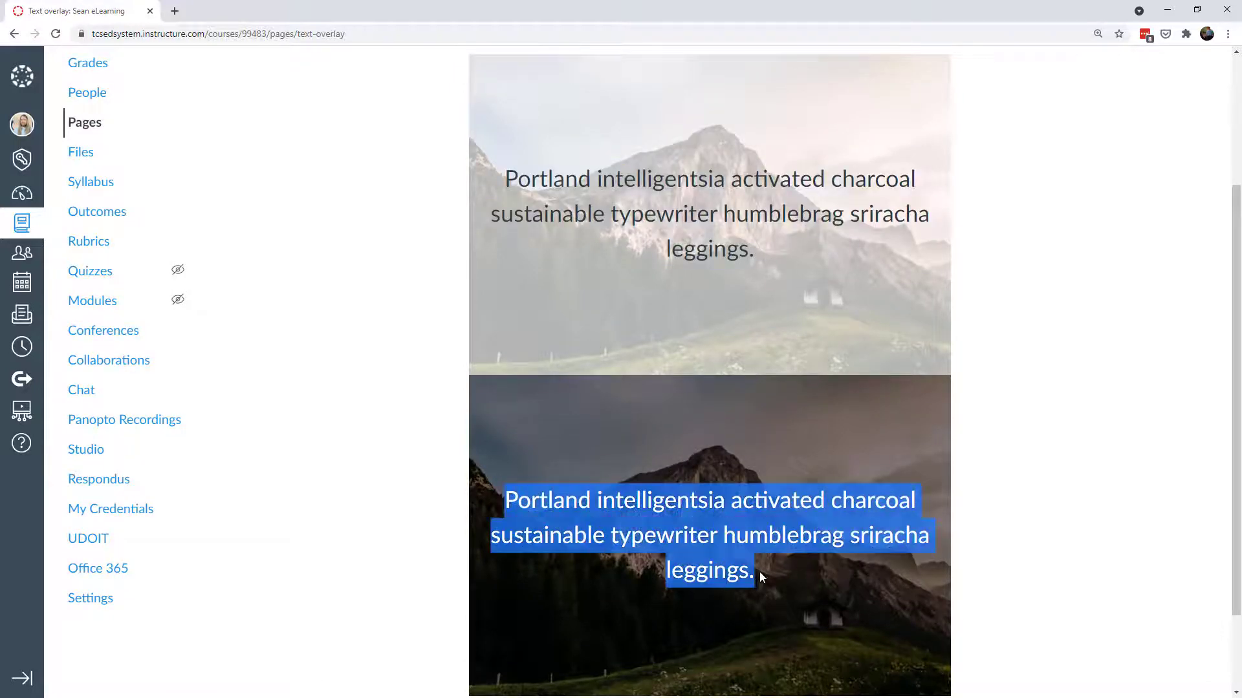
left_click(768, 576)
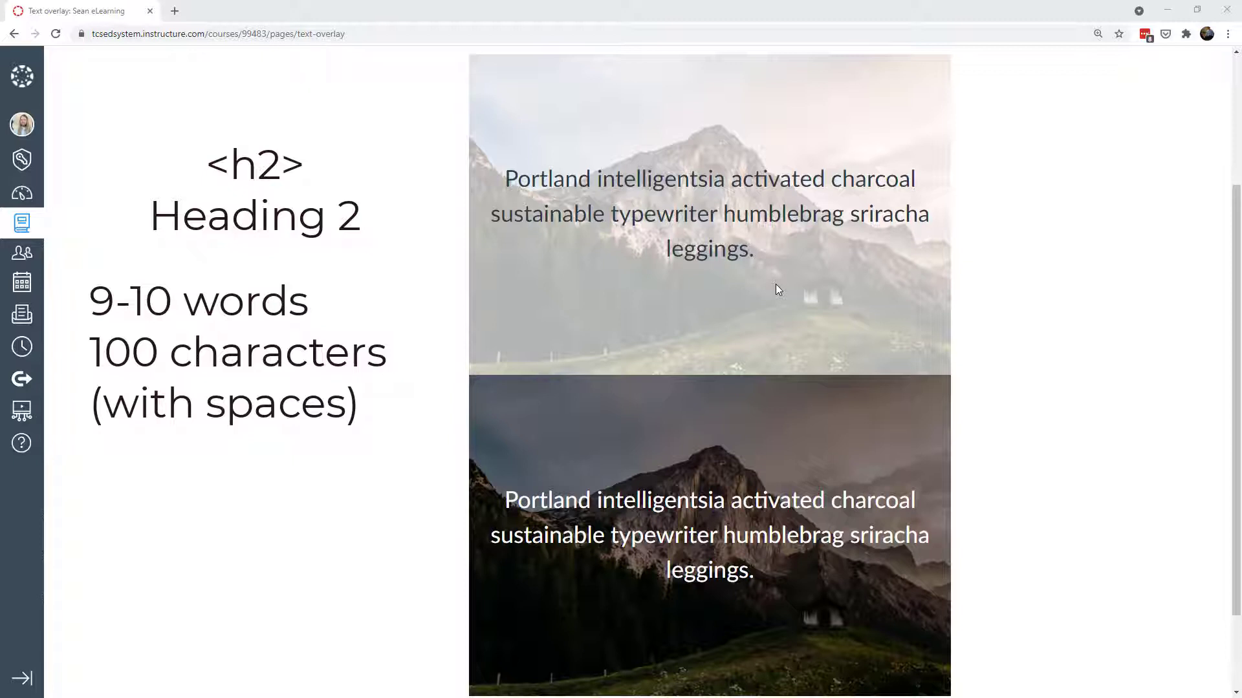
double_click(762, 11)
left_click_drag(758, 62, 638, 61)
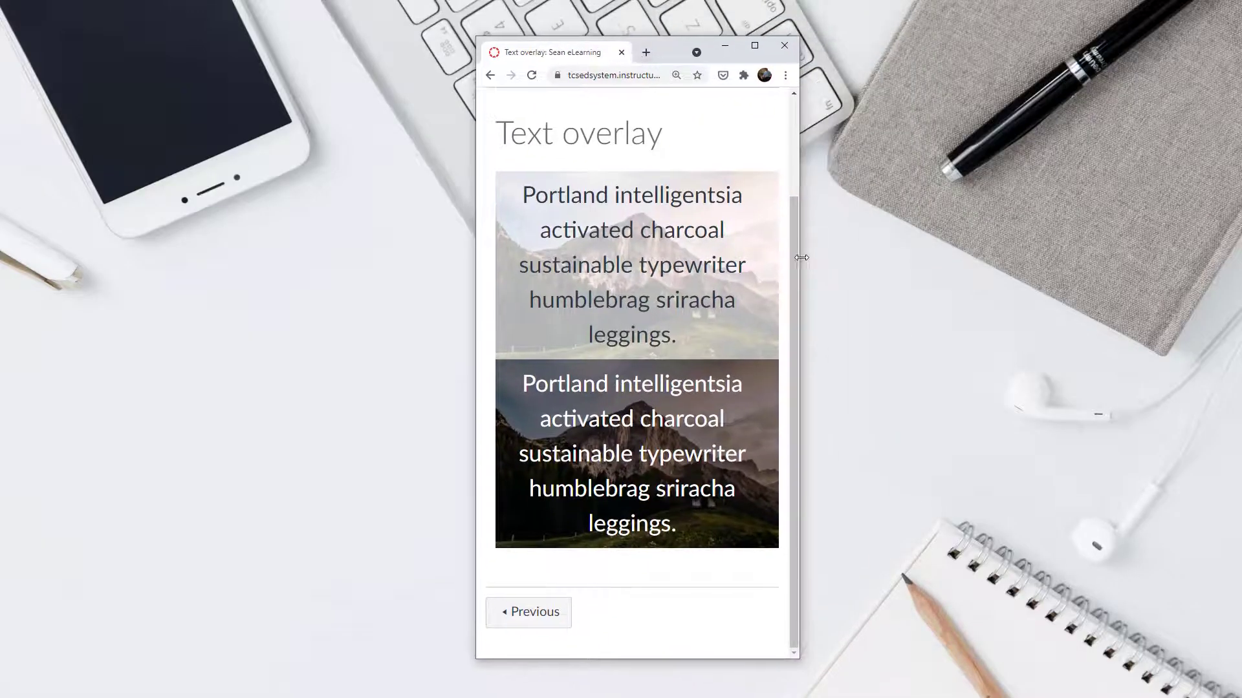
Widen the browser window and narrow it back to phone width to check how the headings wrap over the images.
left_click_drag(800, 258, 1174, 258)
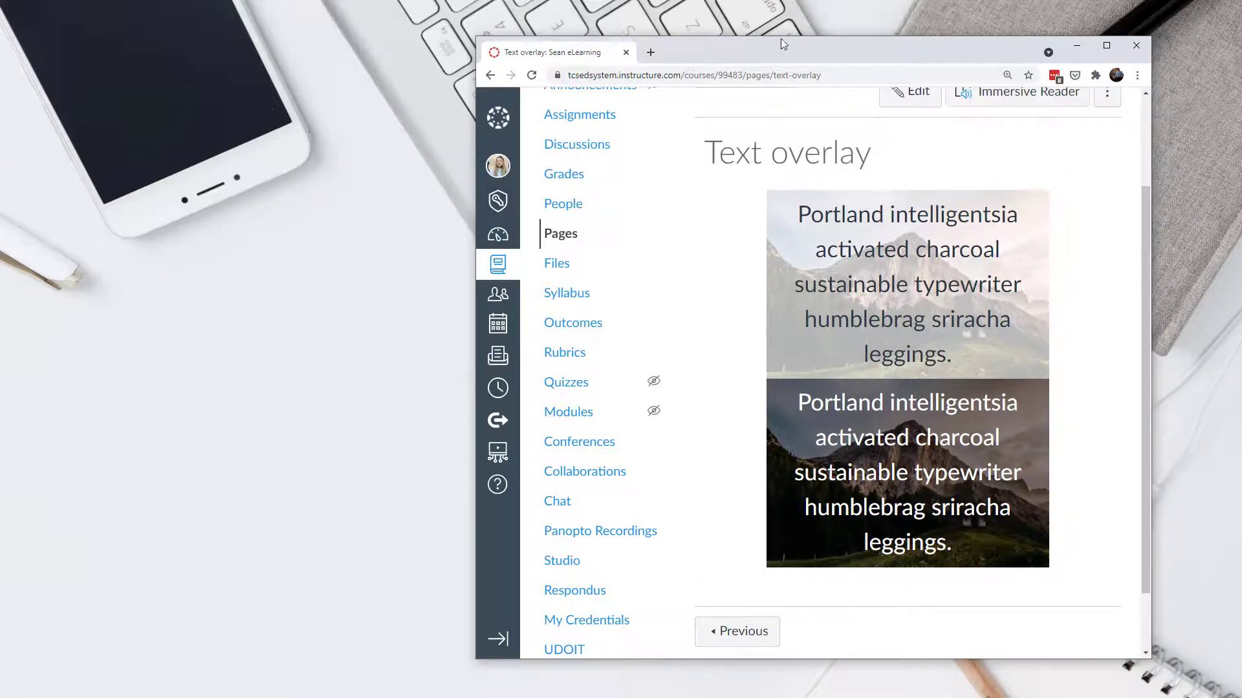
left_click_drag(730, 58, 368, 49)
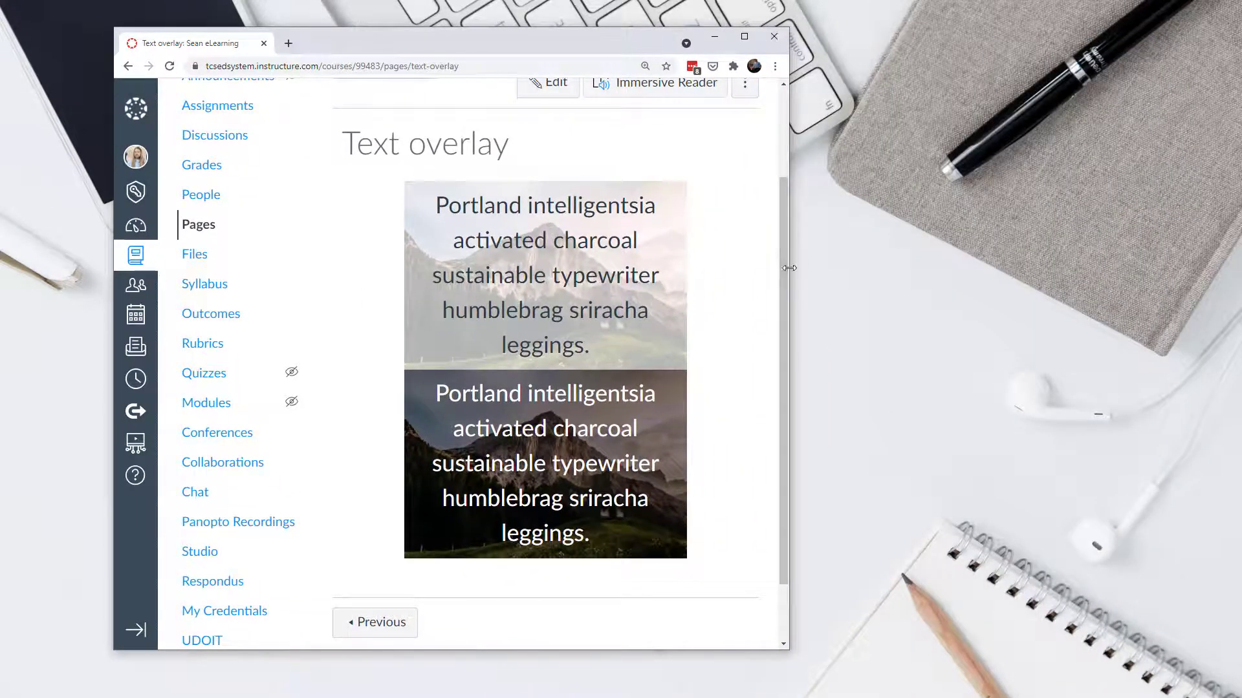
left_click_drag(789, 265, 1013, 295)
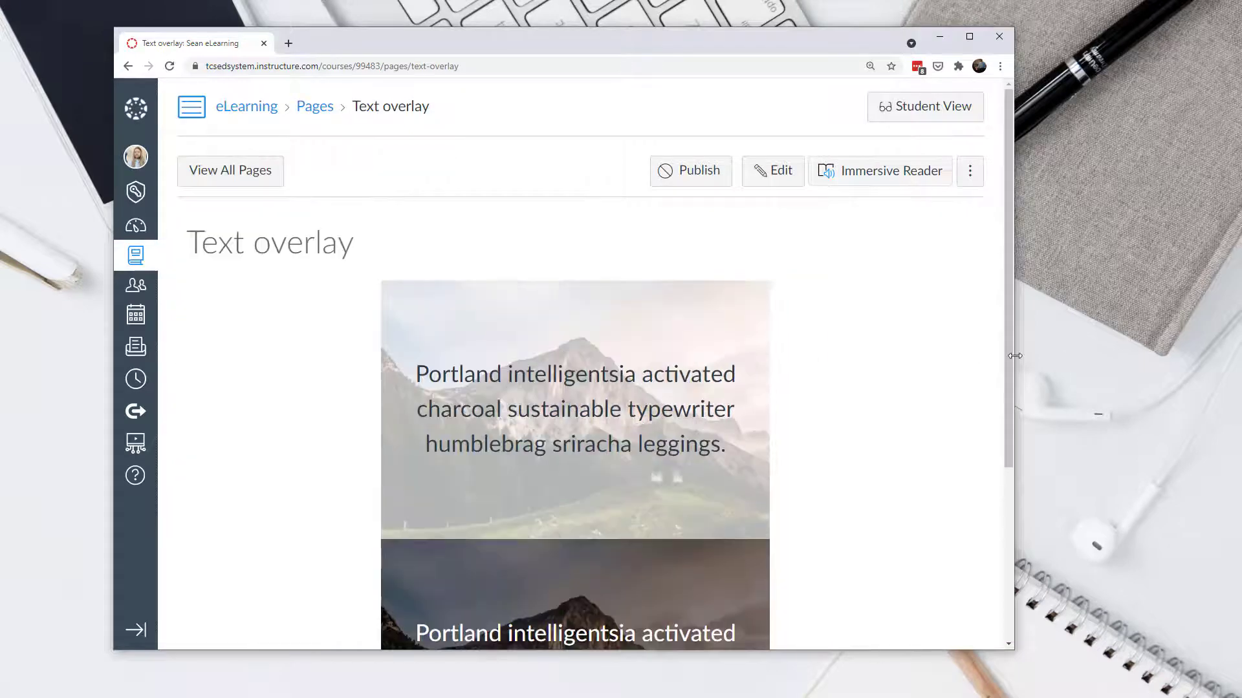
left_click_drag(1015, 356, 794, 366)
left_click_drag(732, 361, 437, 361)
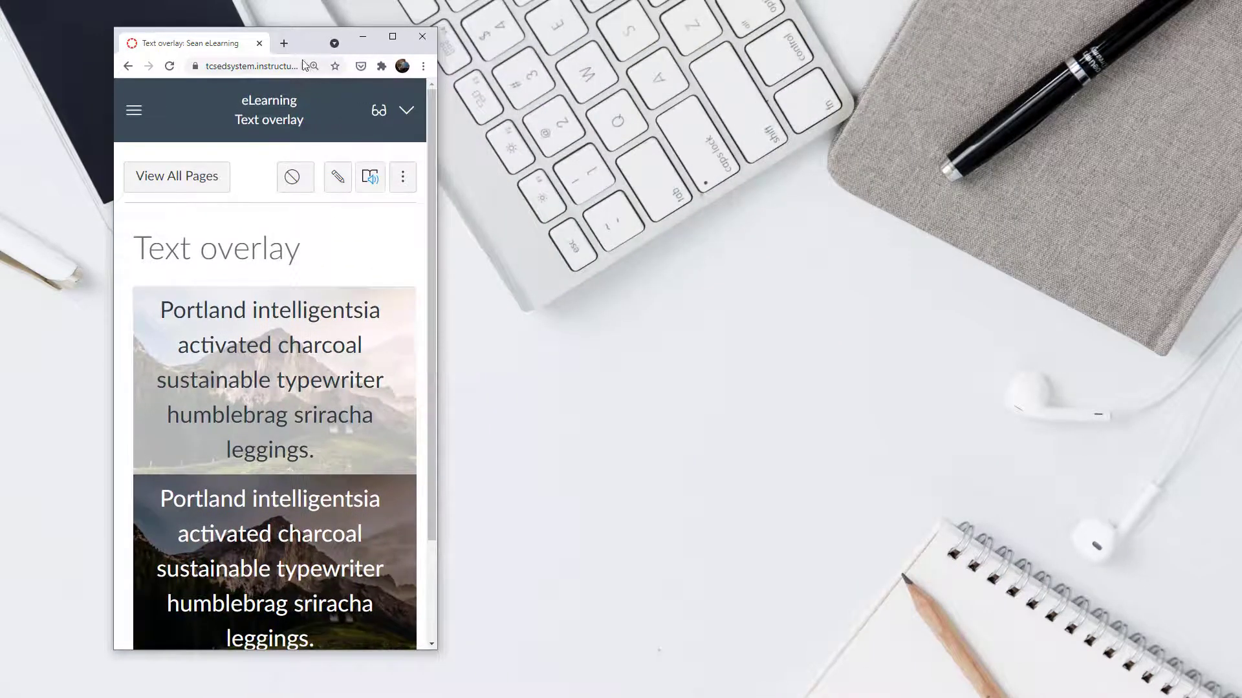
left_click_drag(306, 44, 490, 17)
scroll(535, 309, "down", 1)
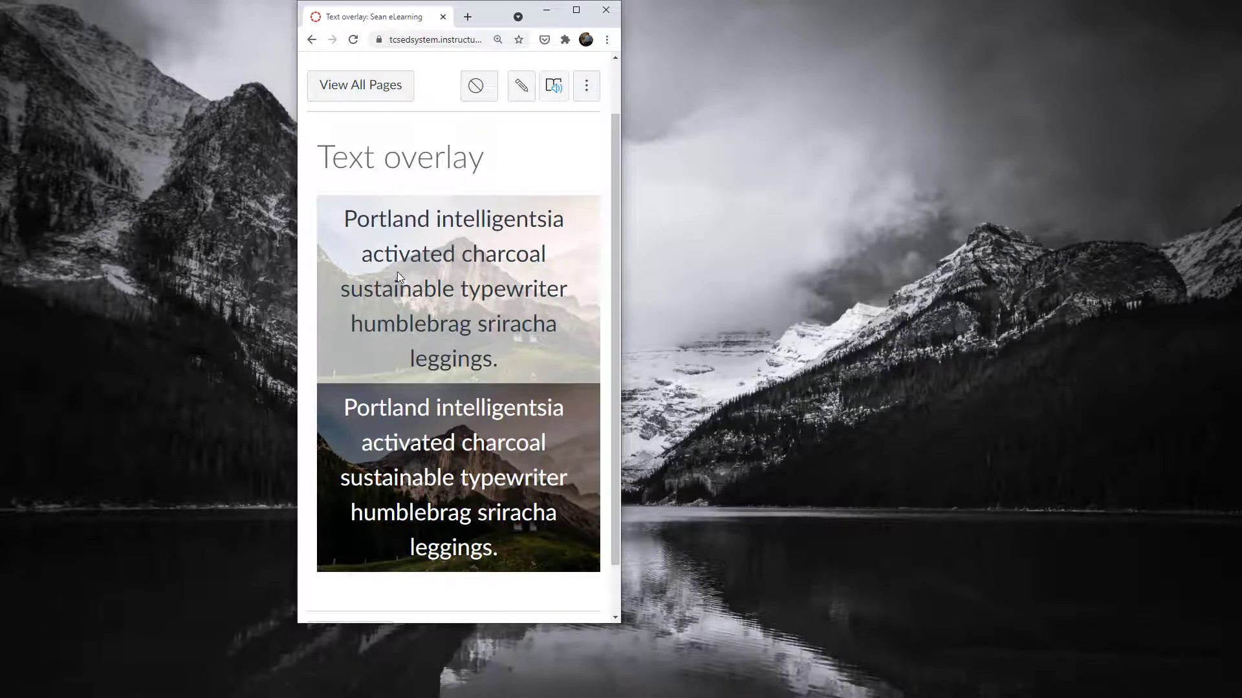
Widen the browser window in stages up to full screen to check how both images and their text scale.
left_click_drag(621, 300, 1087, 299)
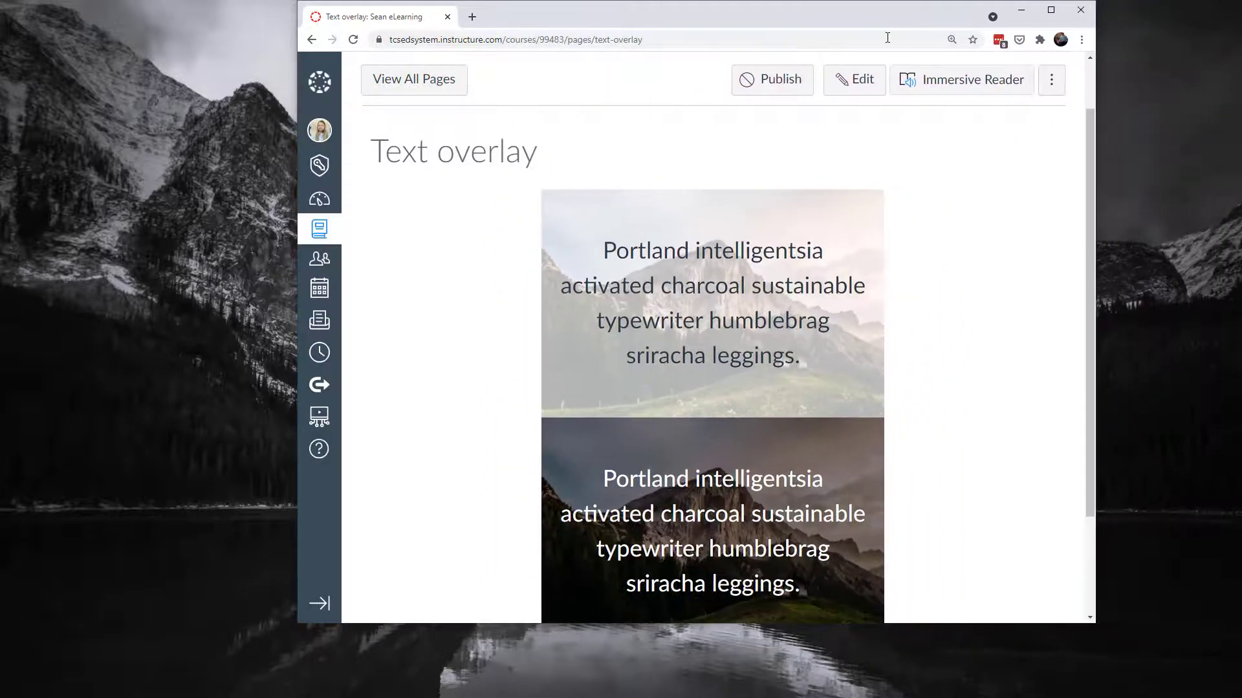
left_click_drag(865, 15, 631, 38)
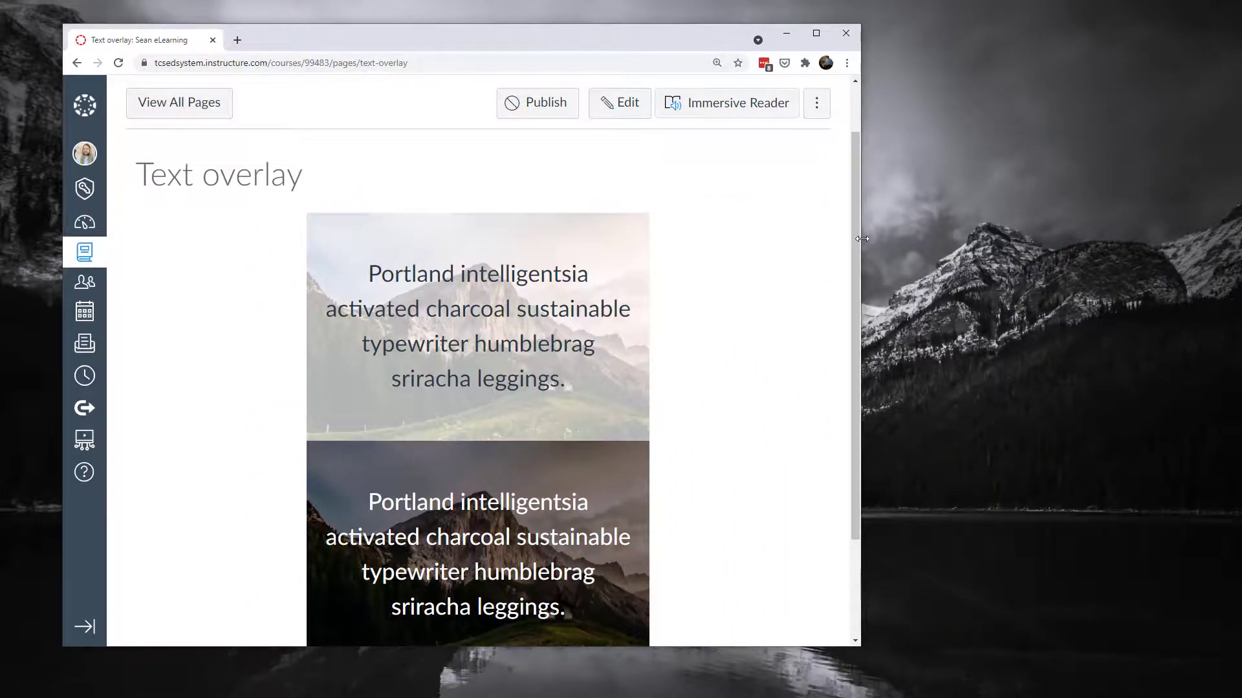
left_click_drag(868, 233, 1176, 239)
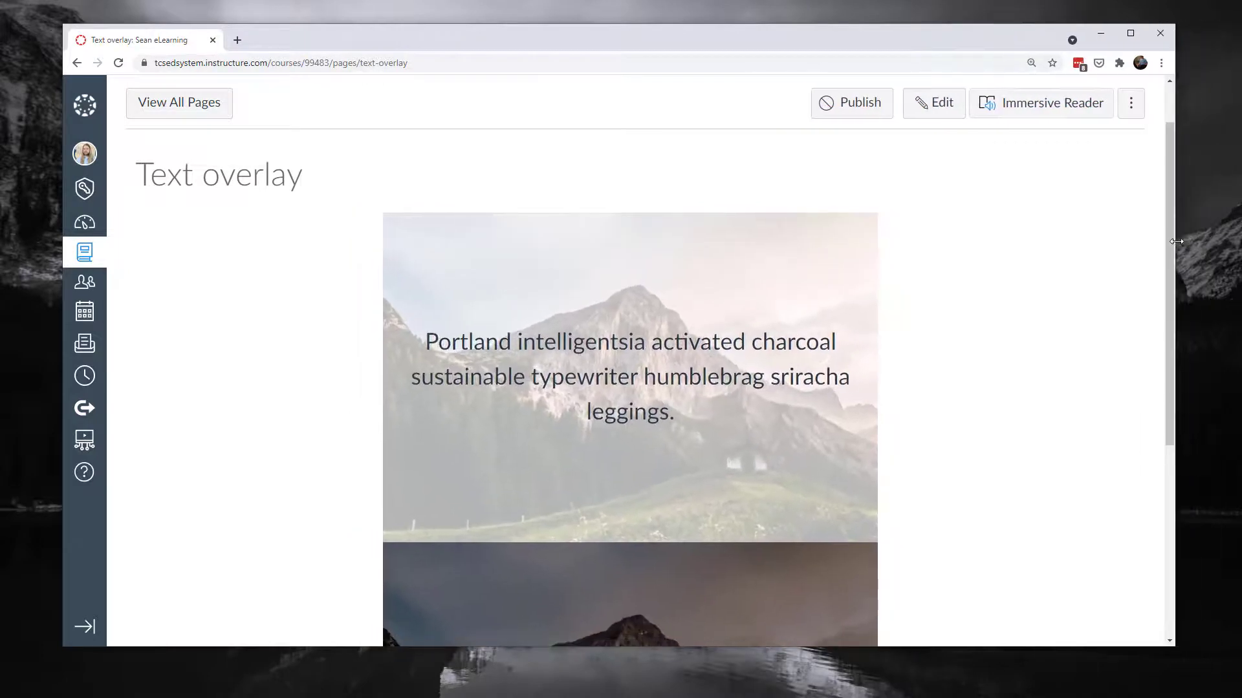
left_click(1130, 33)
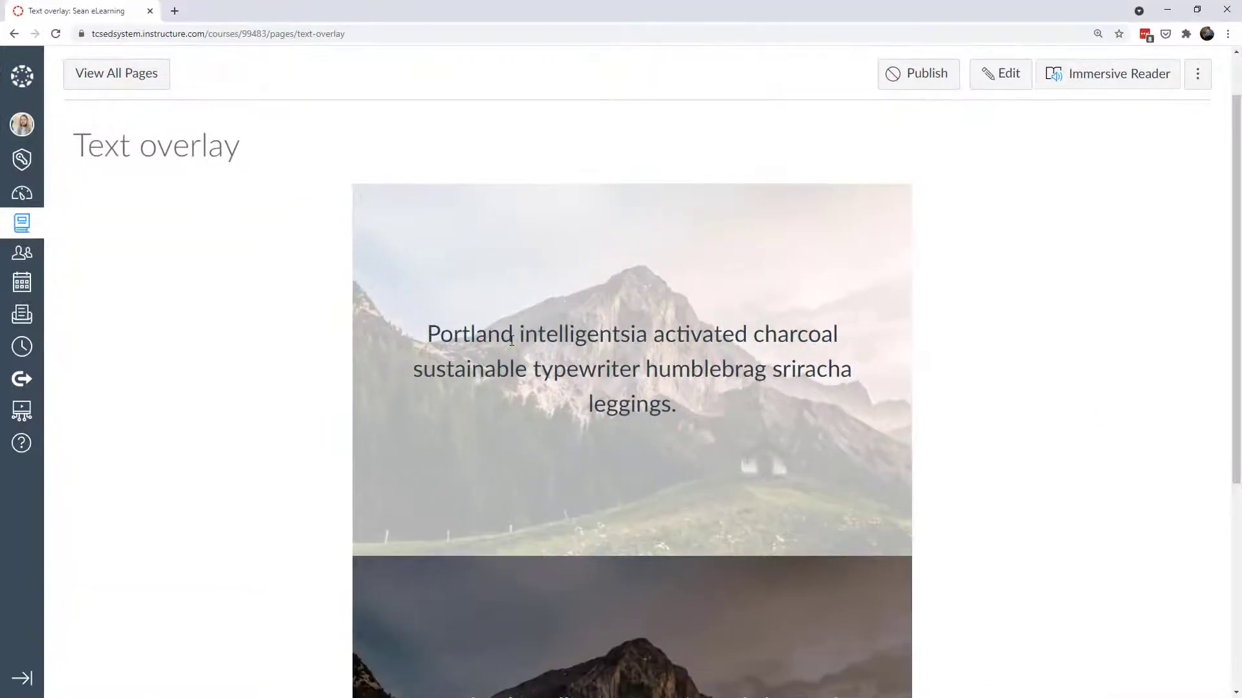
Compare the lightened image's heading at full-screen and phone widths, and return the browser to full screen.
left_click_drag(428, 334, 709, 414)
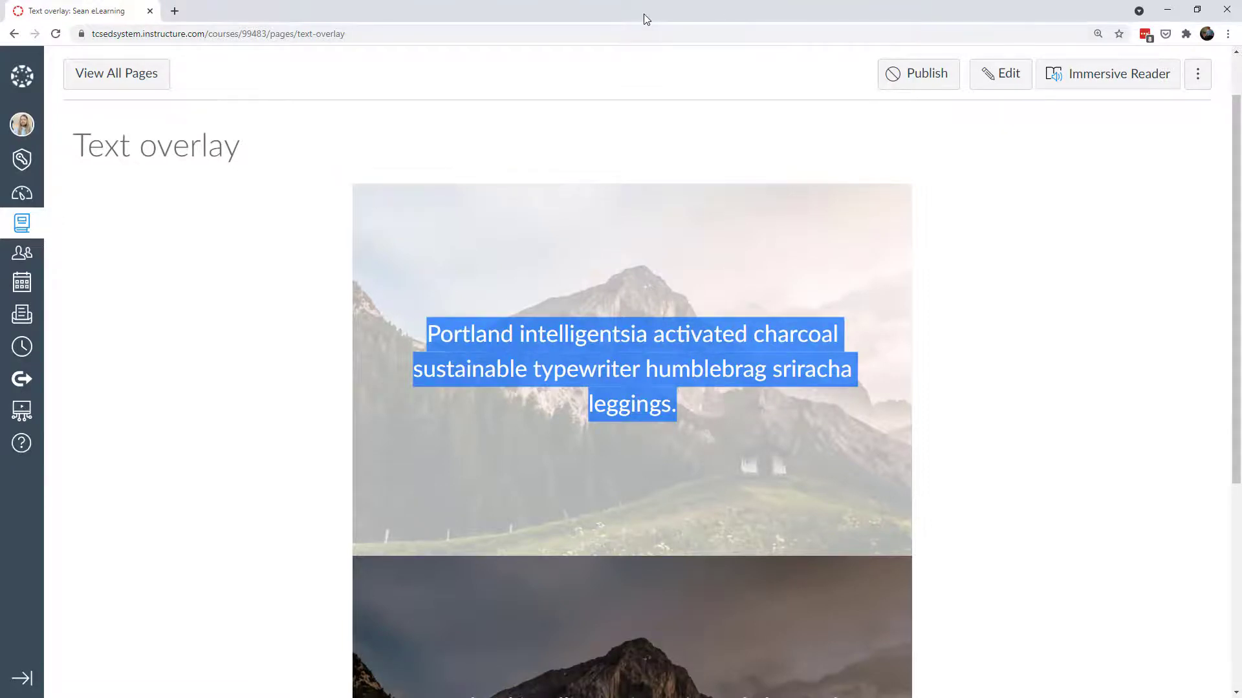
left_click_drag(646, 20, 592, 28)
left_click(1109, 320)
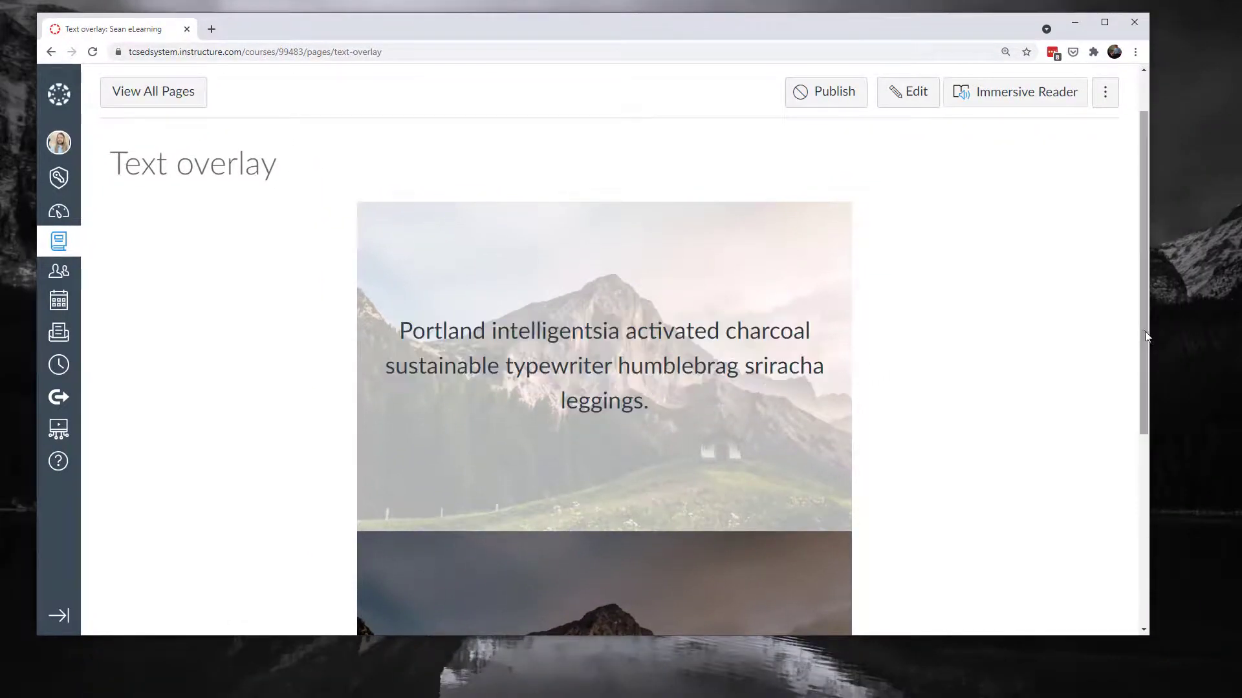
left_click_drag(1150, 337, 356, 367)
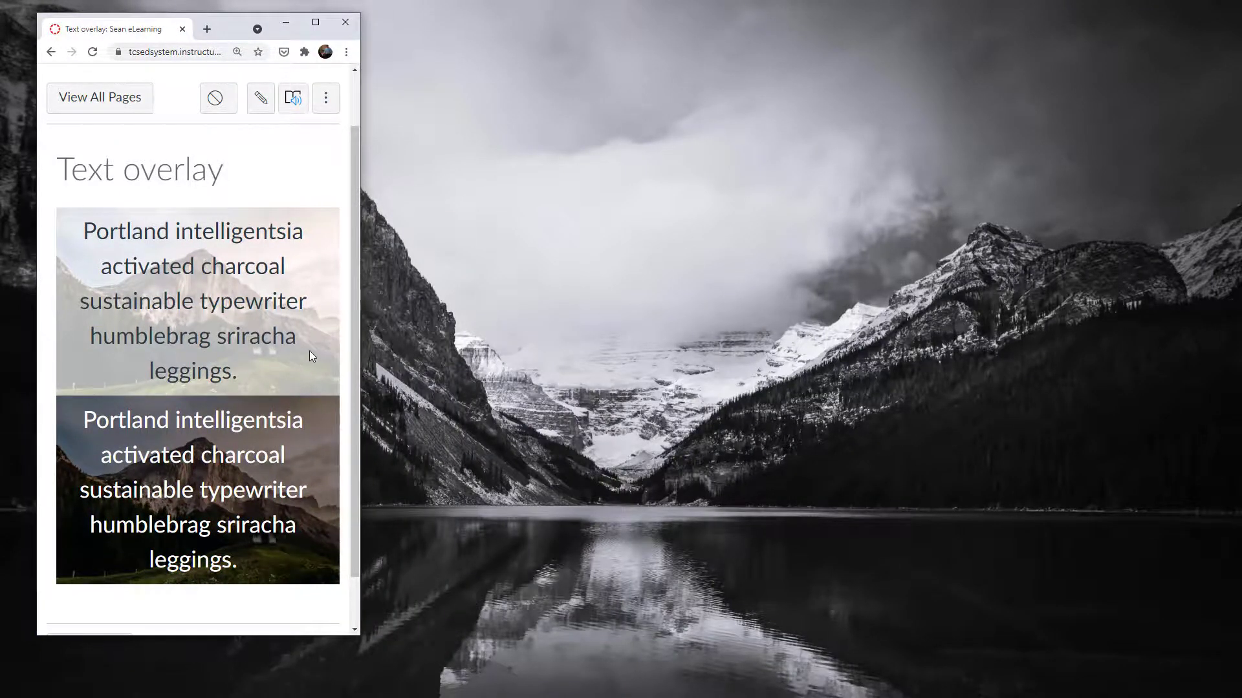
left_click_drag(359, 353, 1010, 353)
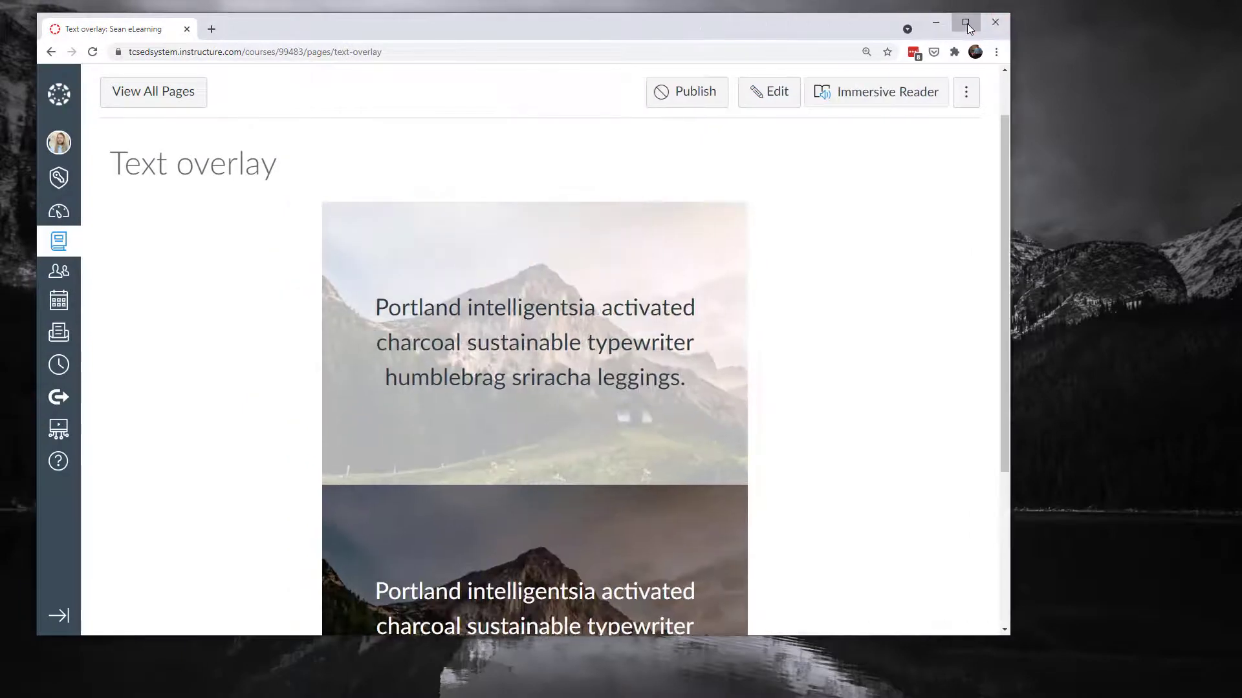
left_click(967, 23)
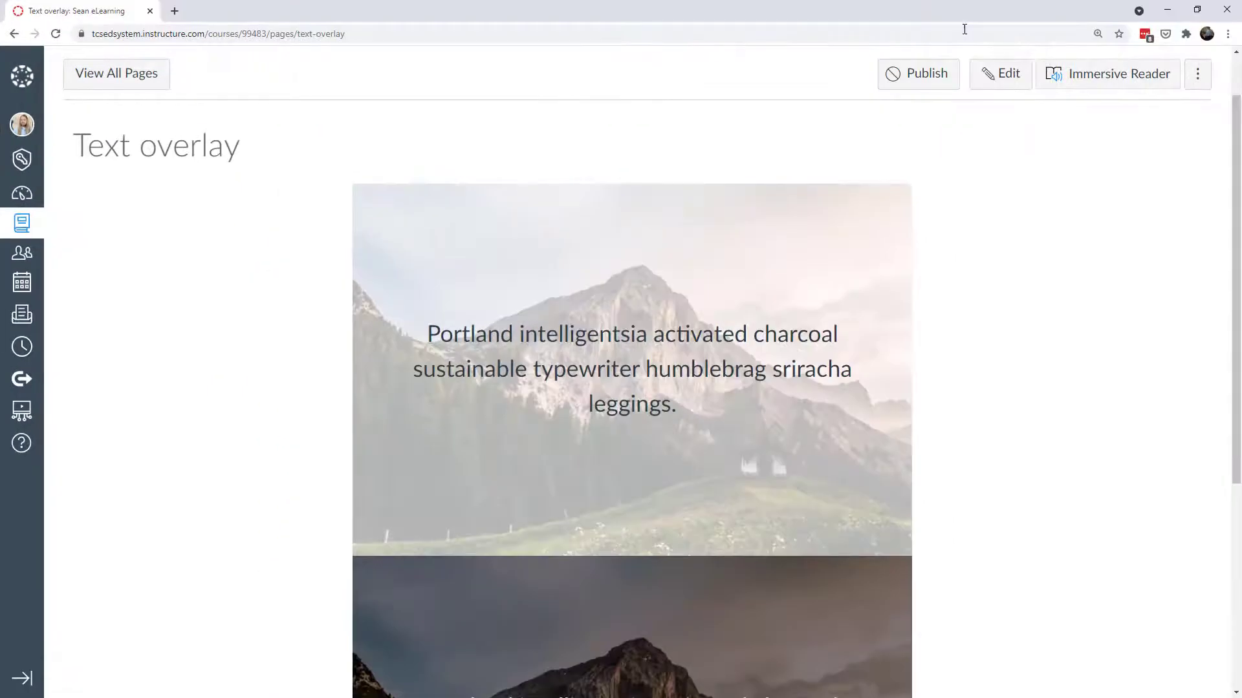
Open the page for editing and insert a copy of the <p>&nbsp;</p> line between the two overlay-content blocks.
left_click(1011, 89)
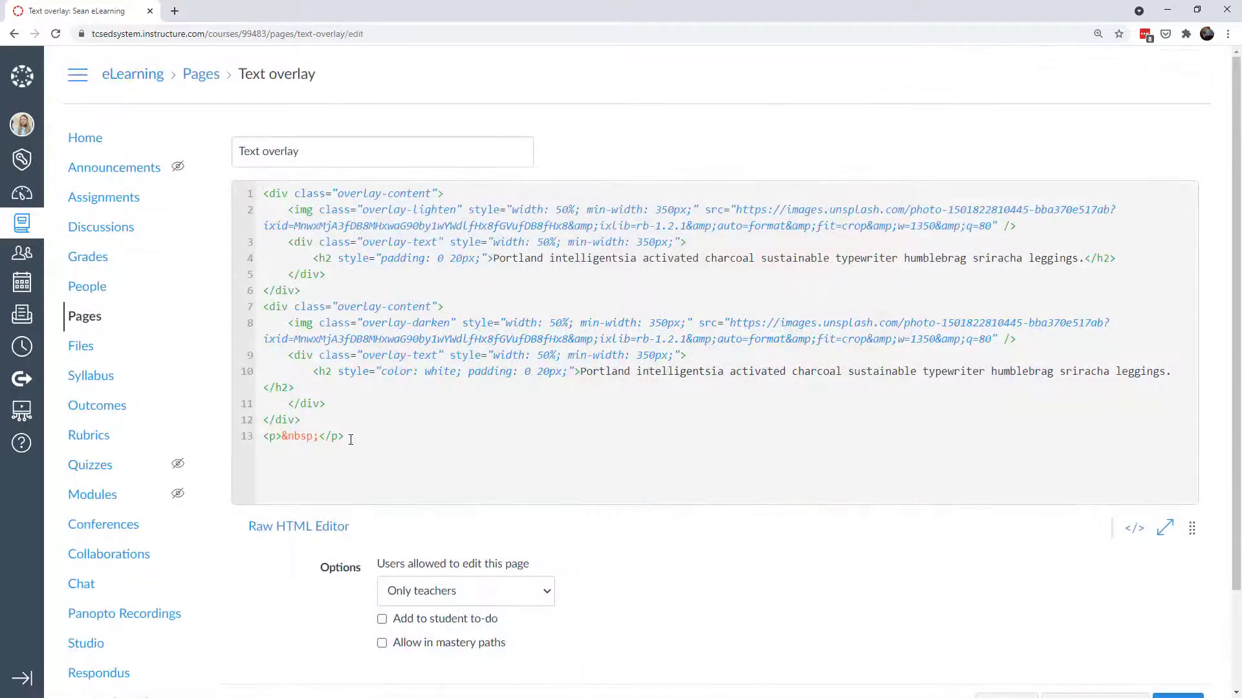
left_click_drag(350, 440, 262, 439)
key("ctrl+c")
left_click(335, 294)
key("Return")
key("ctrl+v")
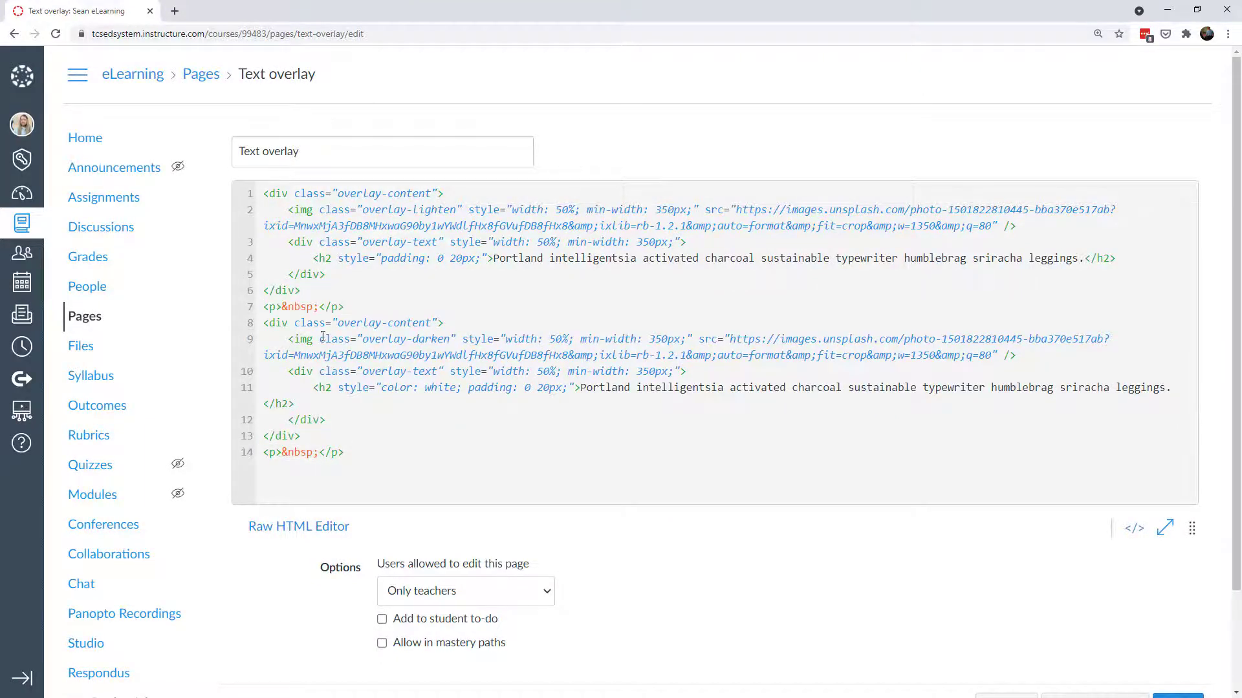
Duplicate the entire HTML with both overlay blocks and spacer paragraphs below the original, separated by a blank line.
left_click_drag(344, 452, 231, 194)
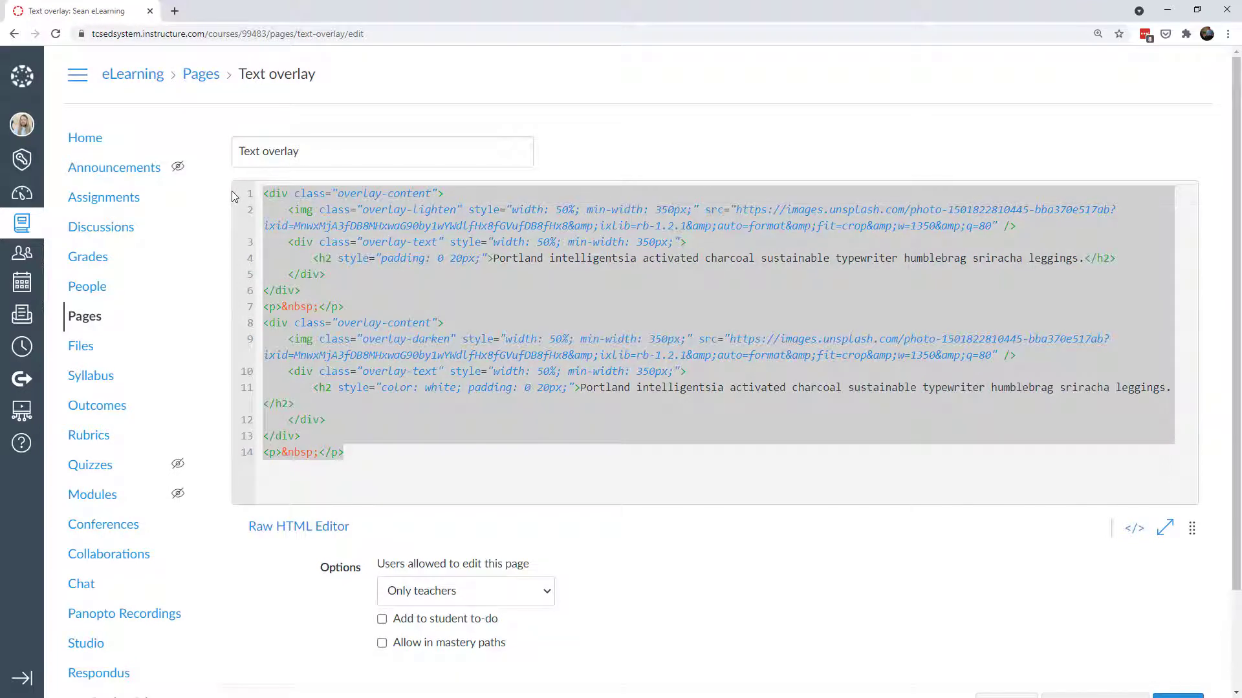
key("ctrl+c")
left_click(373, 456)
key("Return")
key("Return")
key("ctrl+v")
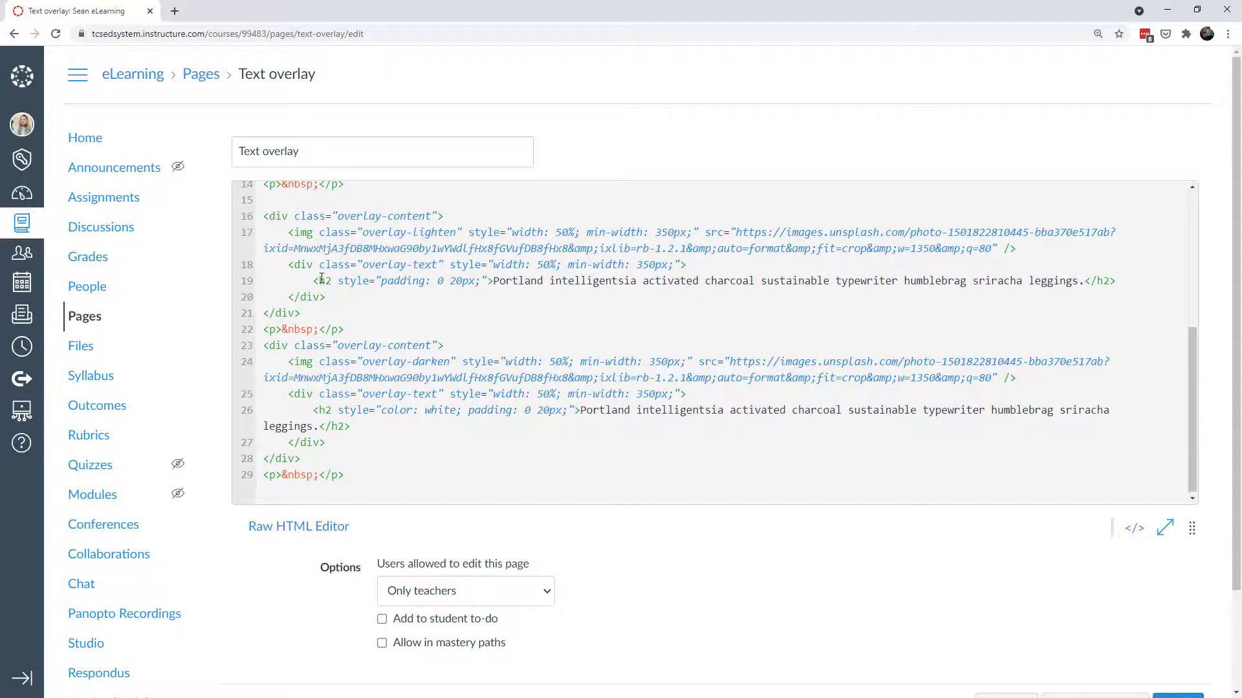
In the copied overlay-lighten block, change the h2 tags to p and replace the text with the longer passage ending "banjo blog deep.".
left_click_drag(322, 280, 328, 280)
type("p")
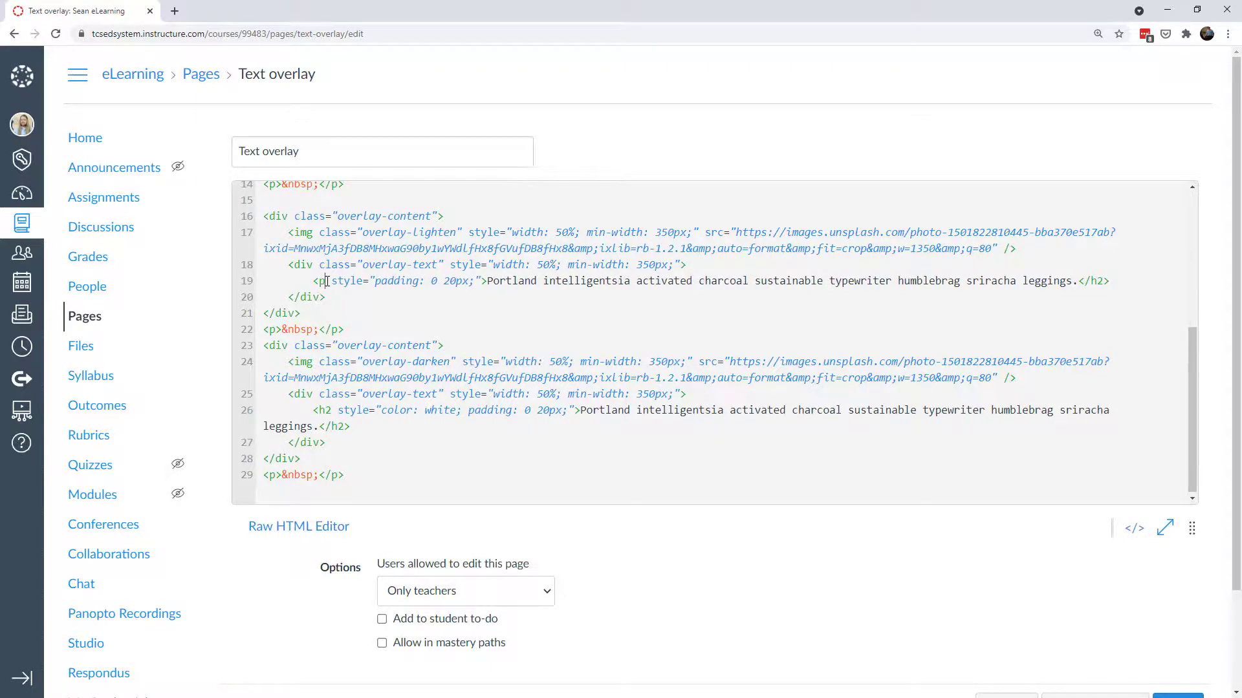
double_click(1095, 281)
type("p")
left_click_drag(1078, 281, 488, 281)
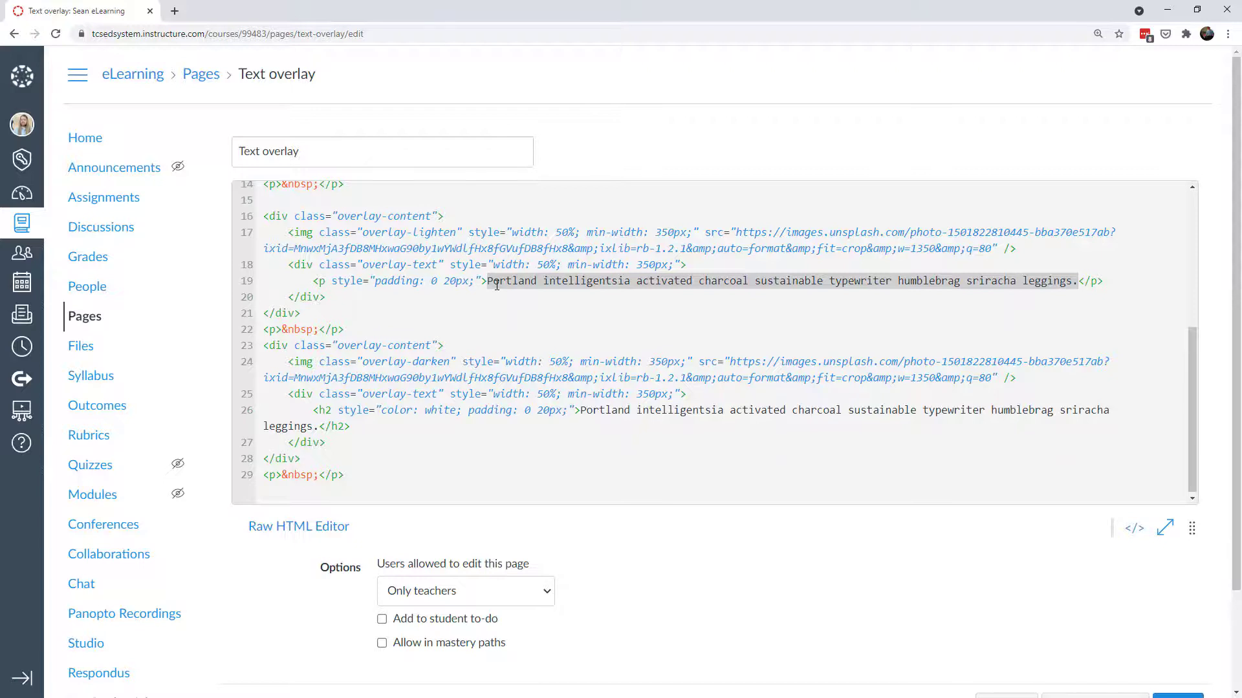
key("ctrl+v")
left_click_drag(487, 281, 780, 313)
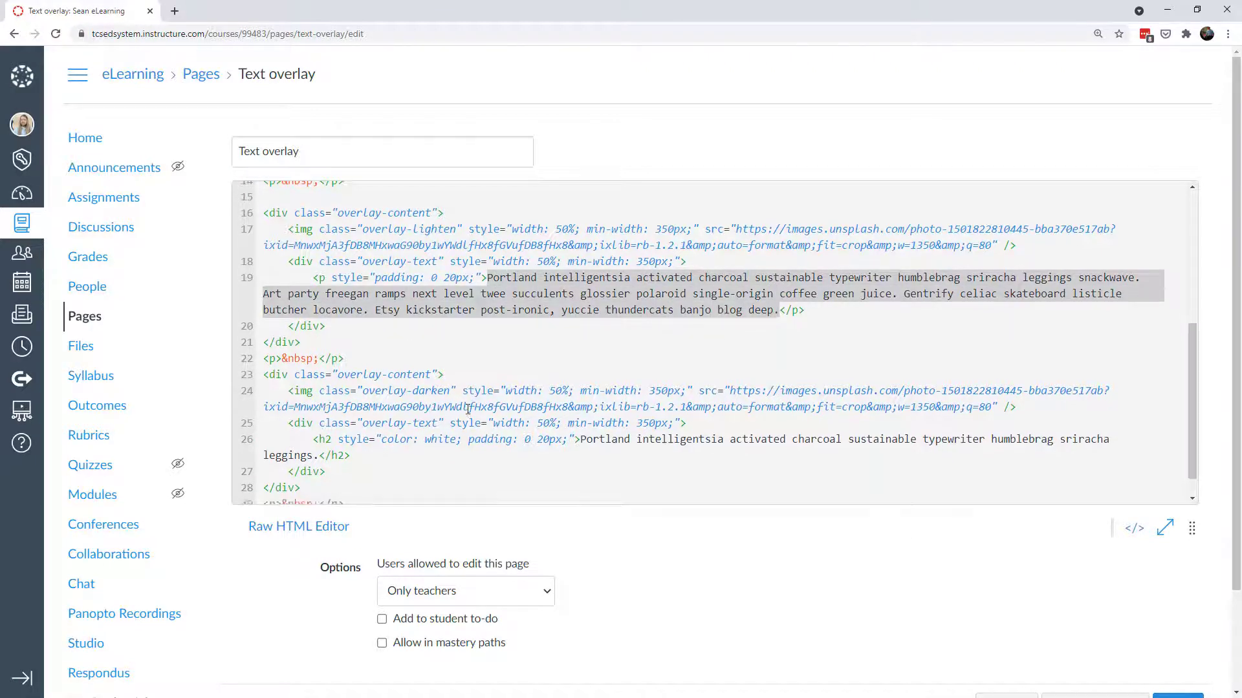
In the copied overlay-darken block, shorten the h2 heading to "Portland intelligentsia" and start a new line below it.
scroll(647, 394, "down", 1)
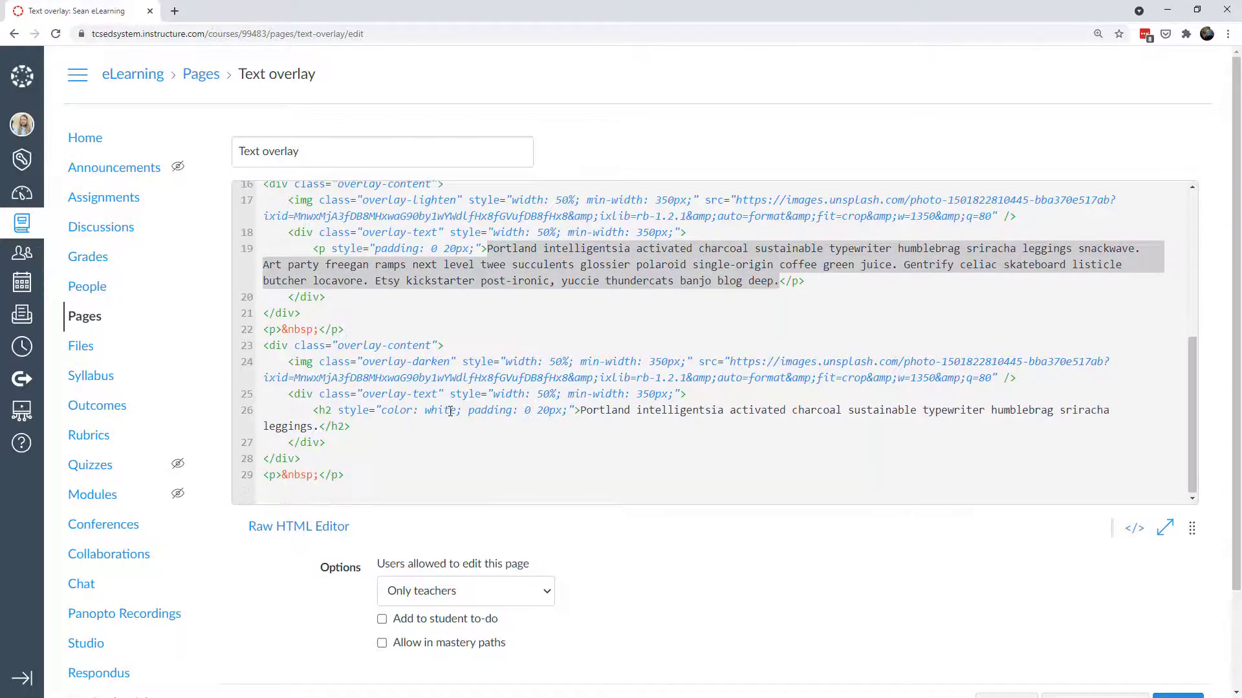
left_click(728, 411)
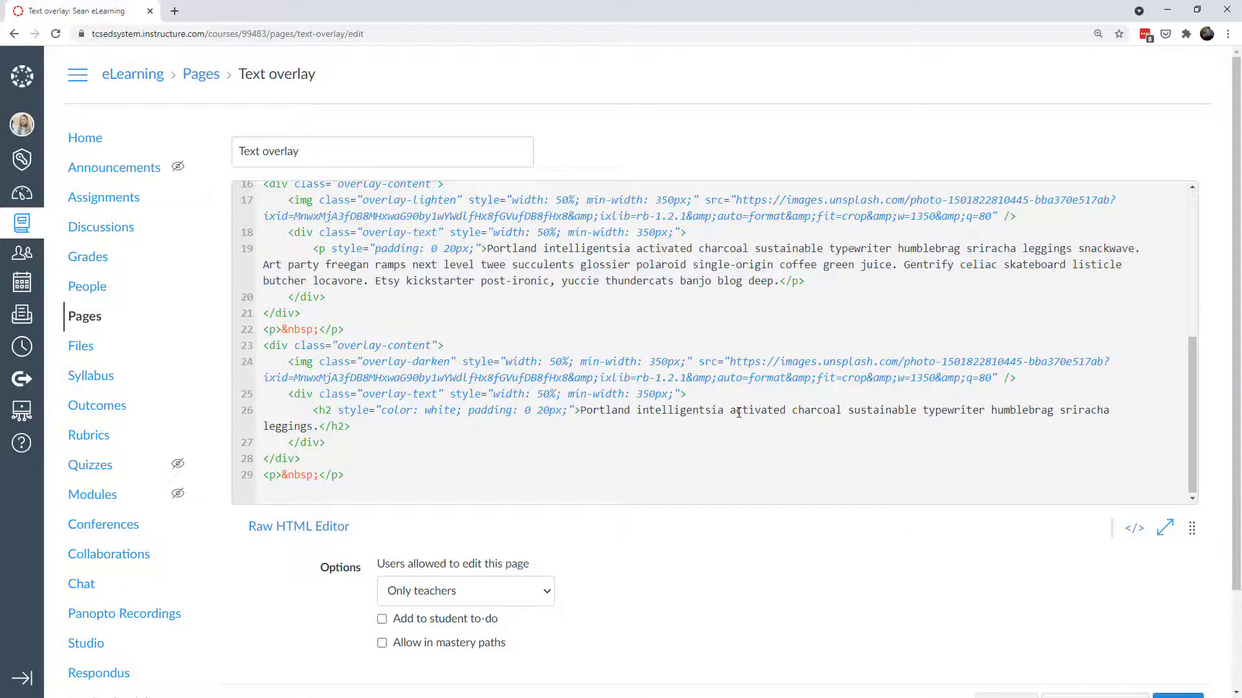
type("</h2>")
key("shift+End")
key("Delete")
key("Return")
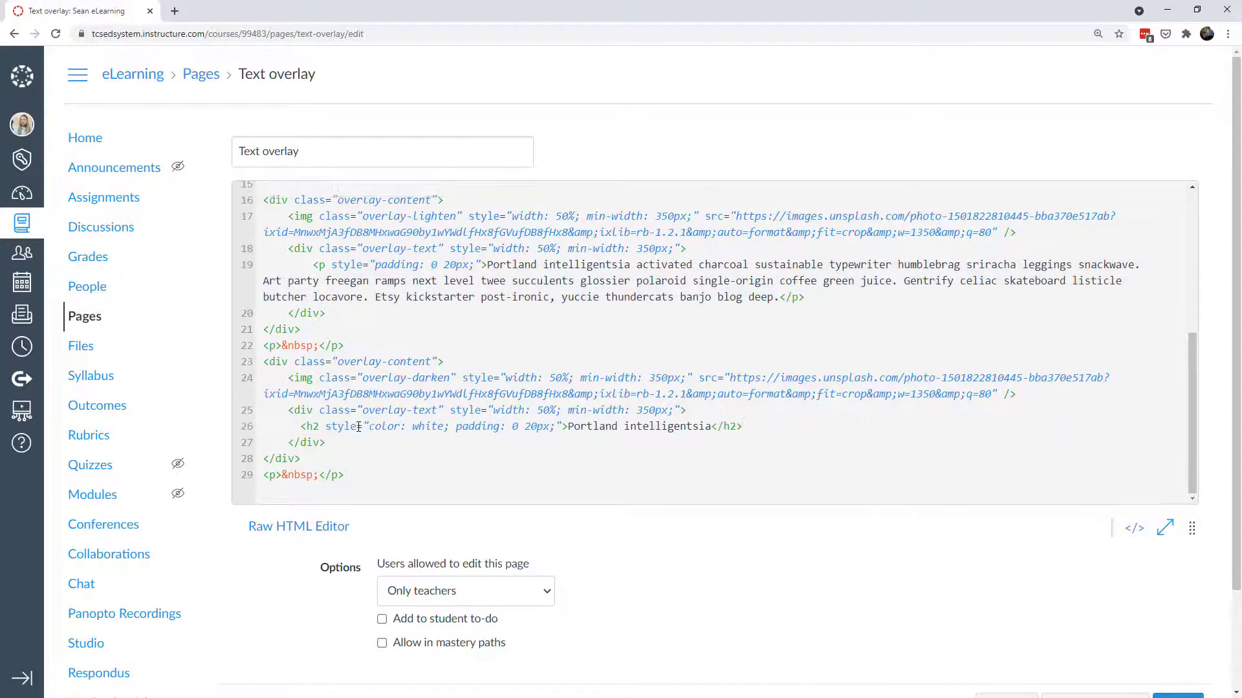
Add a p element below that heading with the longer passage, starting at "Sustainable activated charcoal" and ending "banjo blog deep.".
type("<p>")
type("Portland intelligentsia activated charcoal sustainable typewriter humblebrag sriracha leggings snackwave. Art party freegan ramps next level twee succulents glossier polaroid single-origin coffee green juice. Gentrify celiac skateboard listicle butcher locavore. Etsy kickstarter post-ironic, yuccie thundercats banjo blog deep.")
type("</p>")
type("Sustainable")
Copy the h2's style "color: white; padding: 0 20px;" into the new p tag in the copied overlay-darken block.
mouse_move(319, 443)
left_mouse_down()
mouse_move(587, 442)
mouse_move(518, 427)
mouse_move(318, 428)
left_mouse_up()
key("BackSpace")
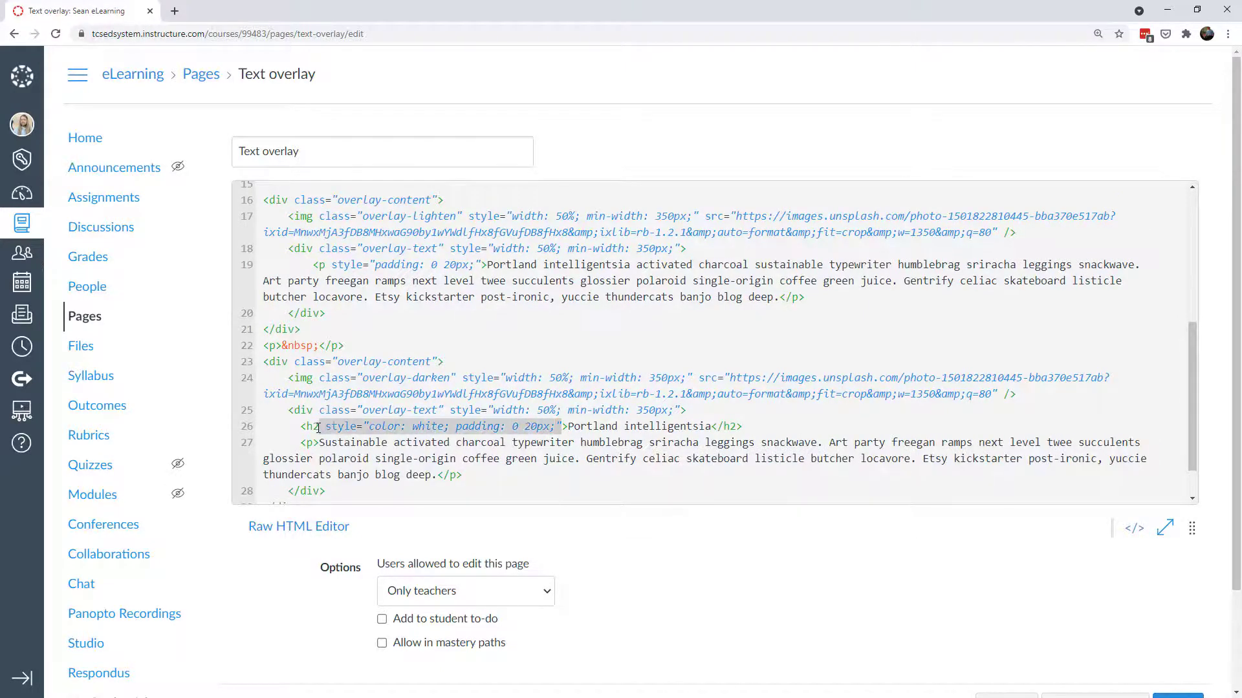
key("ctrl+c")
left_click(313, 442)
key("ctrl+v")
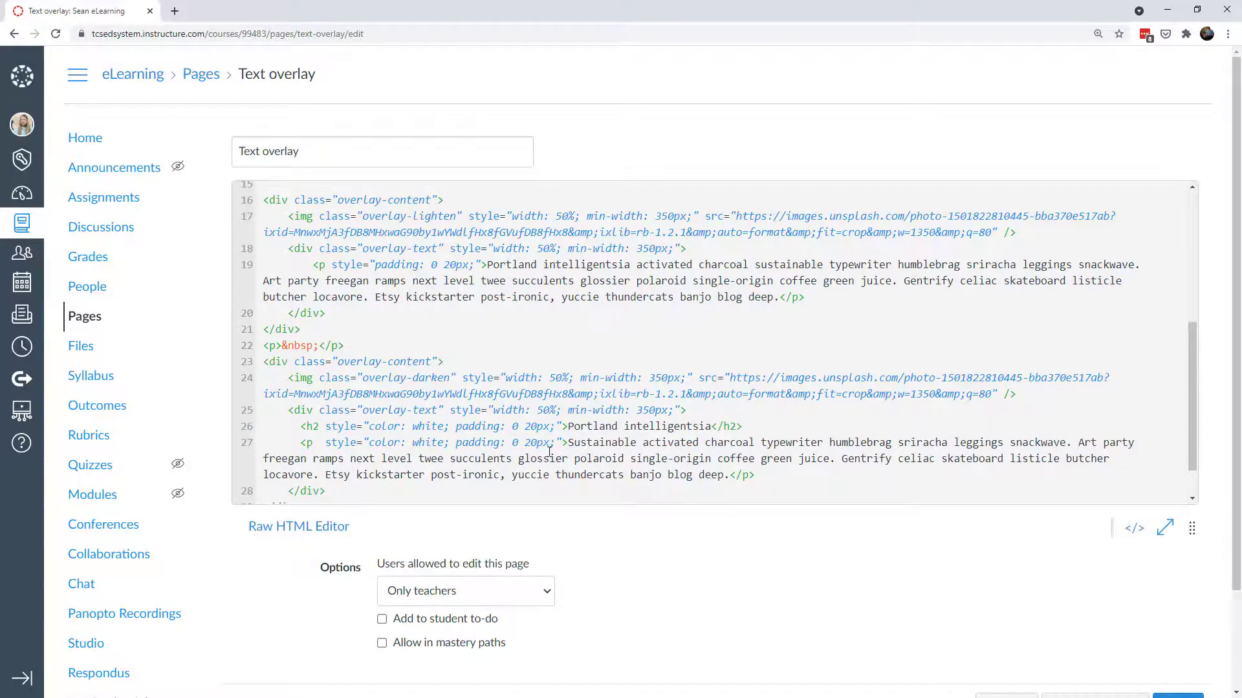
Save the page and review the paragraph text on the new lightened and darkened images.
scroll(1029, 608, "down", 3)
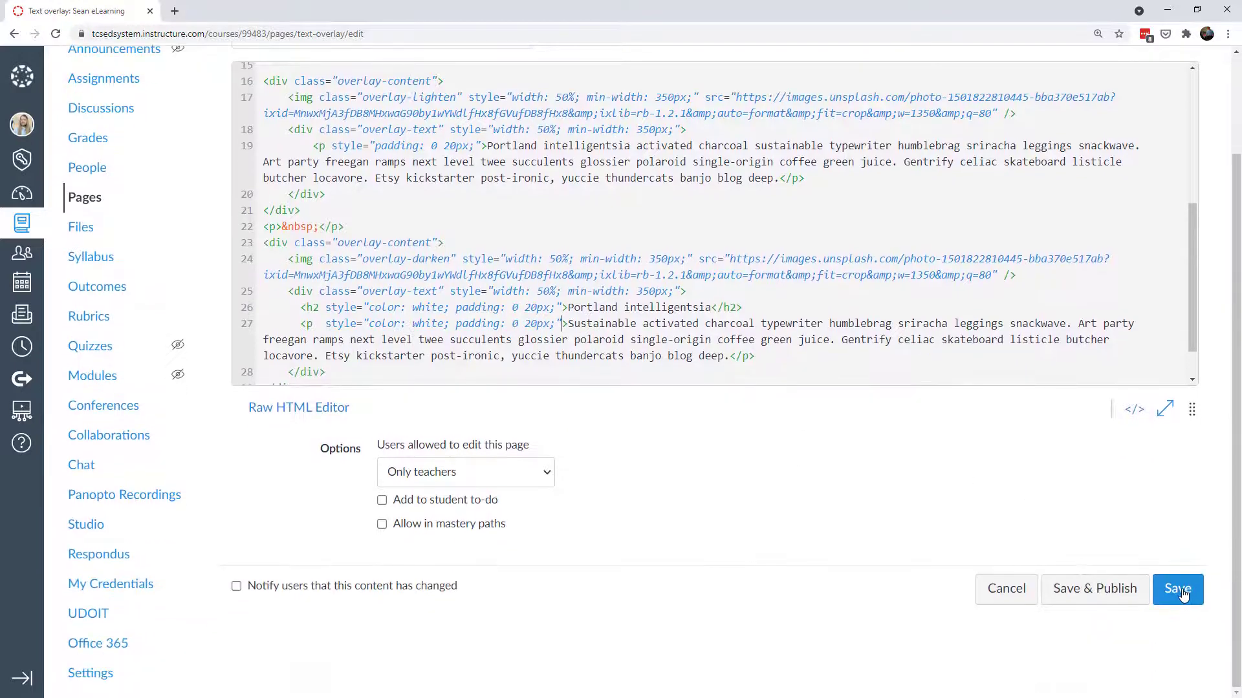
left_click(1178, 590)
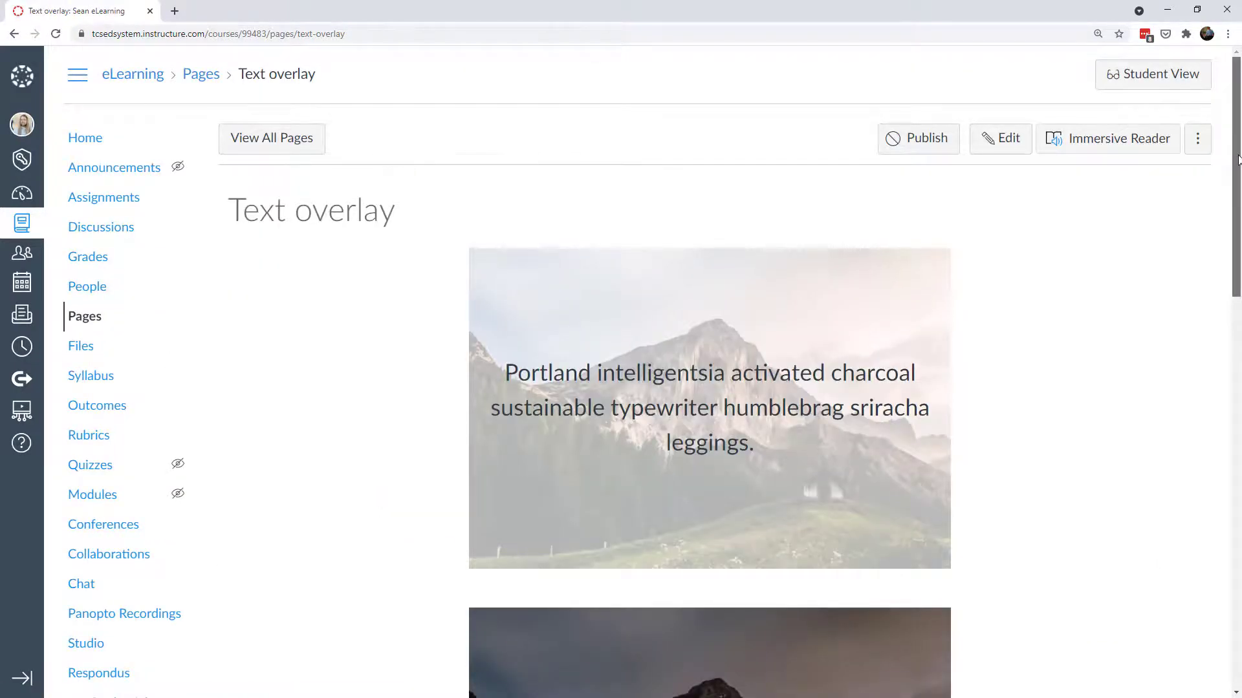
left_click_drag(1238, 160, 1231, 413)
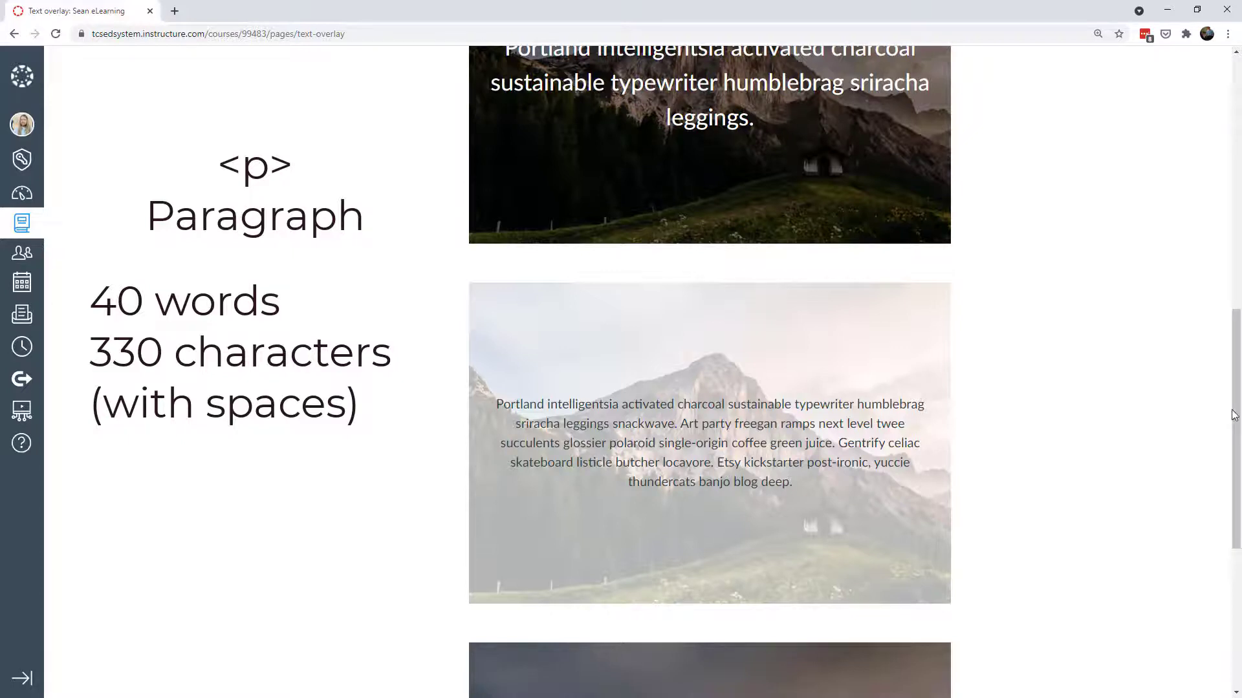
left_click_drag(1239, 412, 1235, 532)
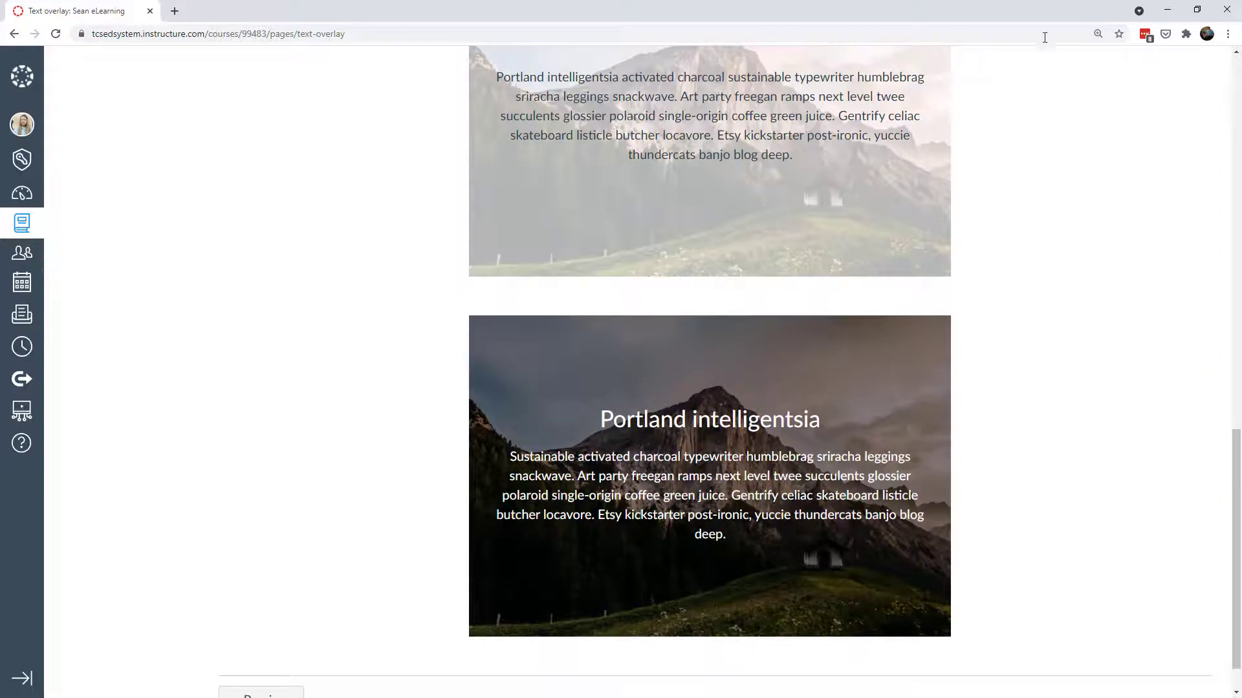
Reduce the browser window to phone width and check that the heading and paragraph fit within the darkened image.
double_click(1021, 13)
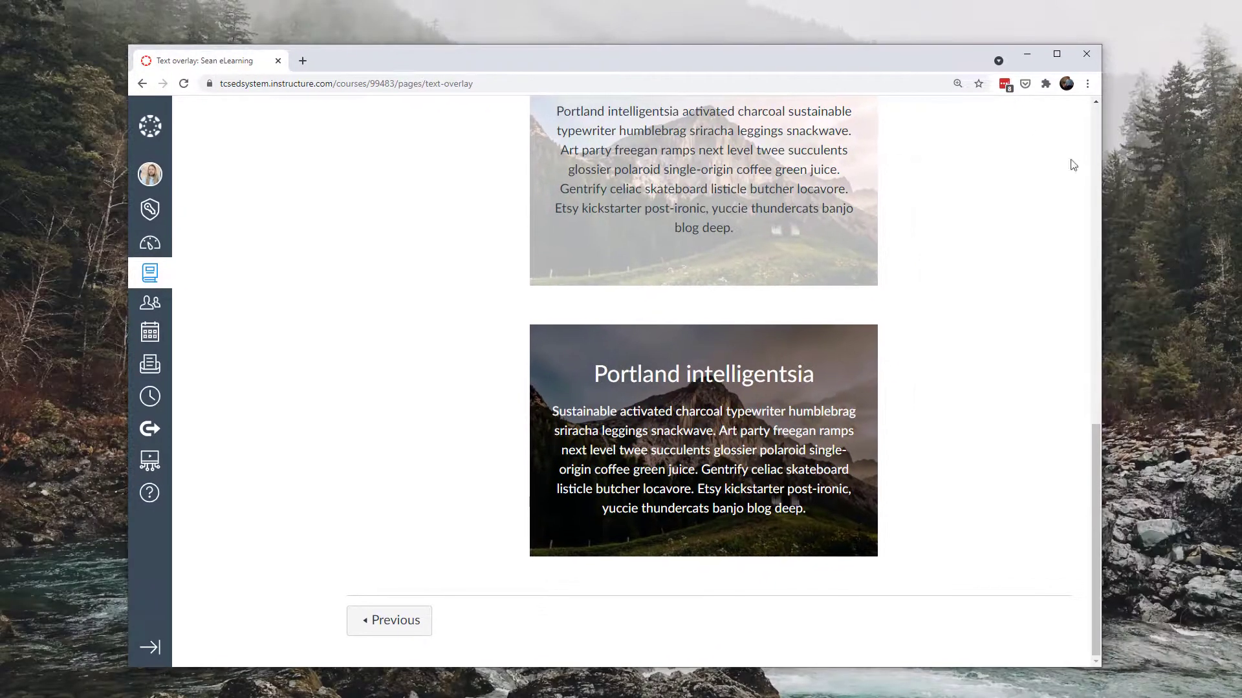
left_click_drag(1030, 243, 414, 319)
left_click_drag(181, 395, 357, 575)
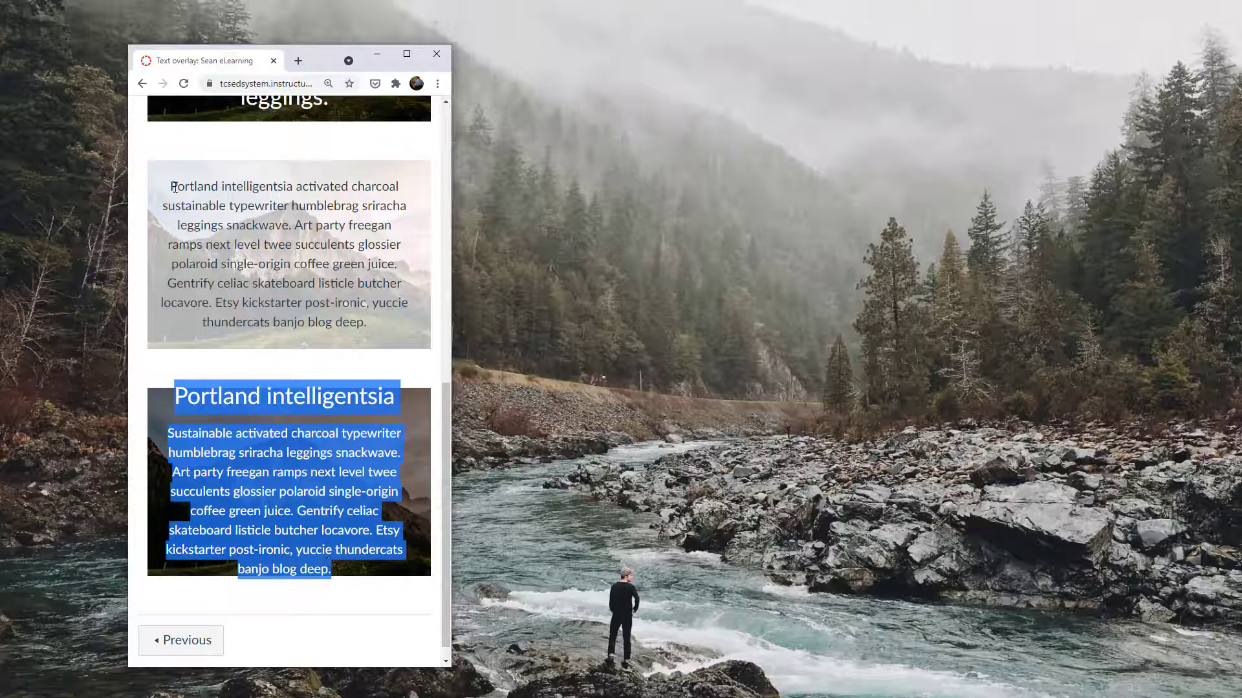
Check how the paragraph fits within the lightened image at phone width.
left_click_drag(171, 185, 366, 331)
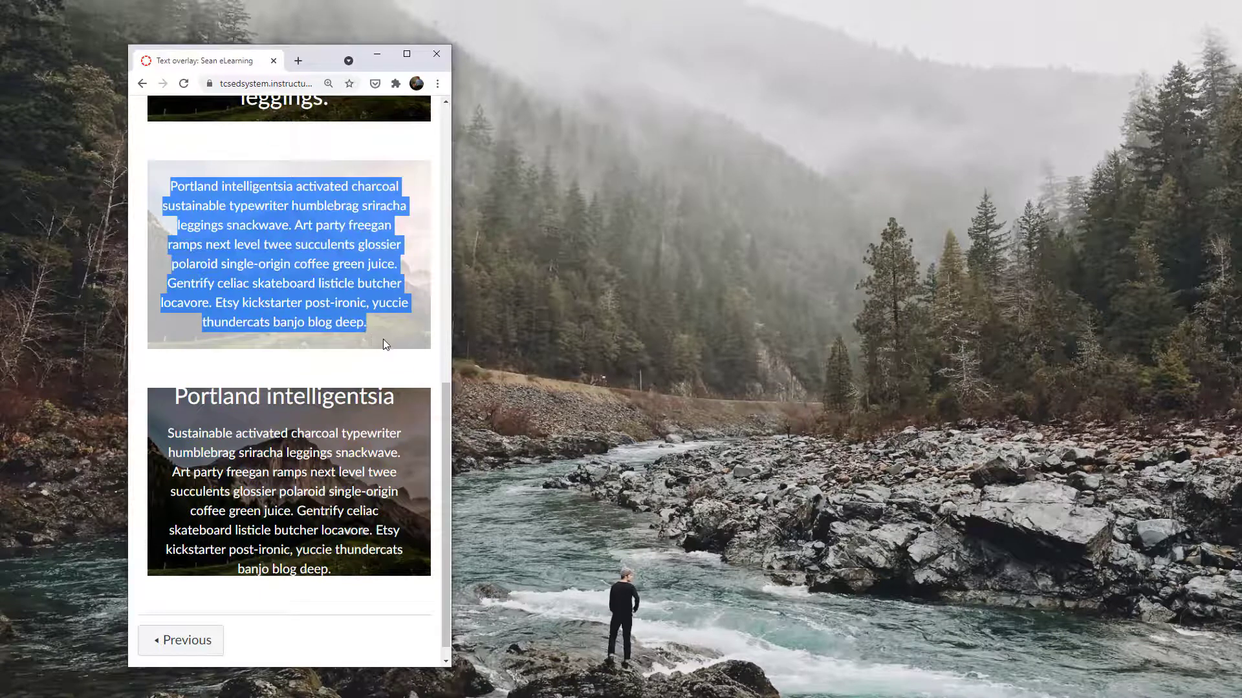
left_click(262, 241)
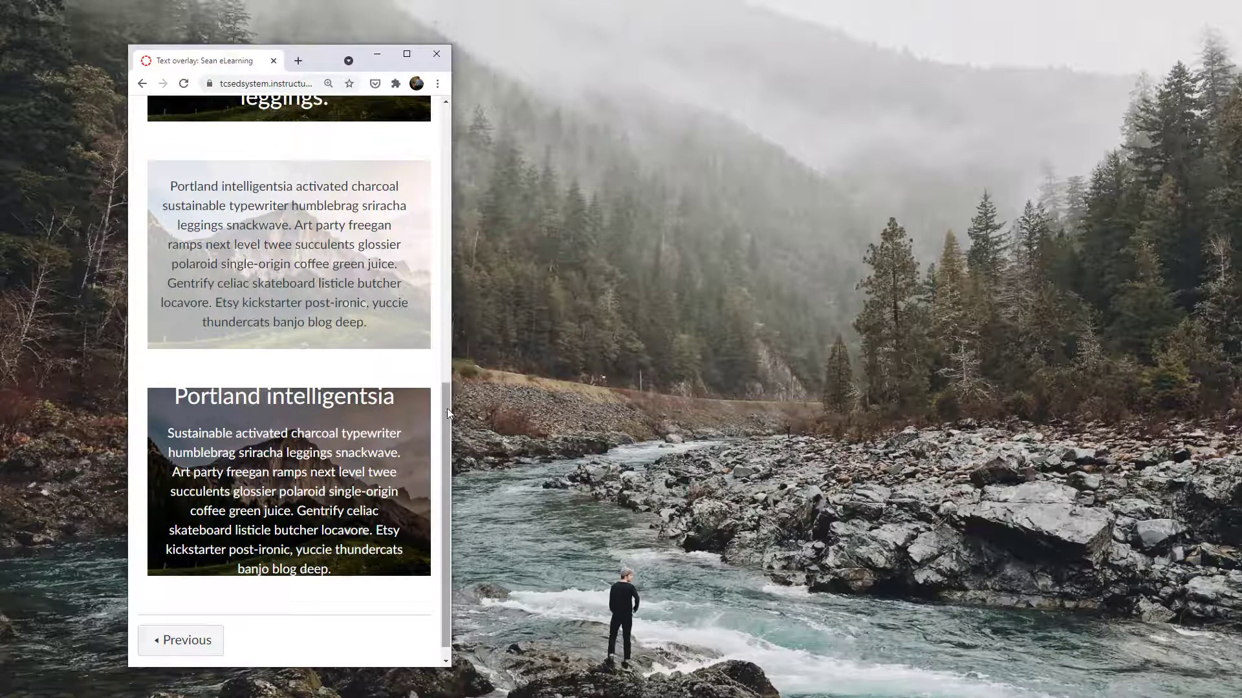
left_click_drag(448, 409, 440, 450)
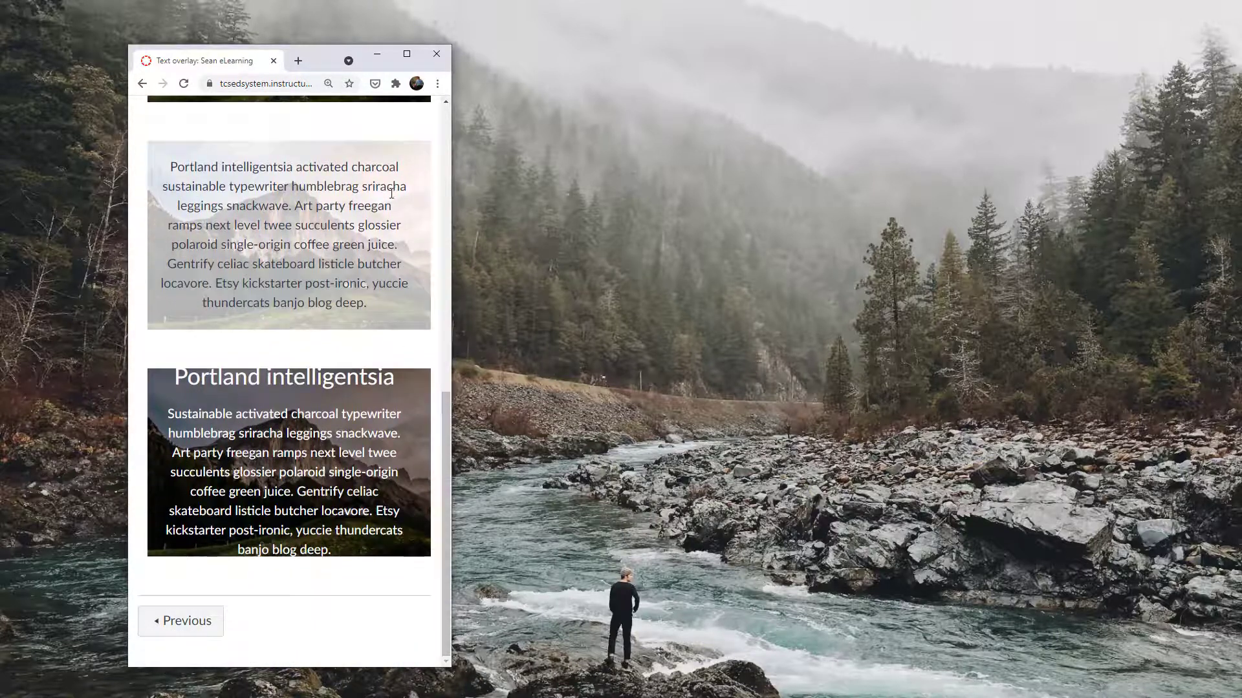
Maximize the browser window and delete "banjo blog deep" from the end of the last darkened image's paragraph in the page editor.
left_click(407, 55)
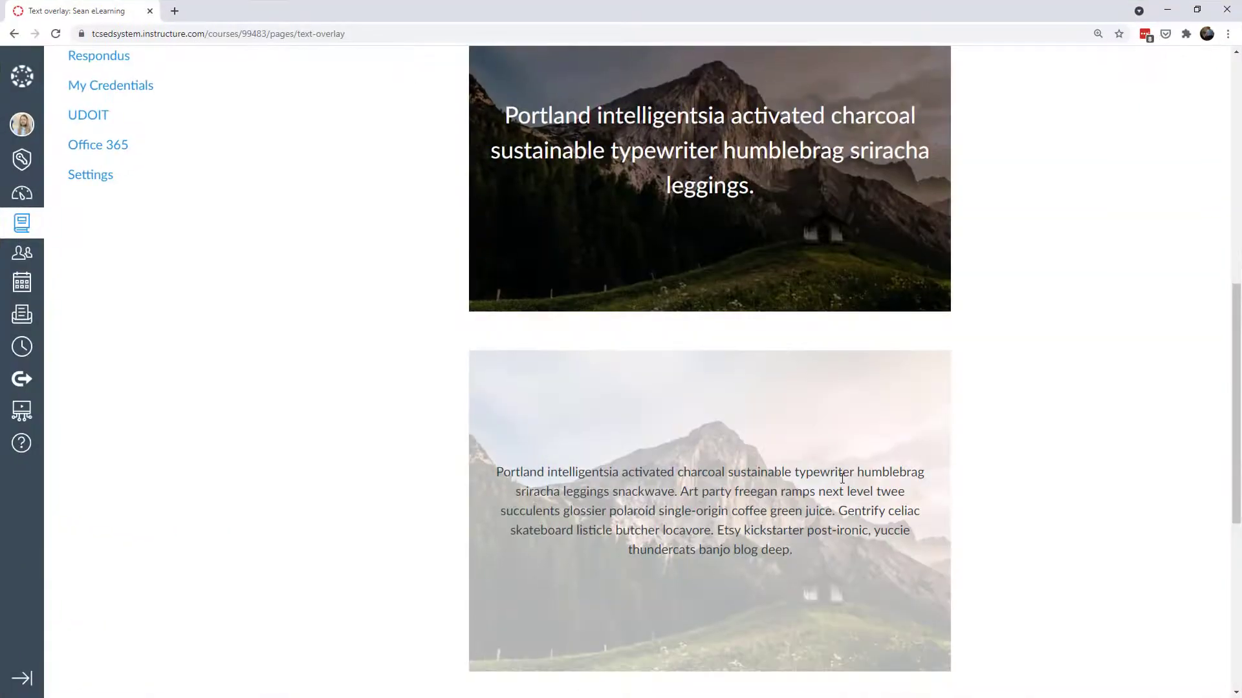
scroll(842, 478, "down", 2)
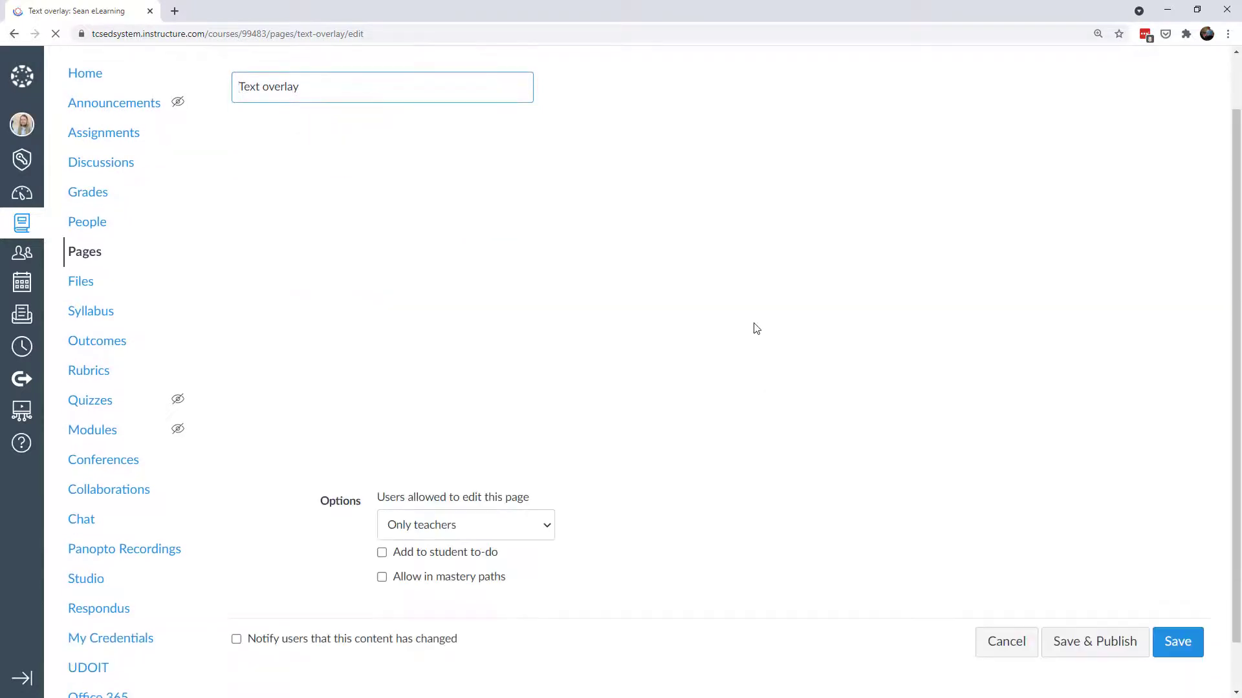
scroll(784, 426, "down", 2)
left_click_drag(634, 361, 663, 432)
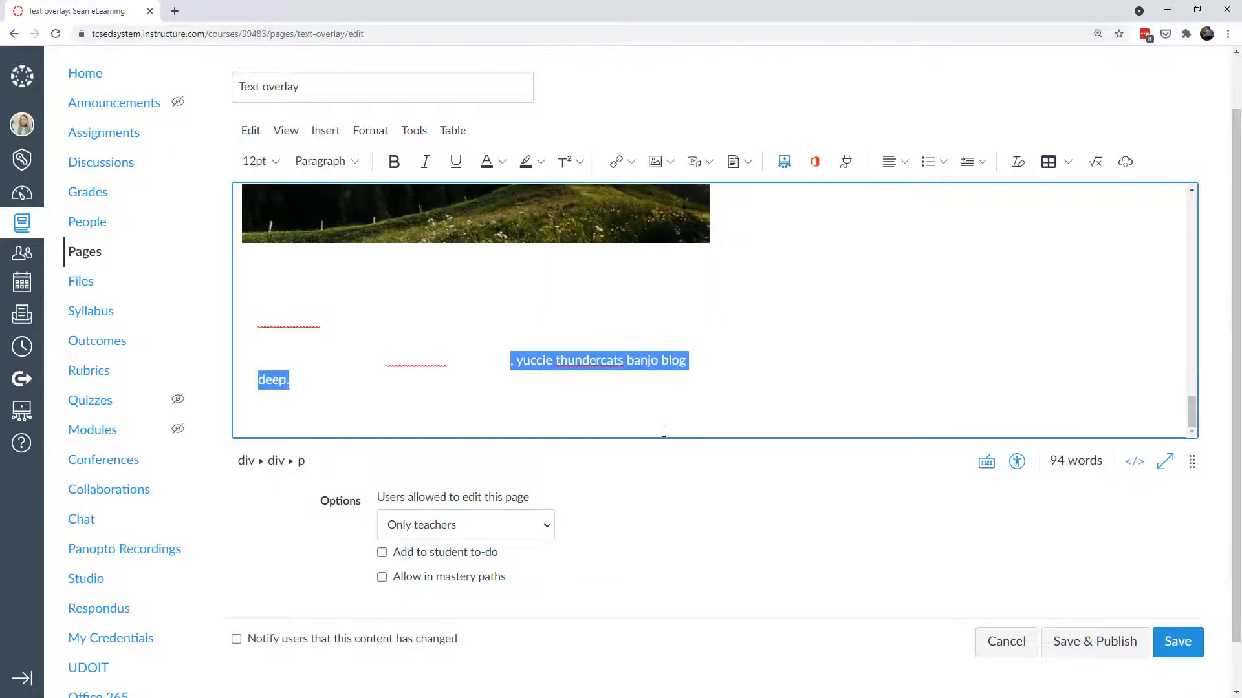
left_click(627, 361)
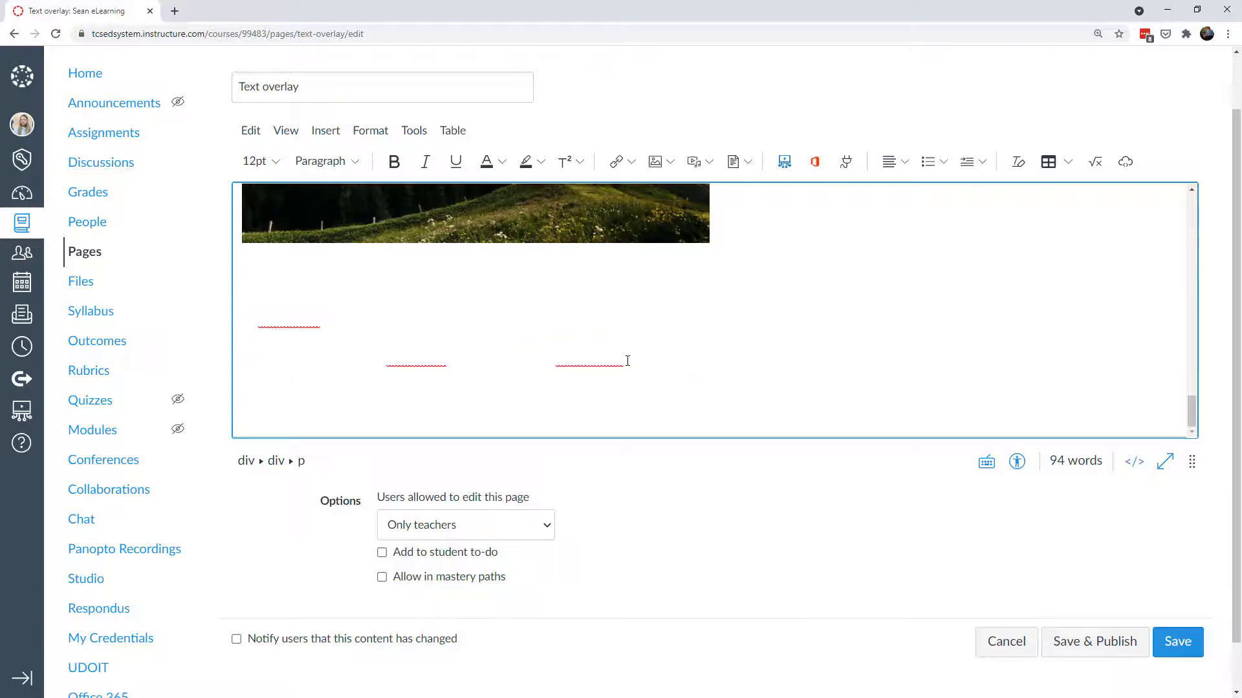
left_click_drag(627, 361, 287, 380)
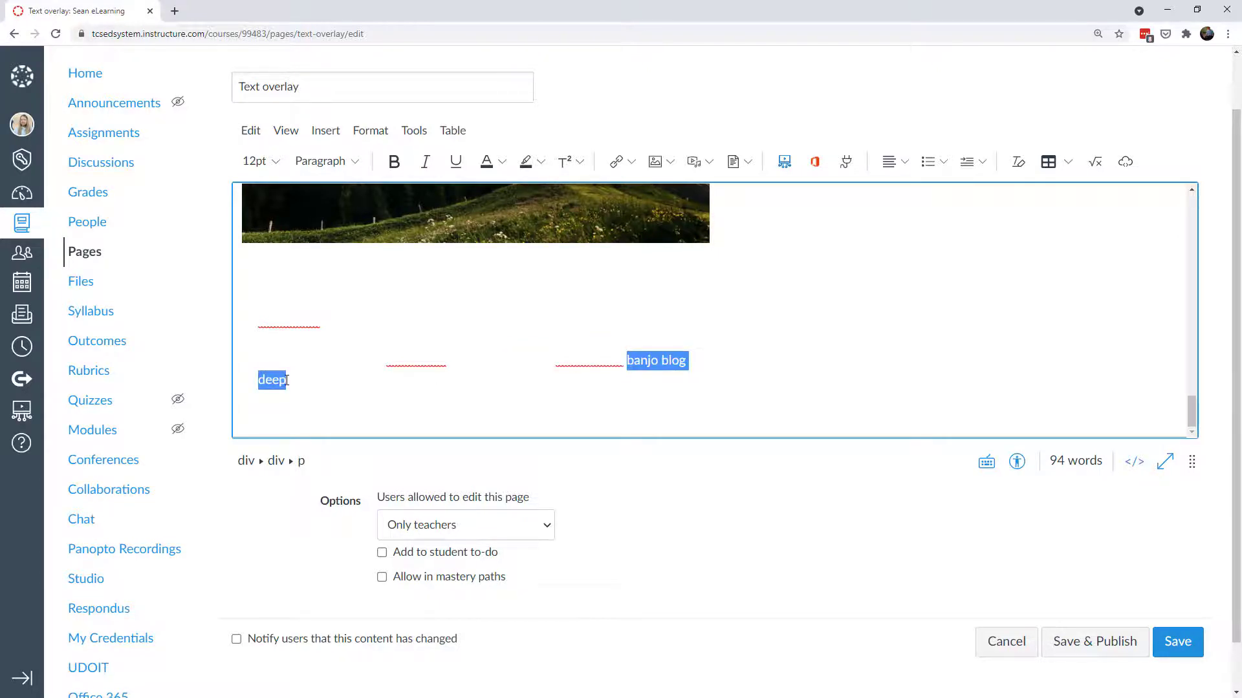
key("Delete")
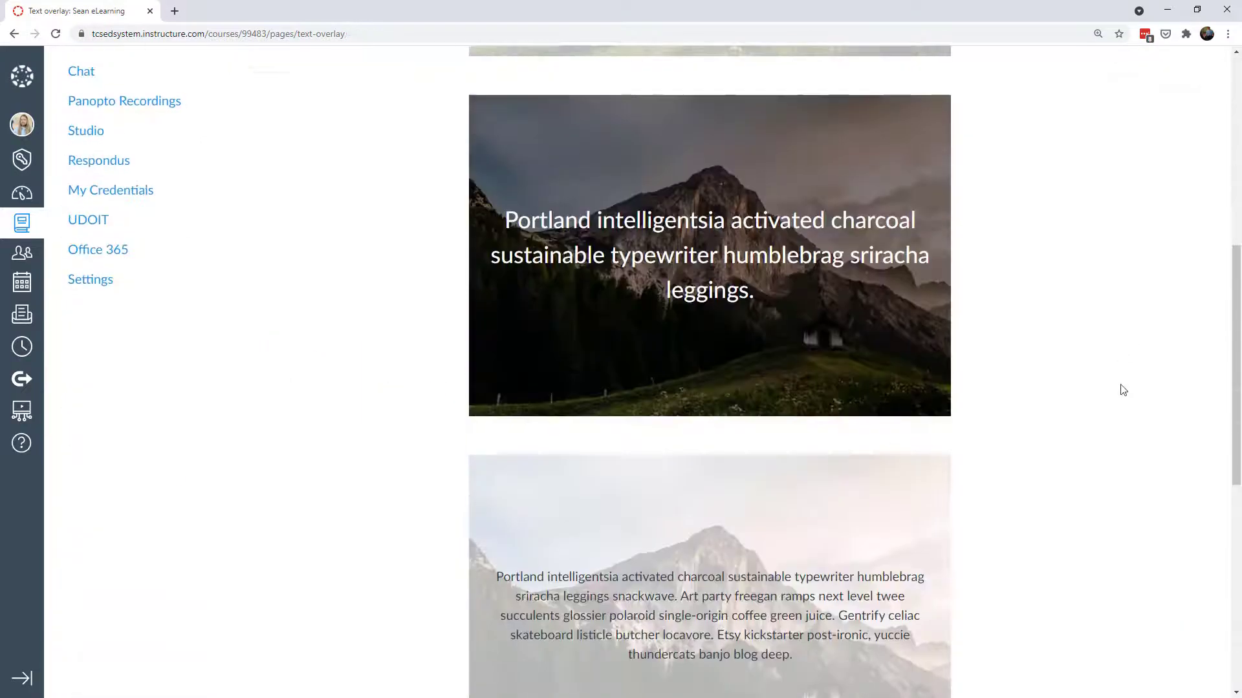
Review the shortened text on the last darkened image at full width and at phone width.
scroll(1117, 394, "down", 7)
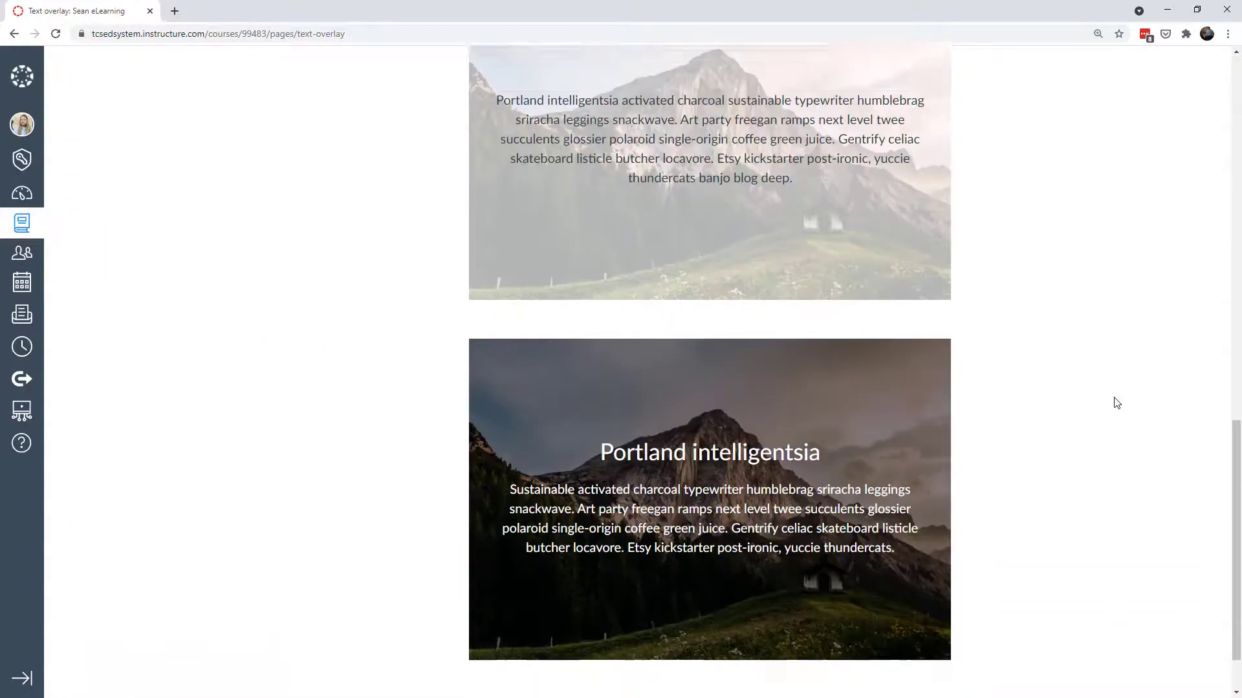
scroll(1117, 403, "down", 1)
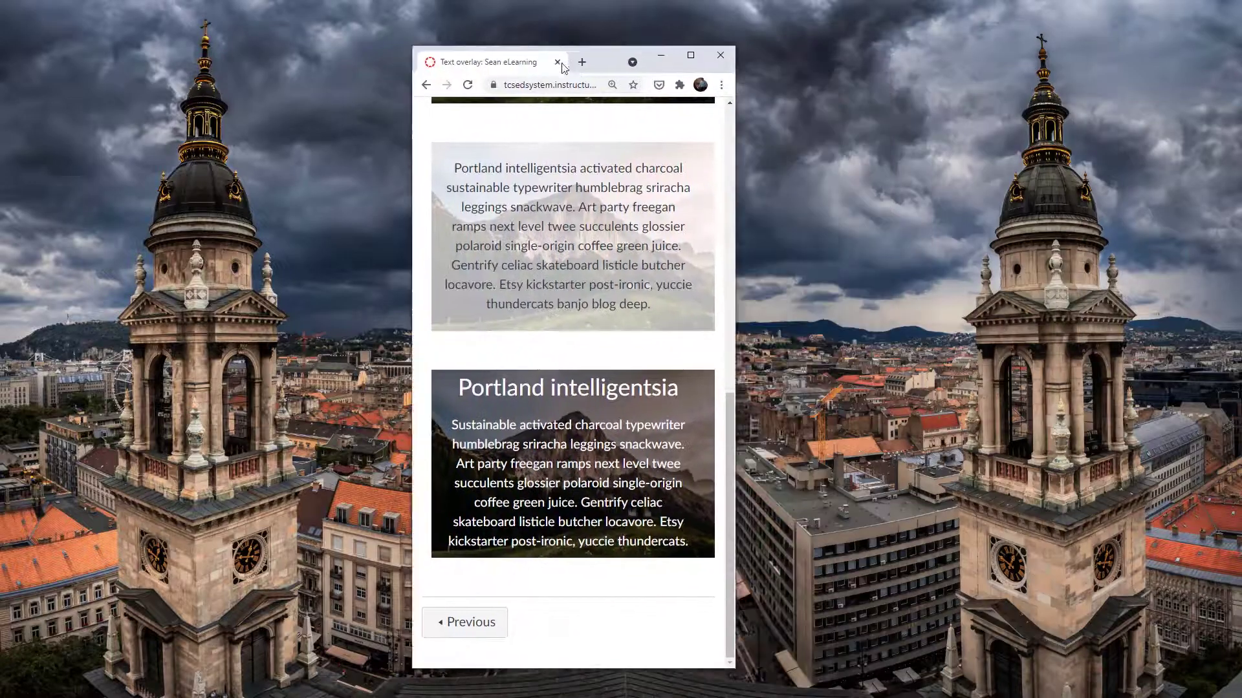
left_click_drag(561, 66, 466, 26)
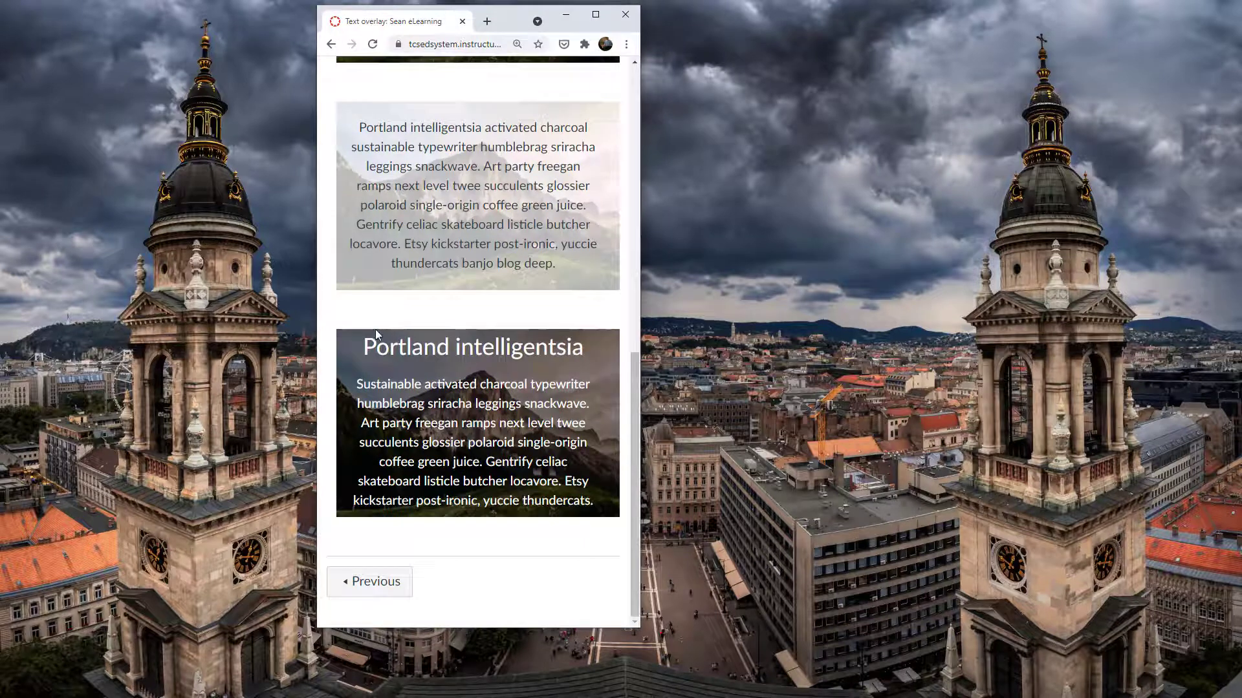
left_click_drag(366, 346, 608, 504)
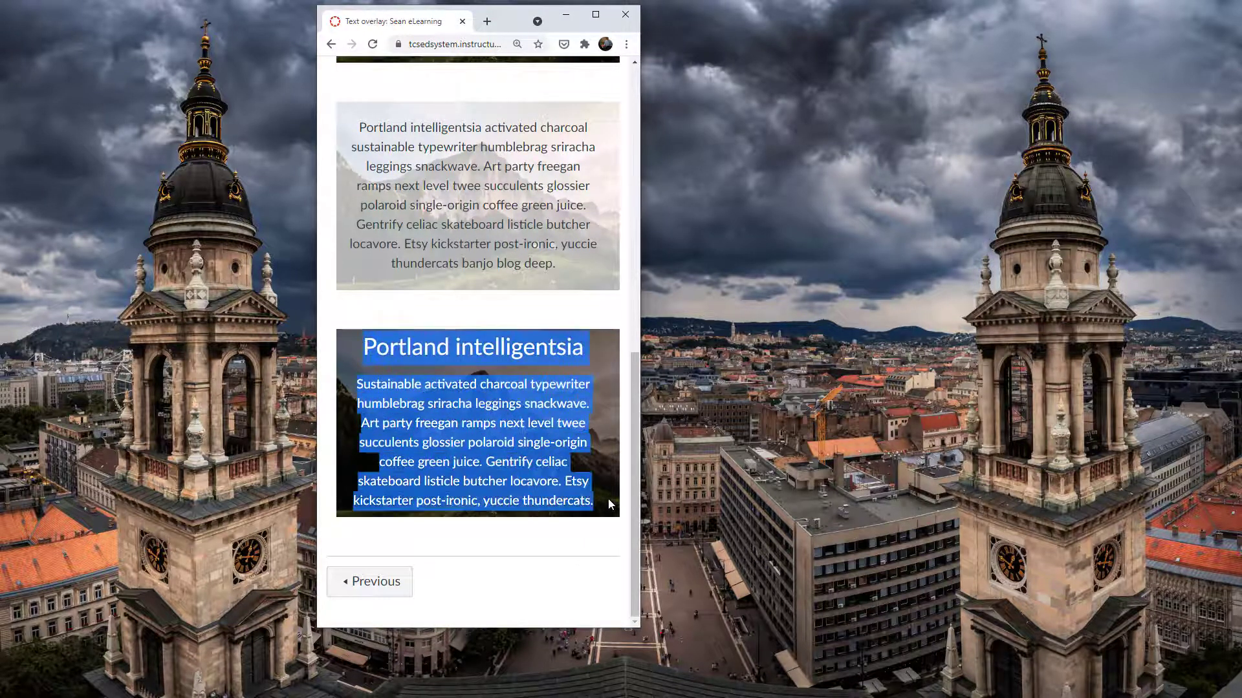
Widen the browser window gradually to check how the overlay text reflows, and restore it to full size.
left_click_drag(642, 463, 692, 463)
left_click(692, 463)
left_click_drag(798, 445, 1190, 434)
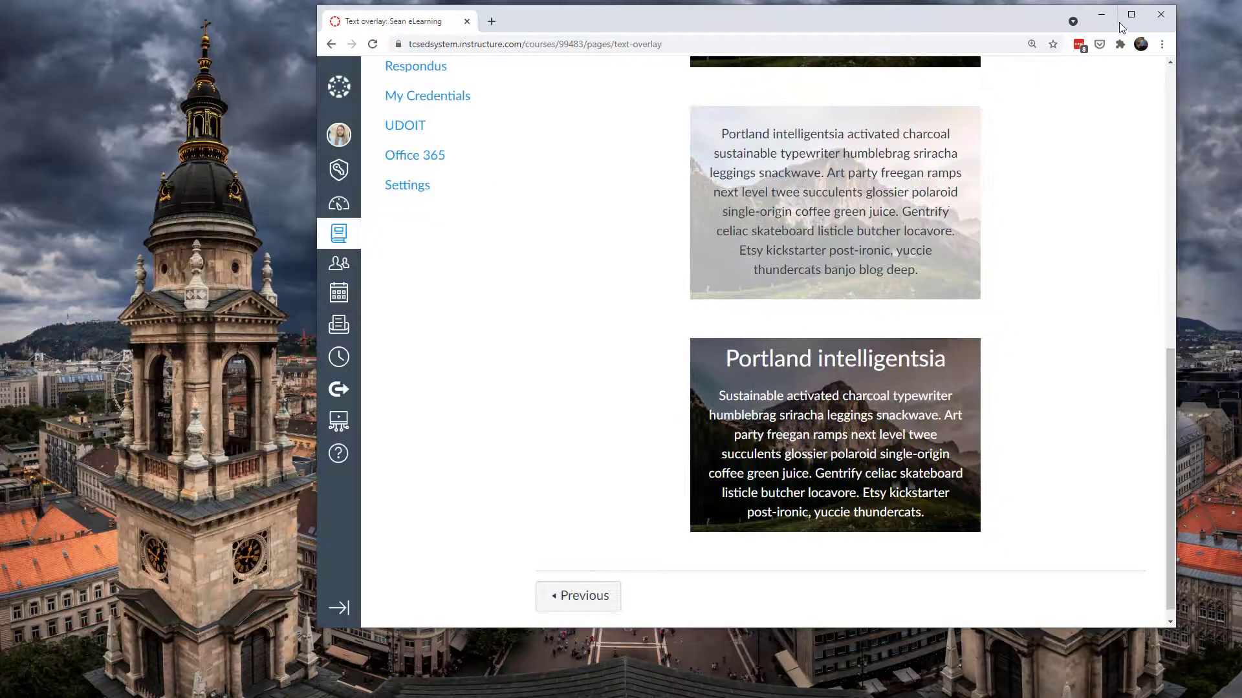
left_click(1134, 19)
Review the overlay images from the last one back up to the heading on the first lightened image.
scroll(860, 438, "down", 7)
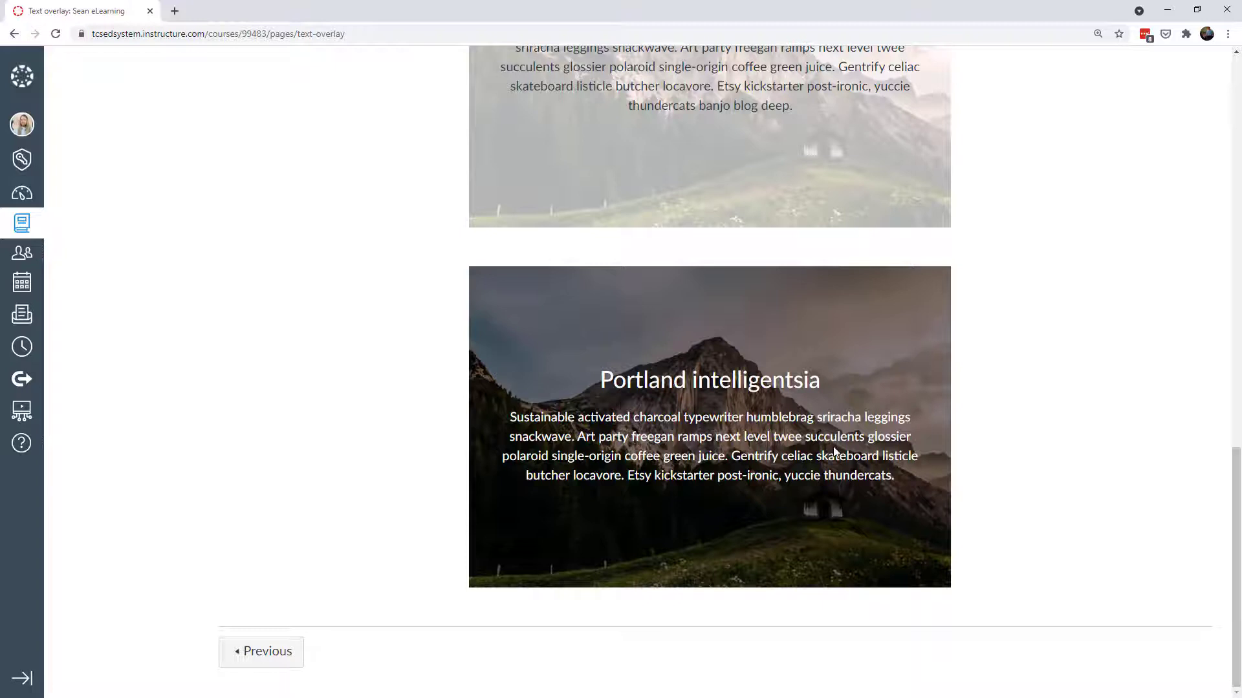
scroll(833, 446, "up", 5)
scroll(834, 448, "up", 9)
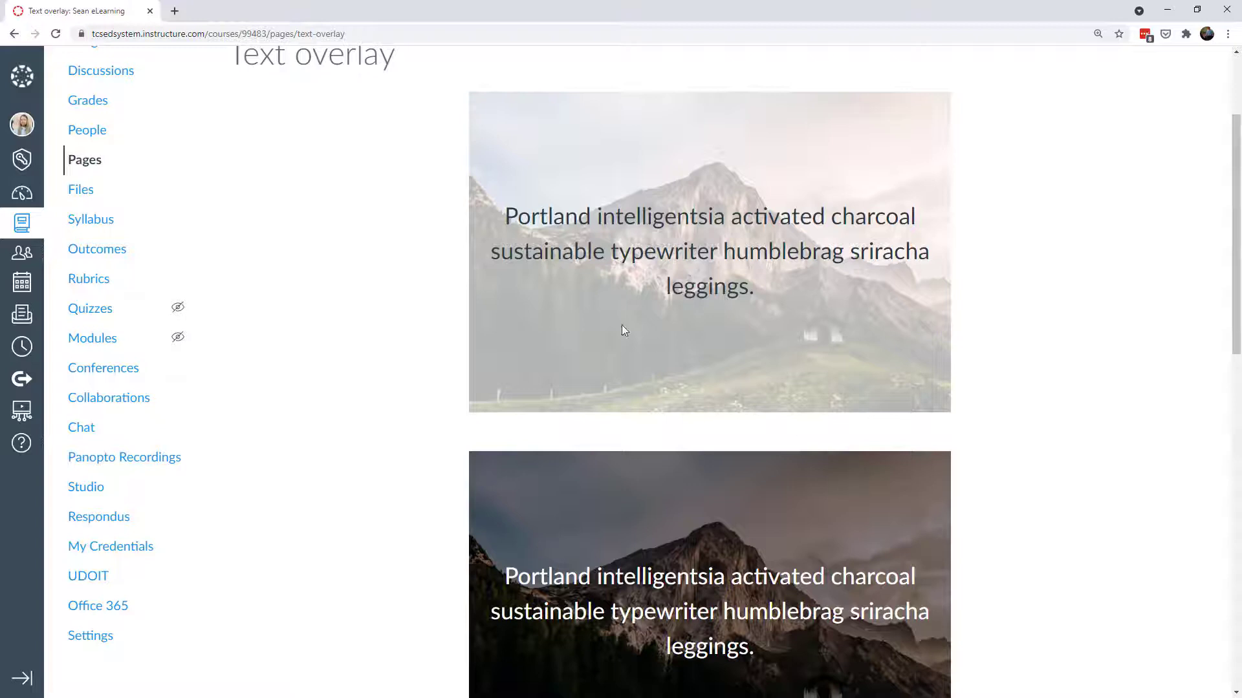
scroll(515, 227, "up", 2)
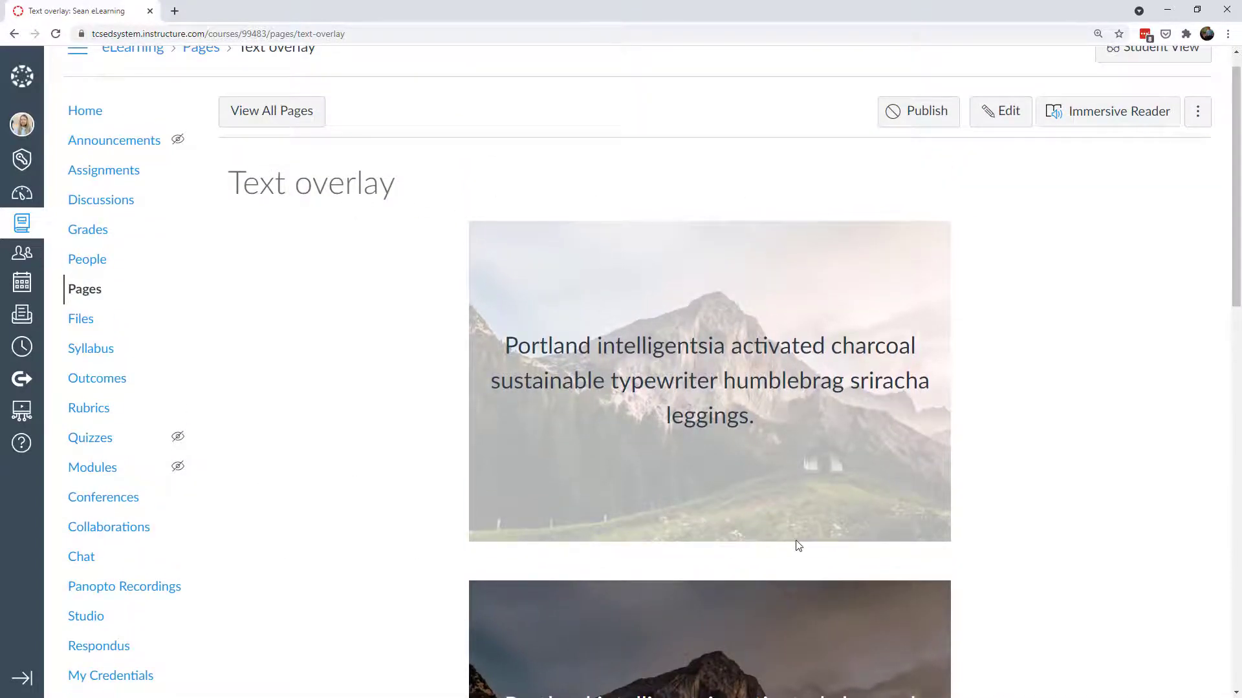
left_click_drag(724, 453, 492, 352)
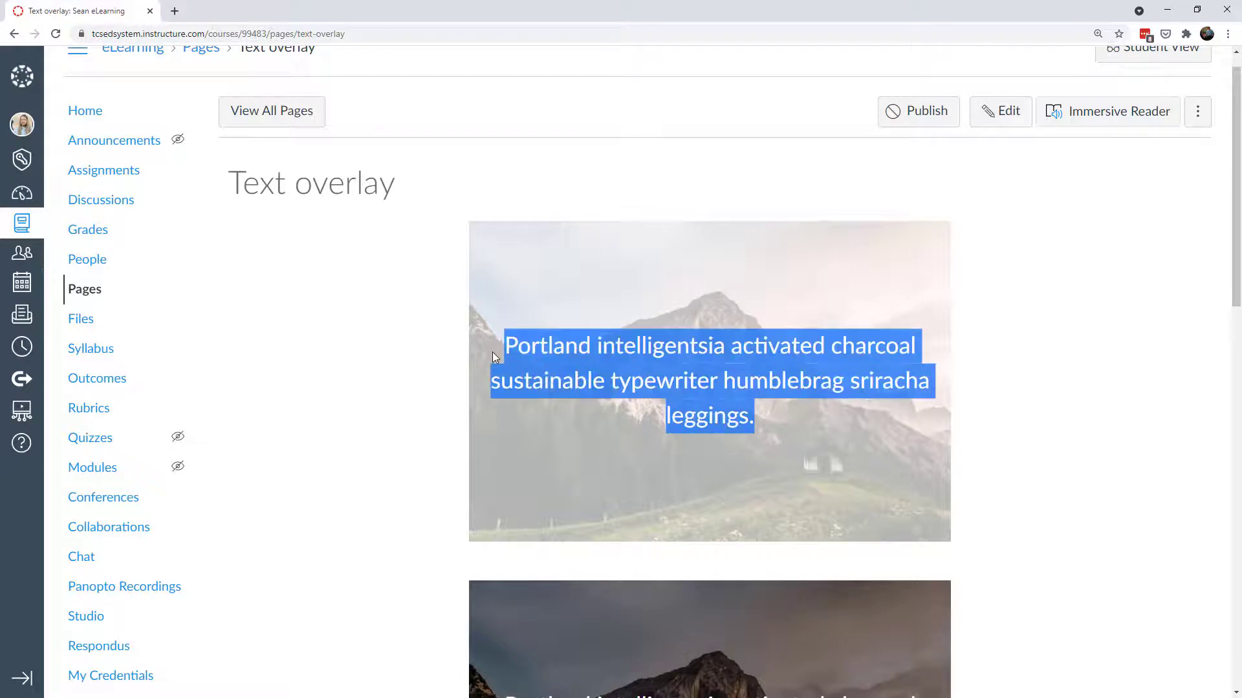
left_click(587, 369)
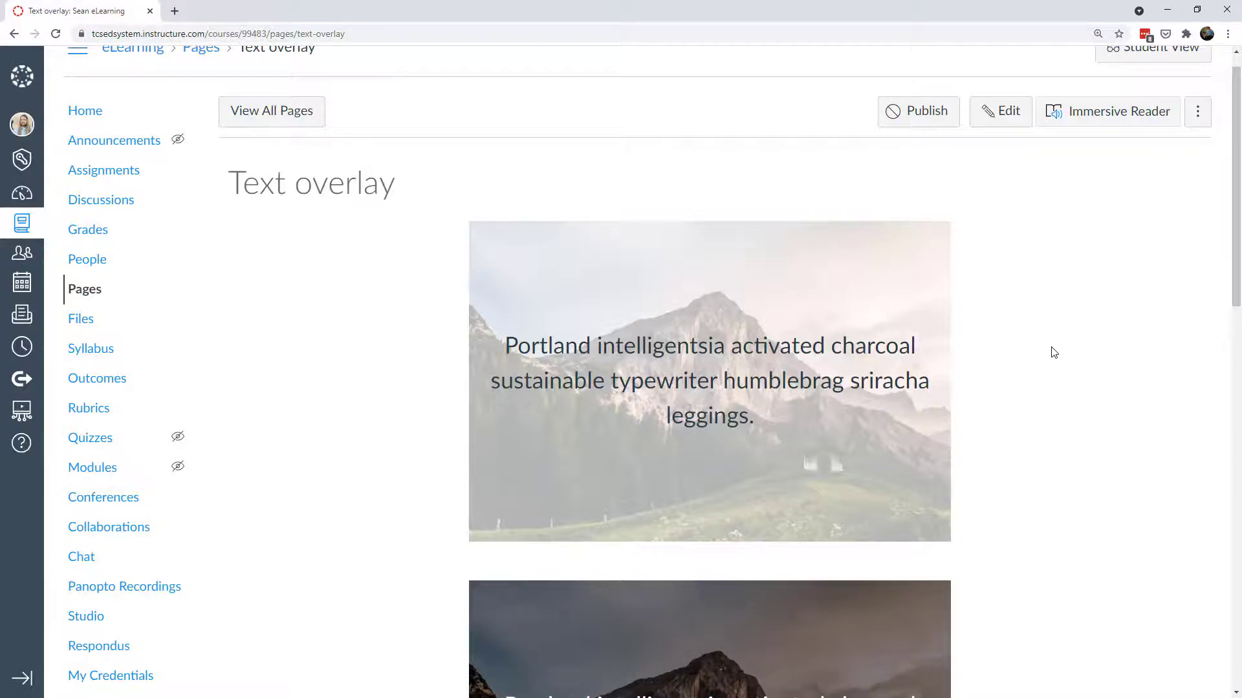
Reopen the page for editing and recolor the heading under the second image to light gray #ecf0f1.
left_click(996, 118)
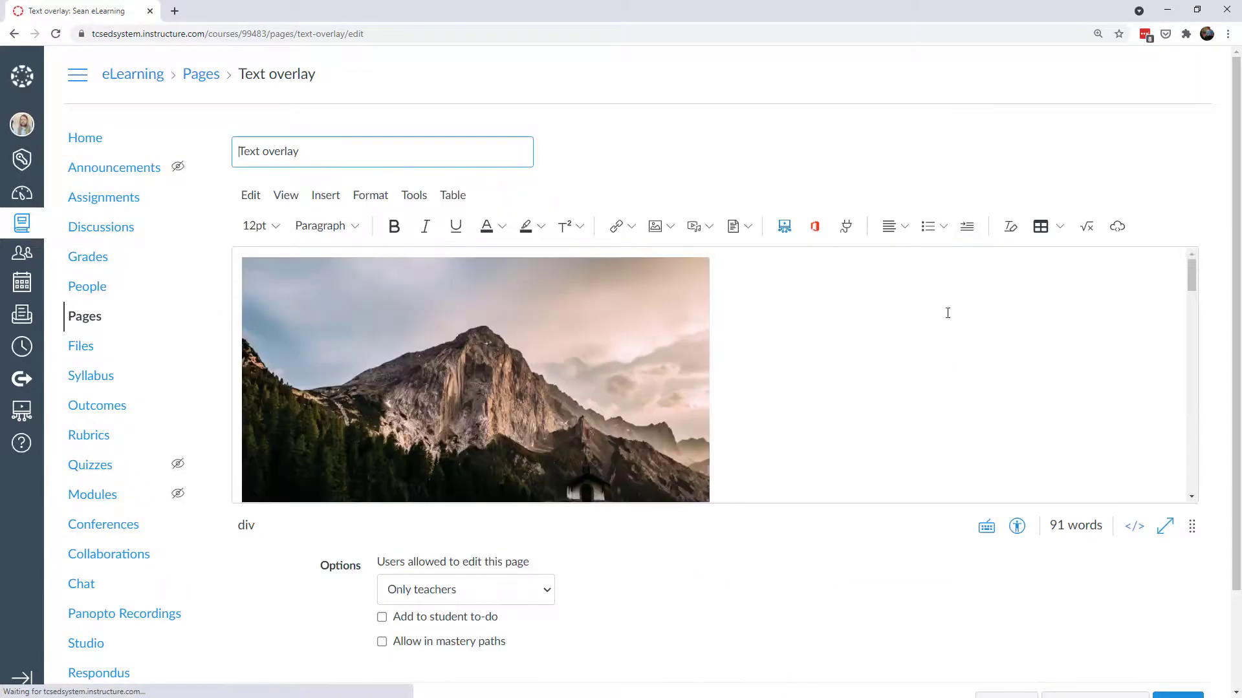
scroll(771, 376, "down", 1)
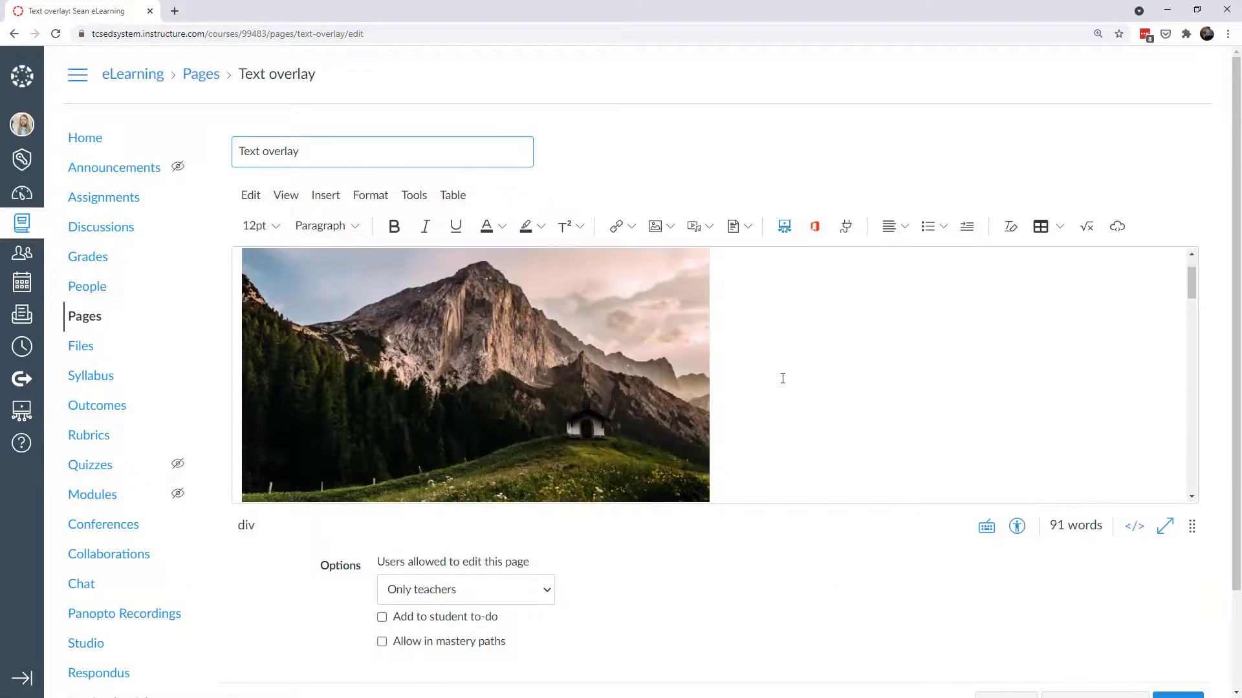
scroll(784, 380, "down", 8)
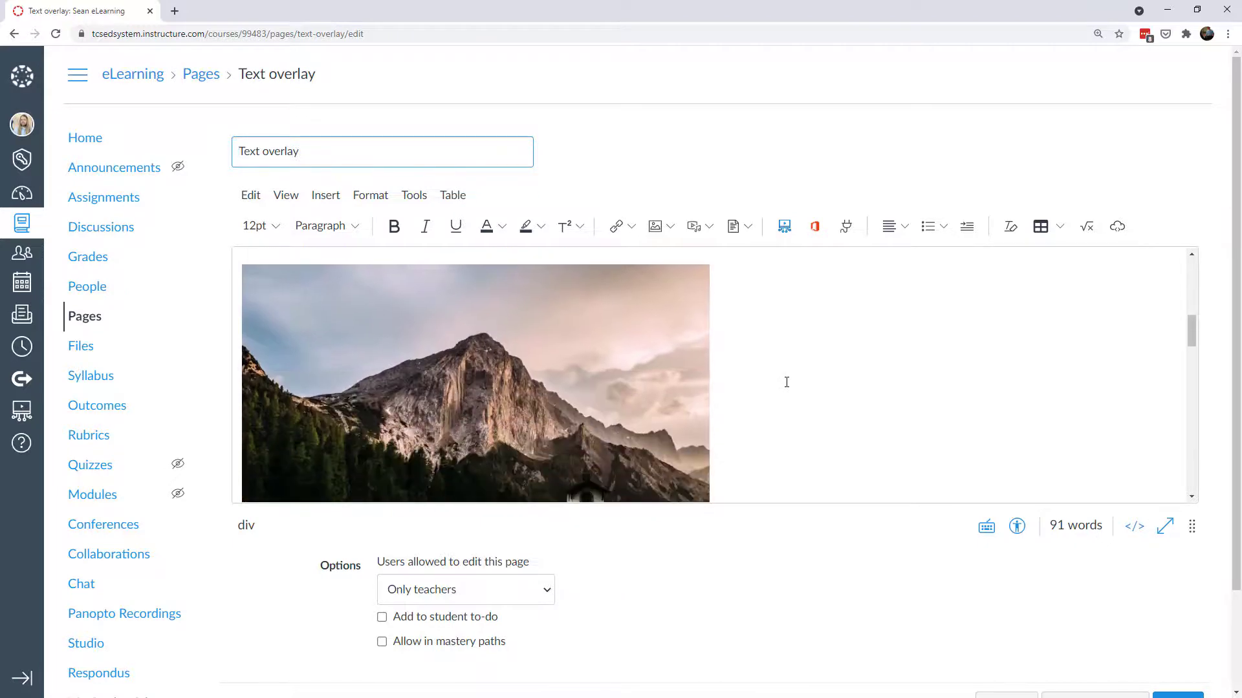
scroll(787, 383, "down", 1)
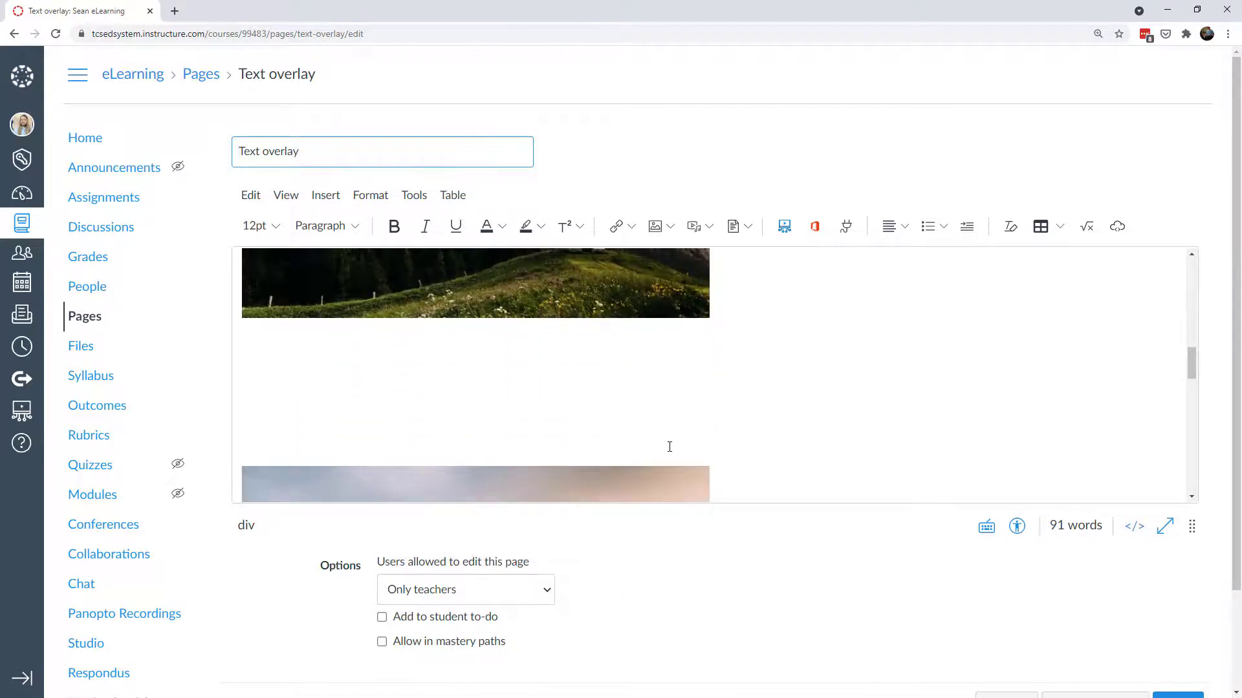
left_click(607, 429)
left_click_drag(432, 409, 210, 332)
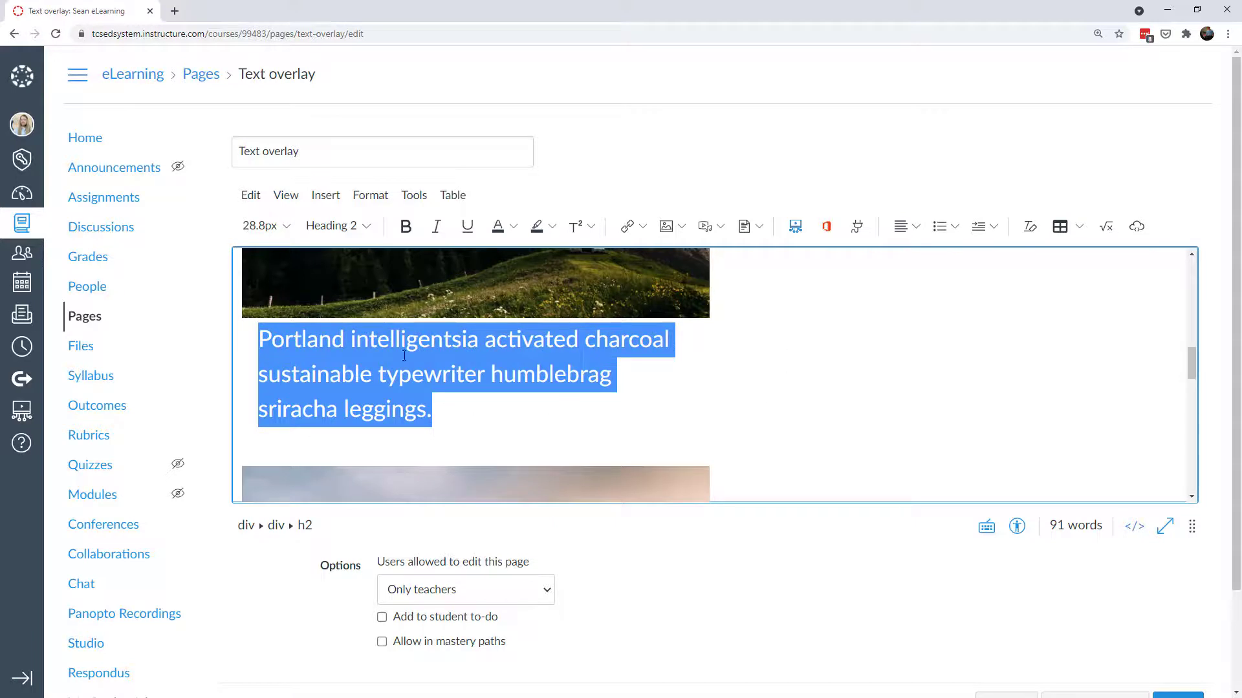
left_click(513, 226)
left_click(499, 330)
left_click(458, 414)
left_click_drag(438, 411, 260, 345)
left_click(399, 347)
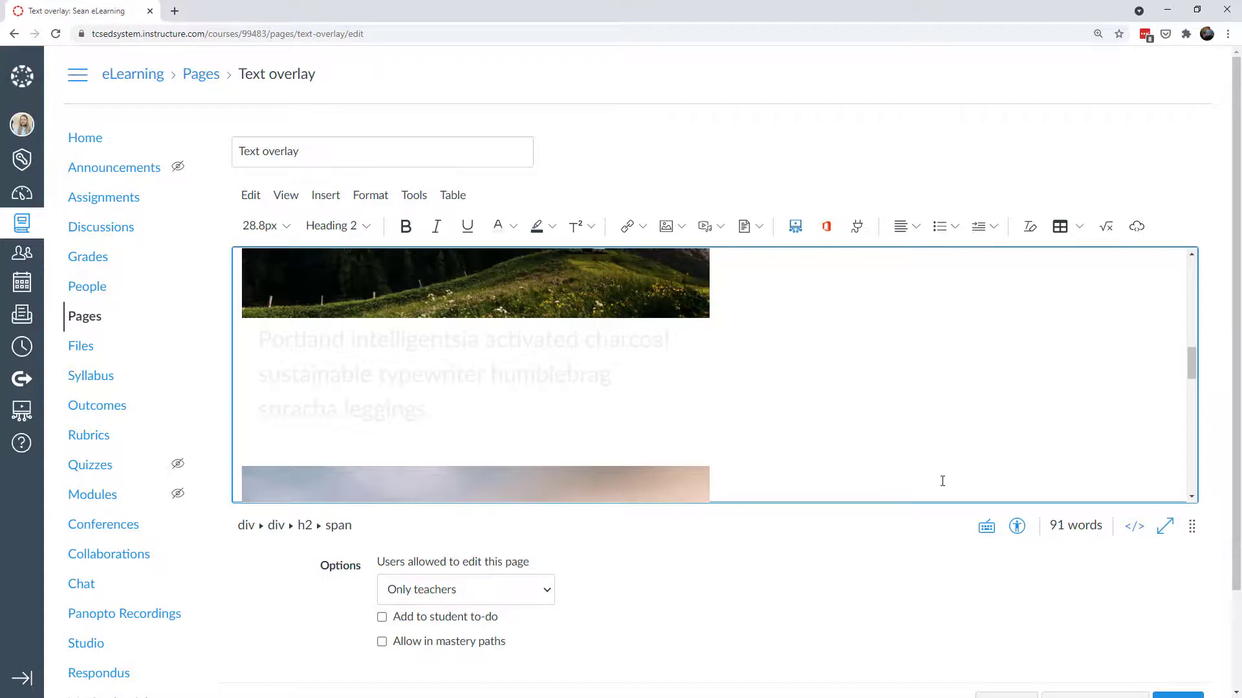
Switch to the HTML source and examine the color span around the heading text in the first overlay-darken block.
left_click(1135, 528)
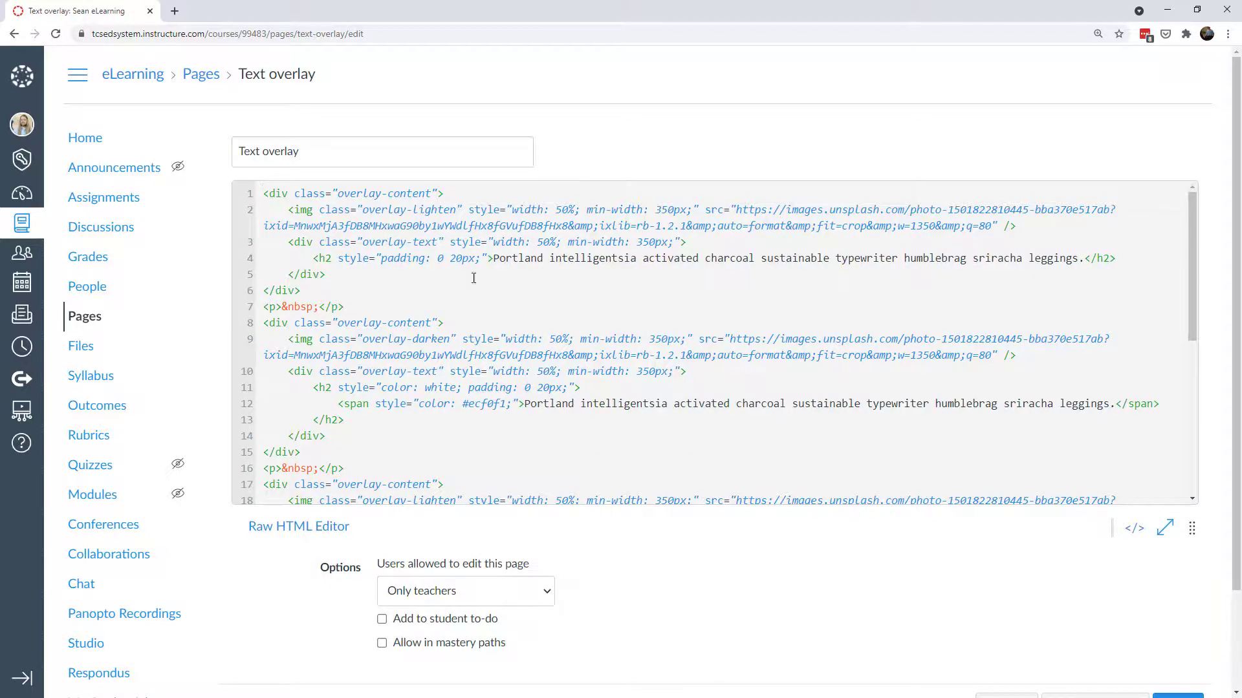
left_click(525, 405)
left_click_drag(547, 408, 1116, 408)
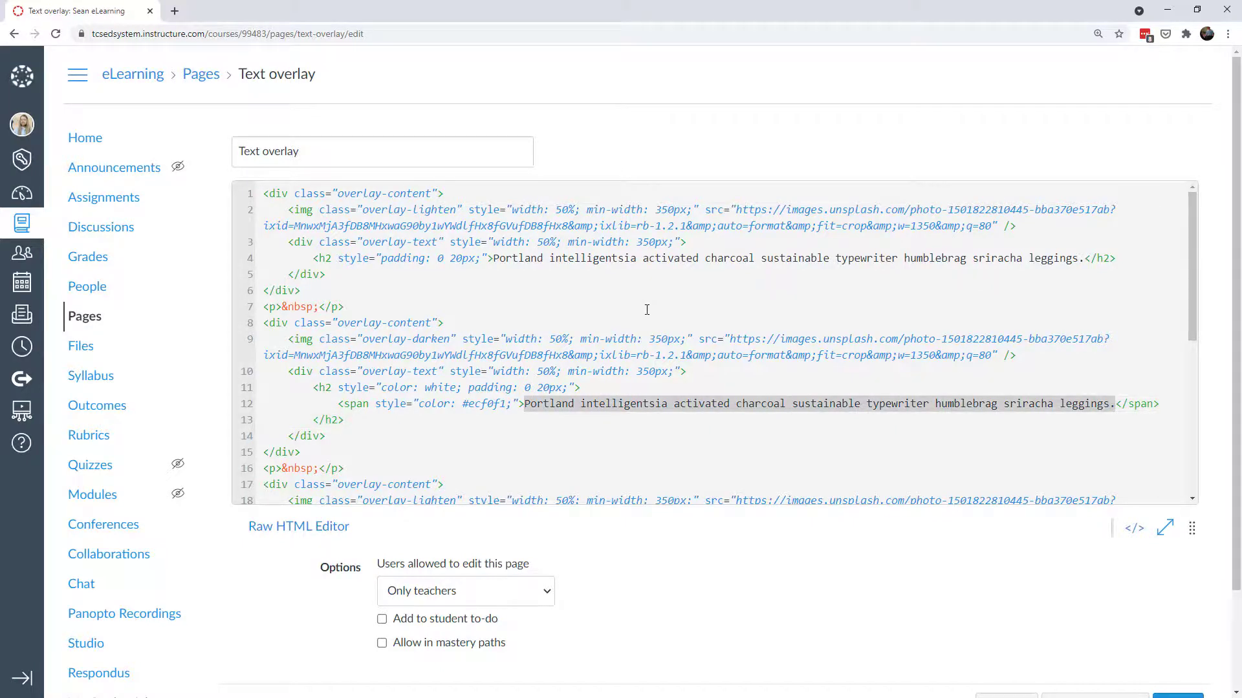